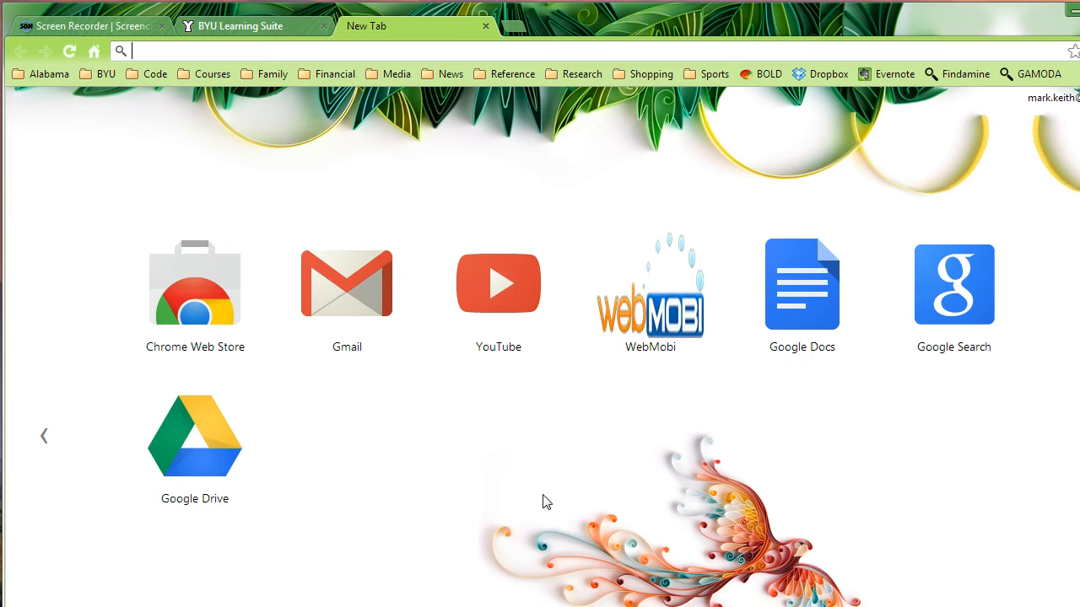
# - Go to msdnaa.byu.edu to view the MSDNAA information page
pyautogui.write('msd')
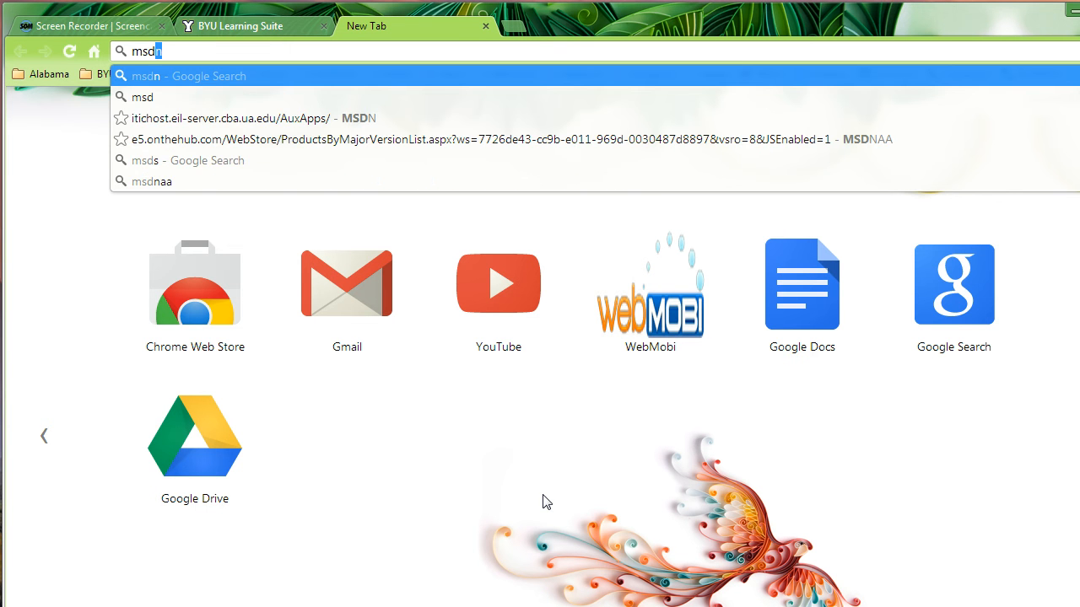
pyautogui.write('naa')
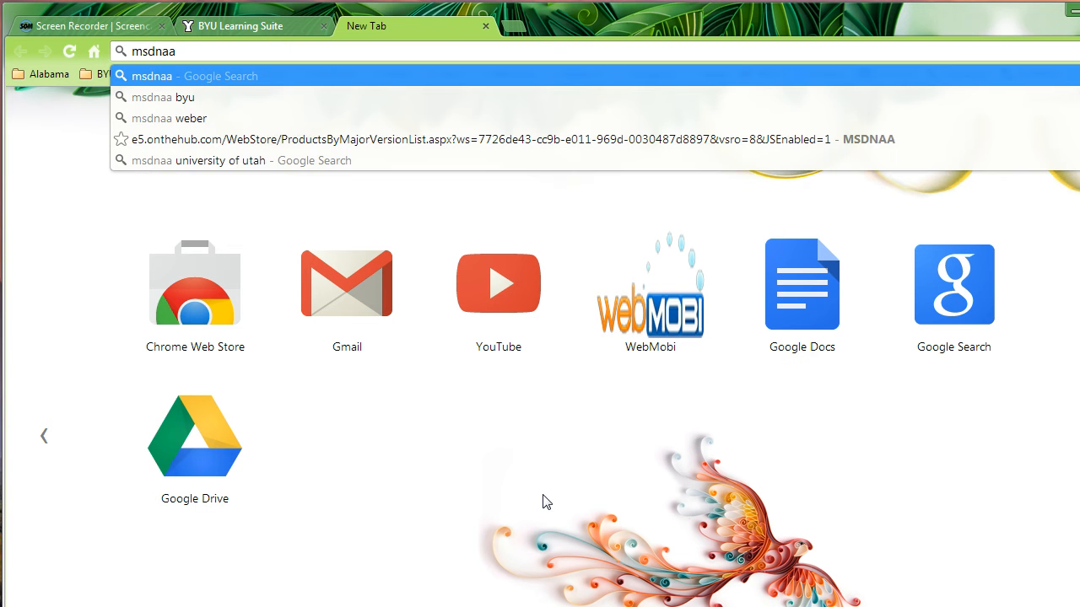
pyautogui.write('.byu.edu')
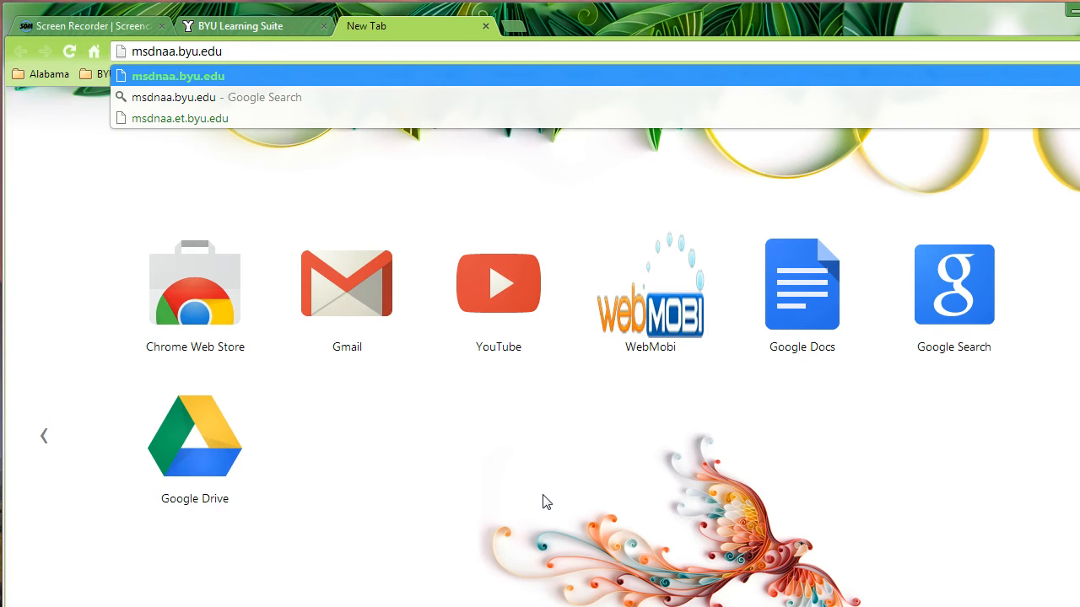
pyautogui.press('Return')
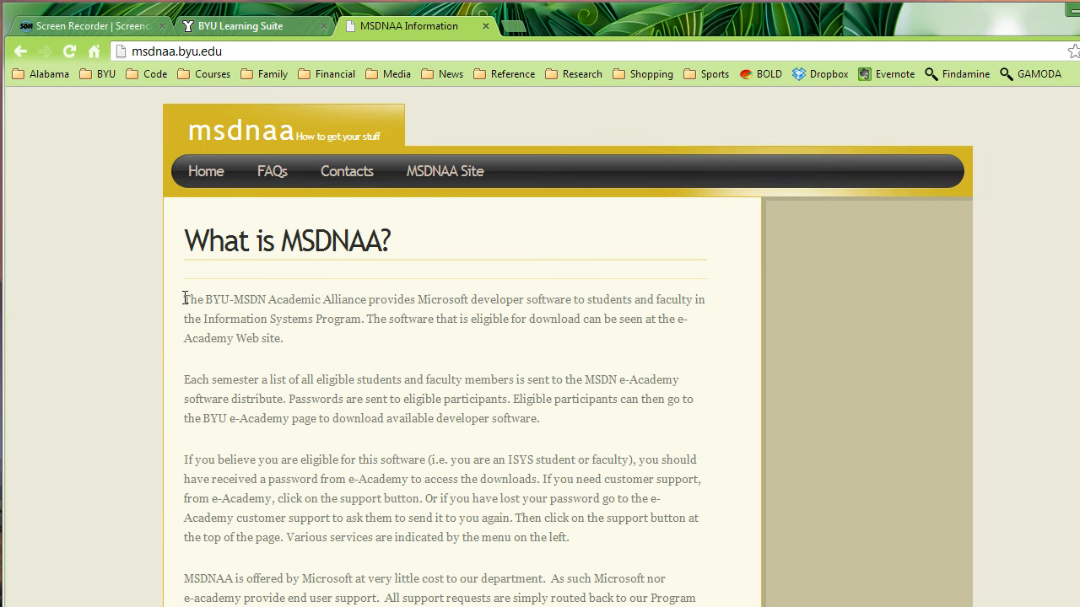
# - Open the MSDNAA software store and sign in with the school username and password
pyautogui.click(440, 176)
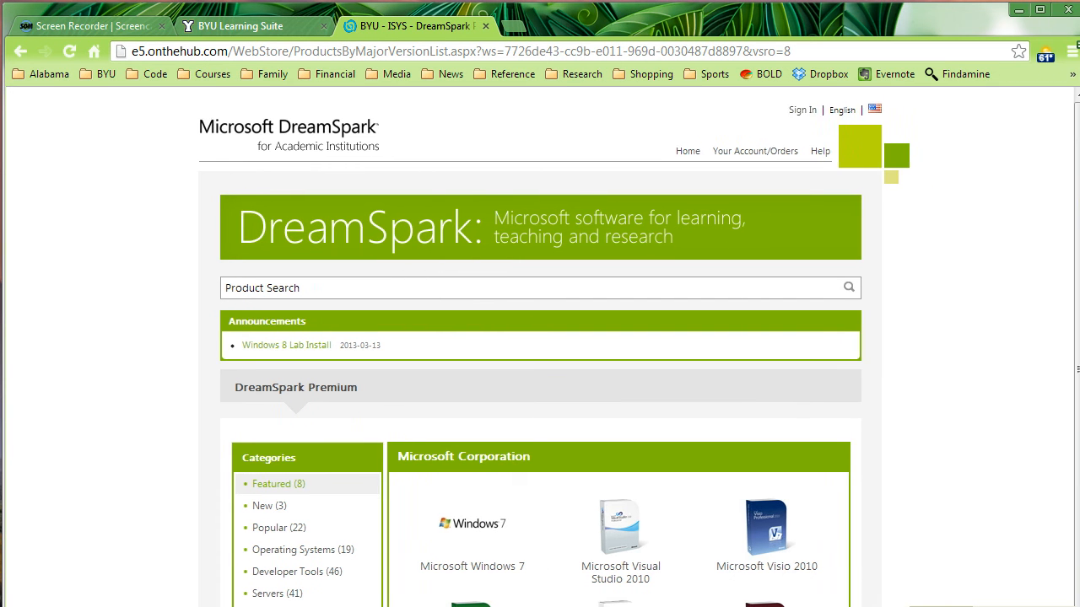
pyautogui.moveTo(1067, 205); pyautogui.dragTo(1020, 185)
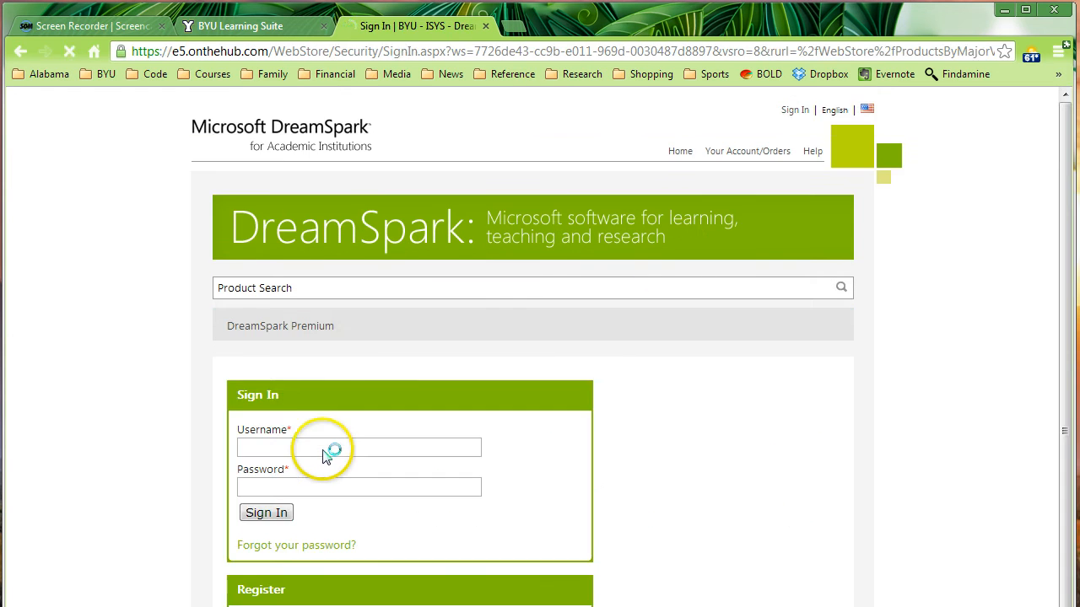
pyautogui.click(331, 450)
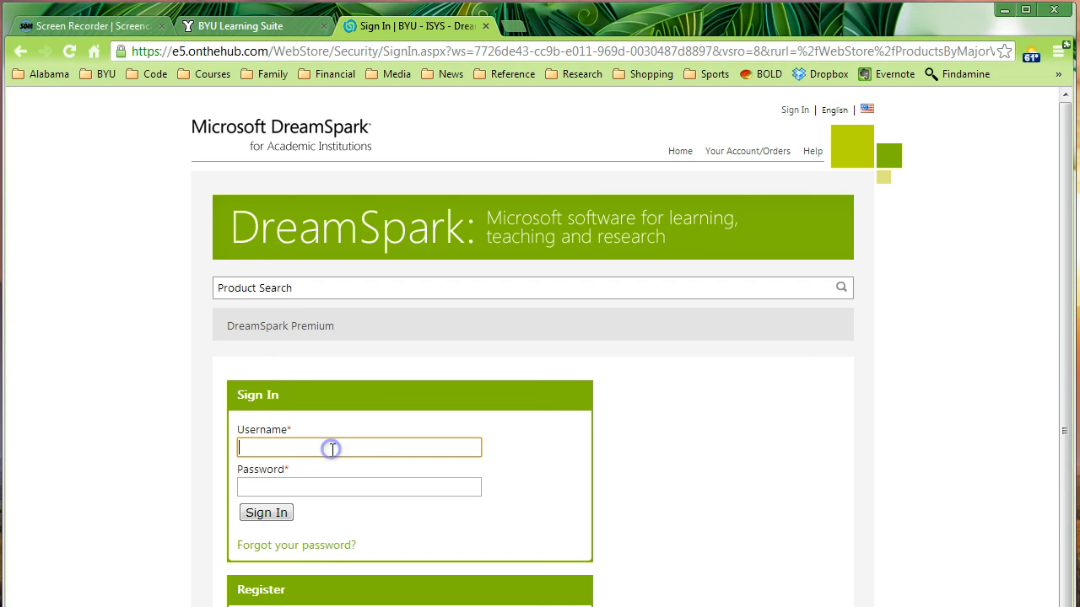
pyautogui.write('mjk5')
pyautogui.press('Tab')
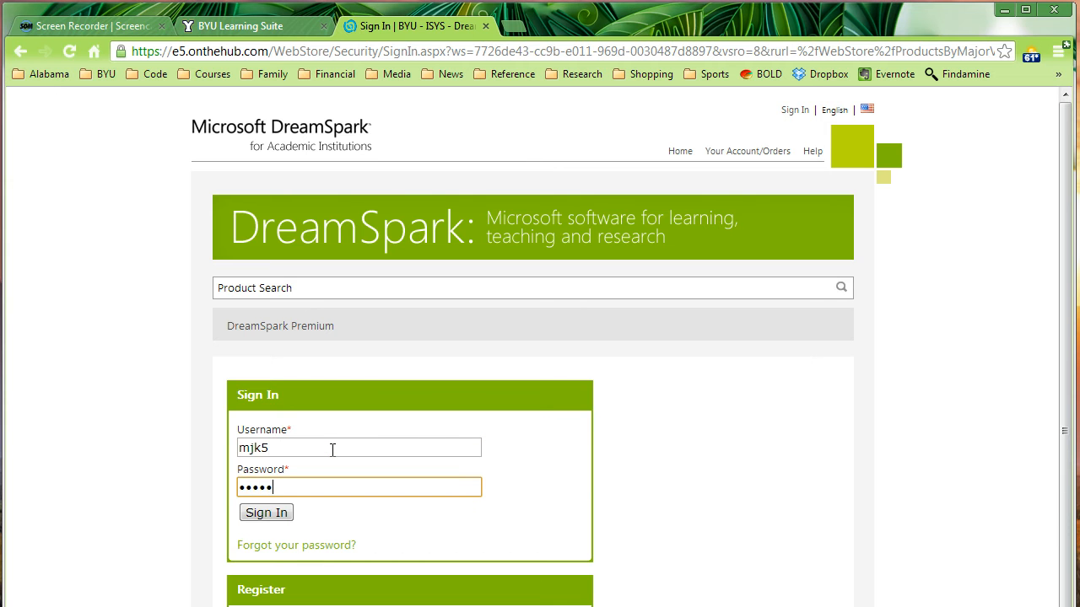
pyautogui.press('Return')
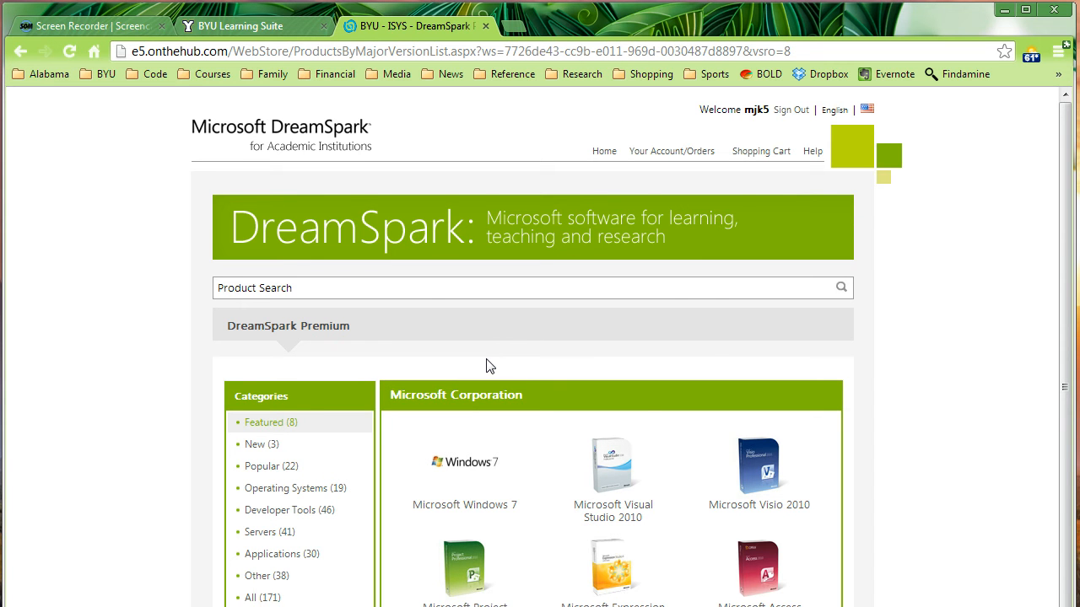
# - Filter the catalog to Servers and open the Microsoft SQL Server 2012 product page
pyautogui.click(1000, 284)
pyautogui.scroll(-1, 1064, 405)
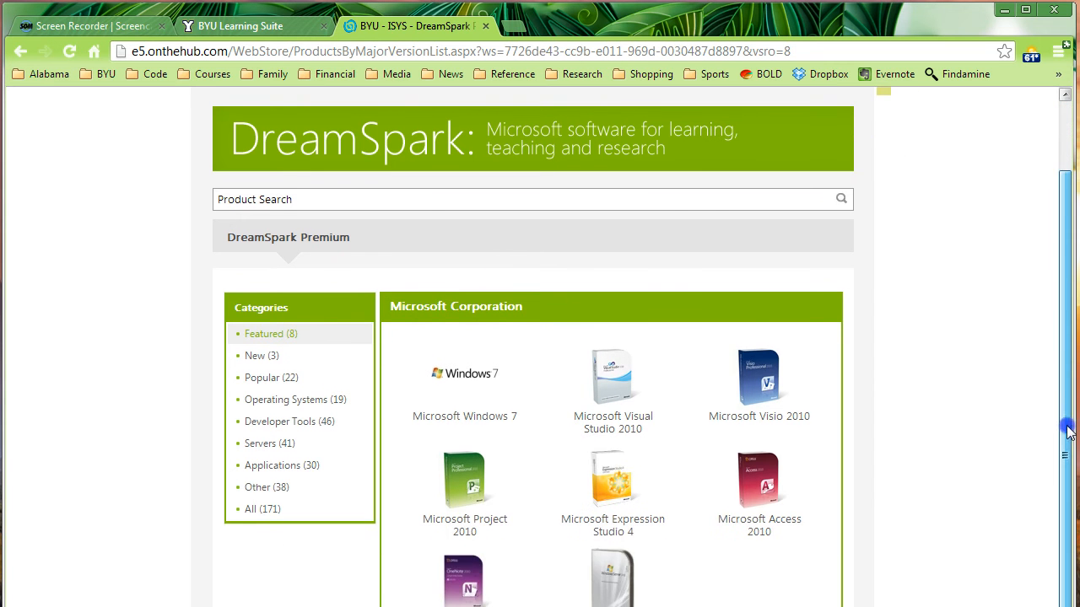
pyautogui.scroll(-1, 1067, 446)
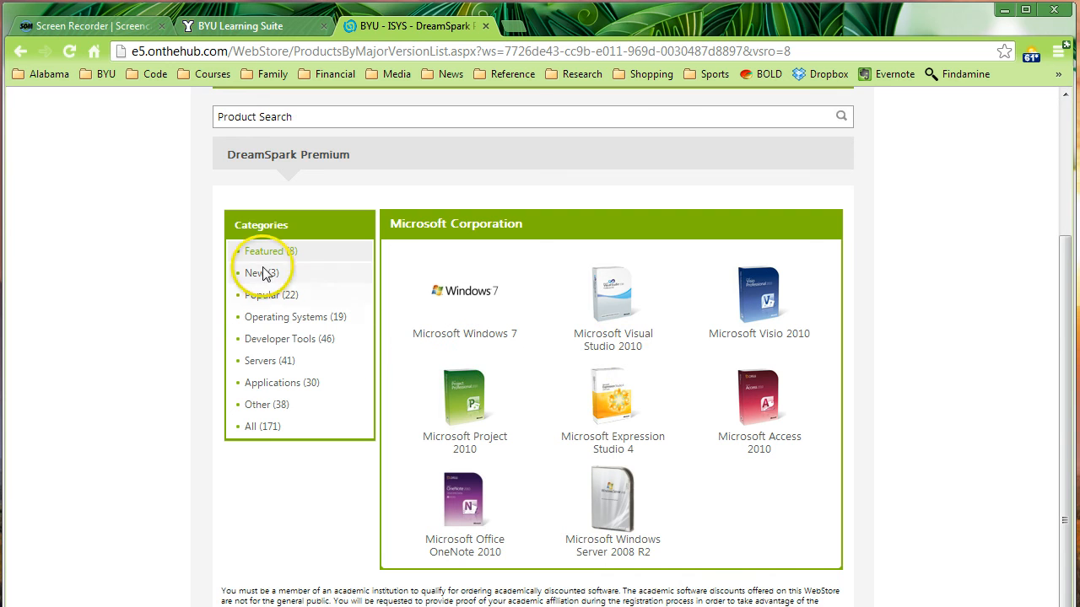
pyautogui.click(261, 362)
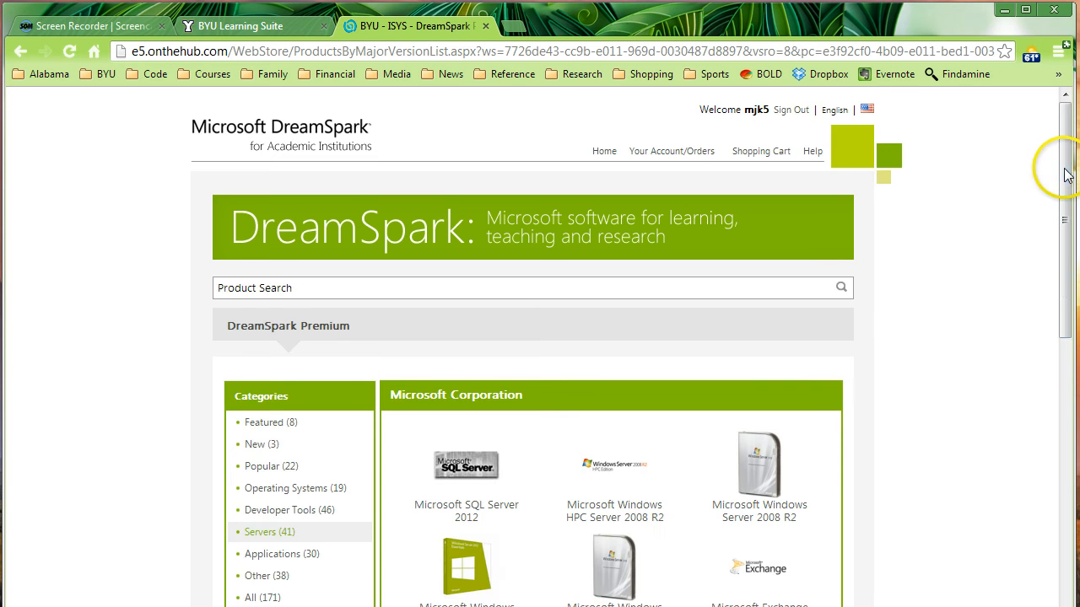
pyautogui.moveTo(1064, 169); pyautogui.dragTo(1073, 308)
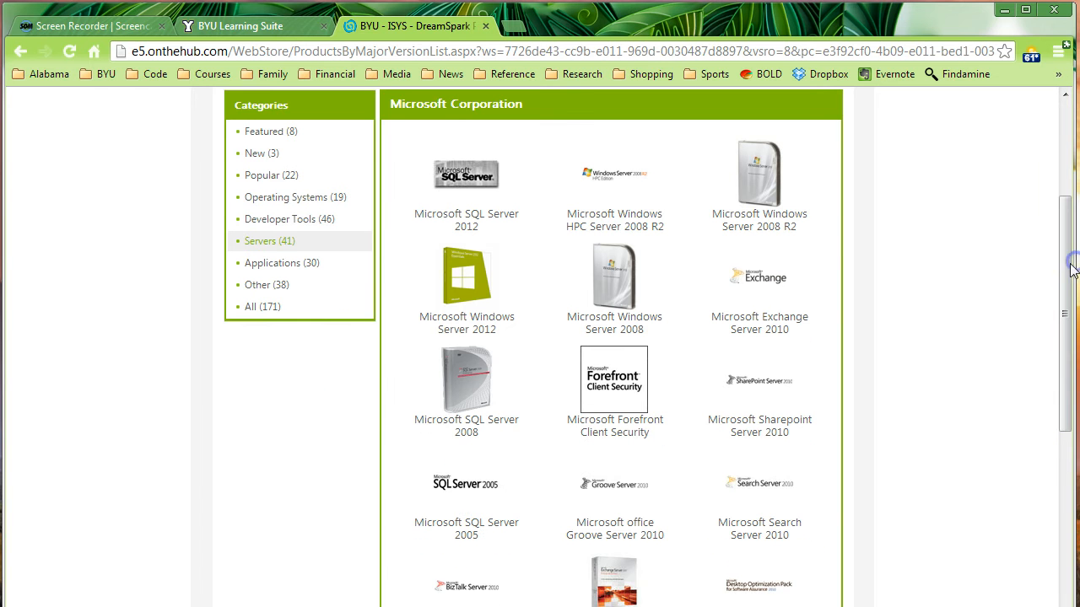
pyautogui.click(470, 229)
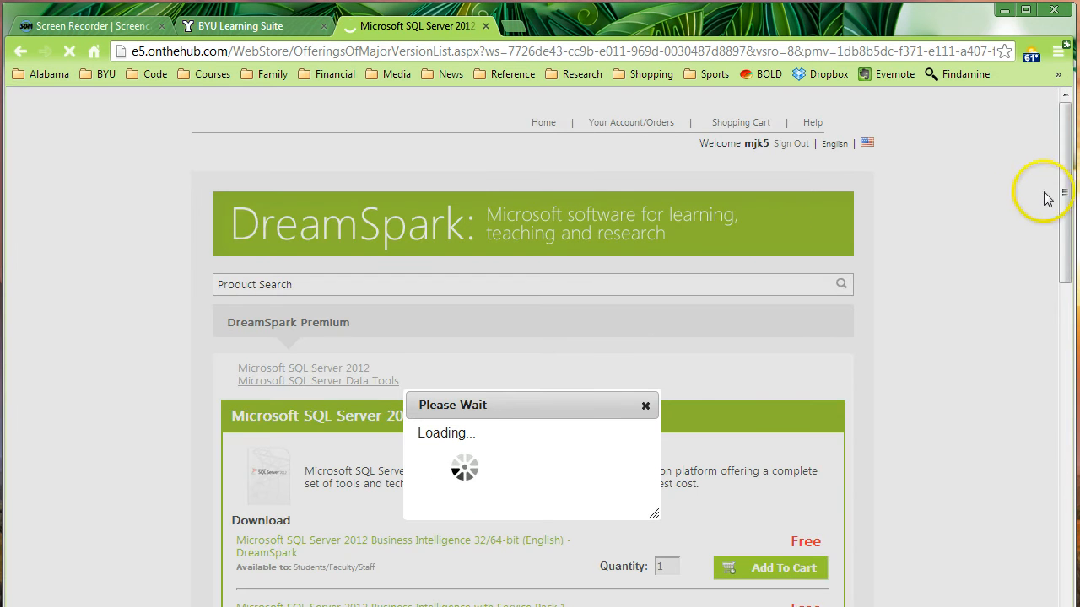
# - Try adding SQL Server 2012 Enterprise 32/64-bit to the cart, which is refused as already ordered
pyautogui.click(1067, 284)
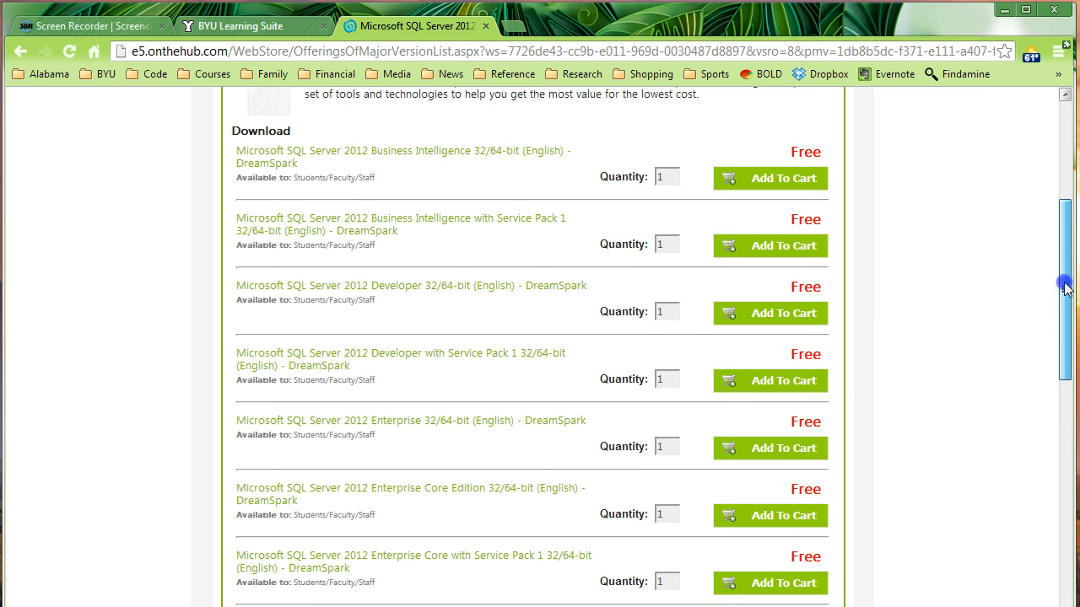
pyautogui.moveTo(1065, 289); pyautogui.dragTo(1066, 297)
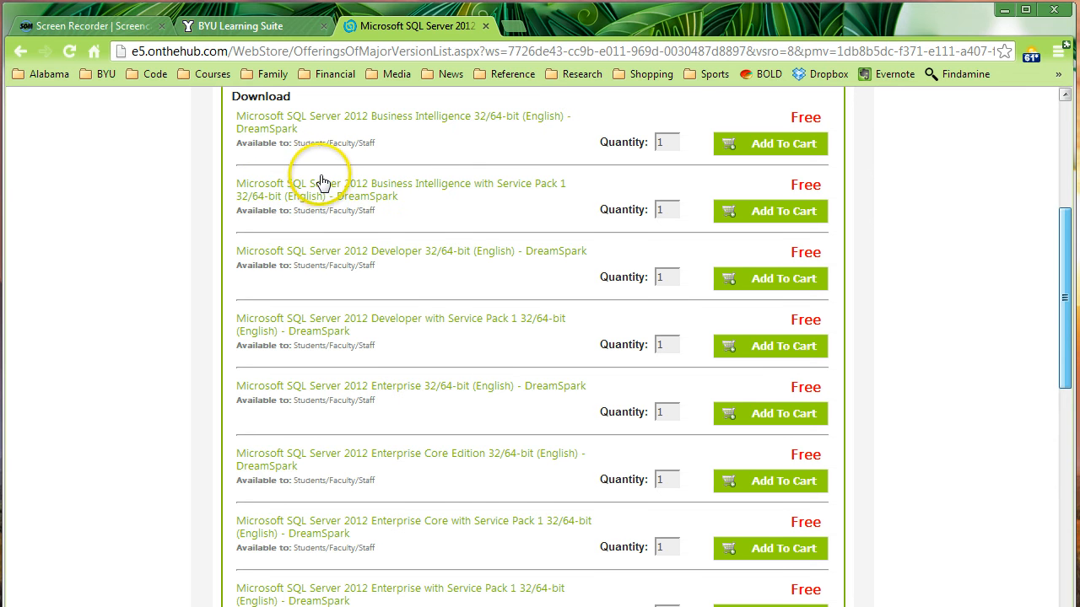
pyautogui.scroll(-3, 362, 182)
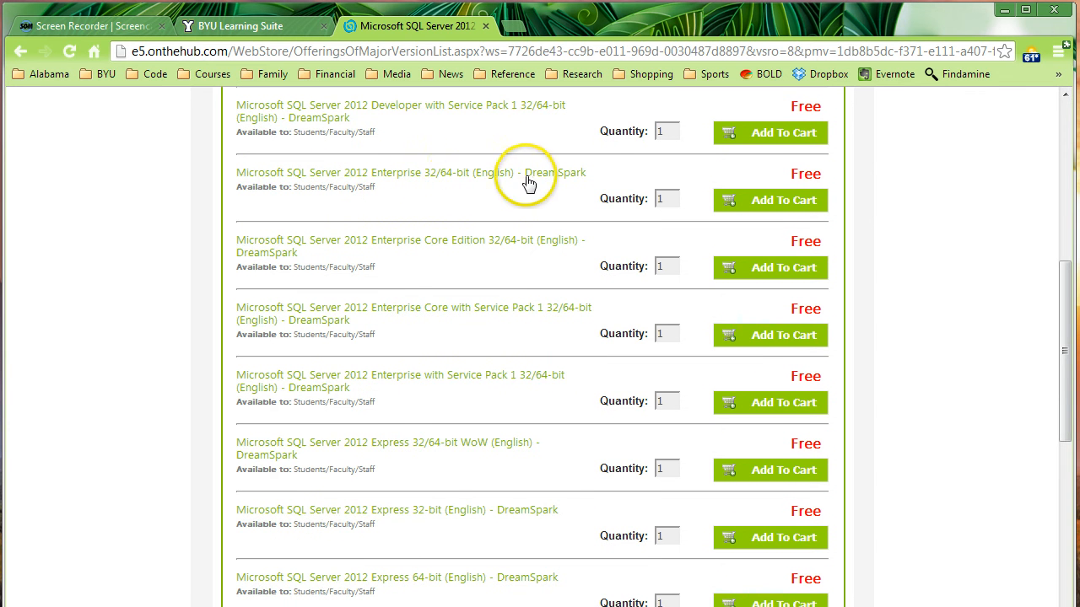
pyautogui.click(776, 211)
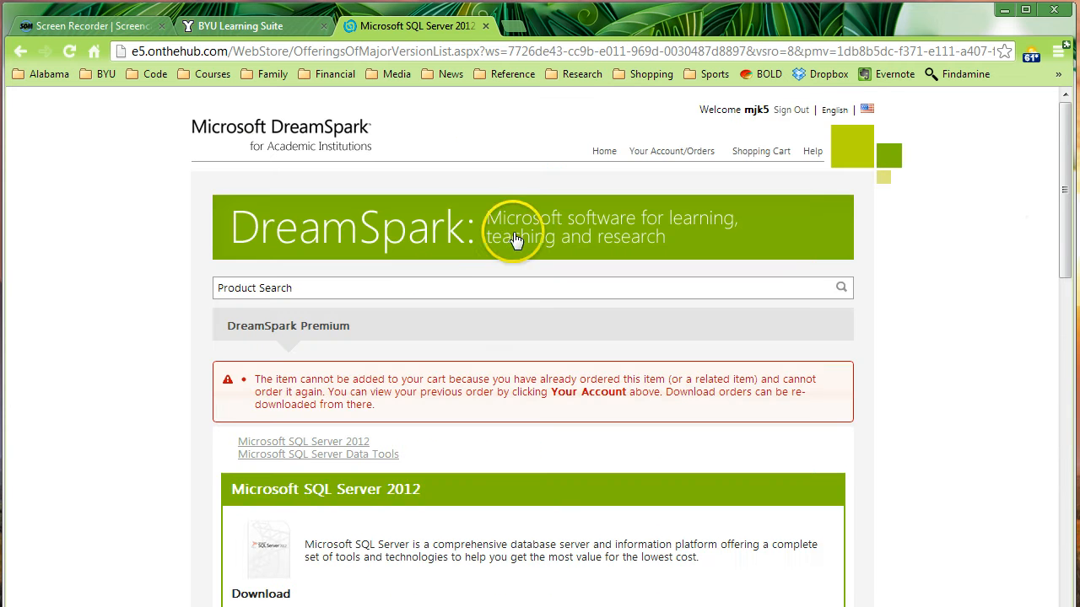
pyautogui.moveTo(1069, 175)
pyautogui.mouseDown()
pyautogui.moveTo(1070, 268)
pyautogui.moveTo(1066, 165)
pyautogui.mouseUp()
pyautogui.click(736, 160)
# - Open the SQL Server 2012 Enterprise order from past orders and start its download
pyautogui.click(693, 153)
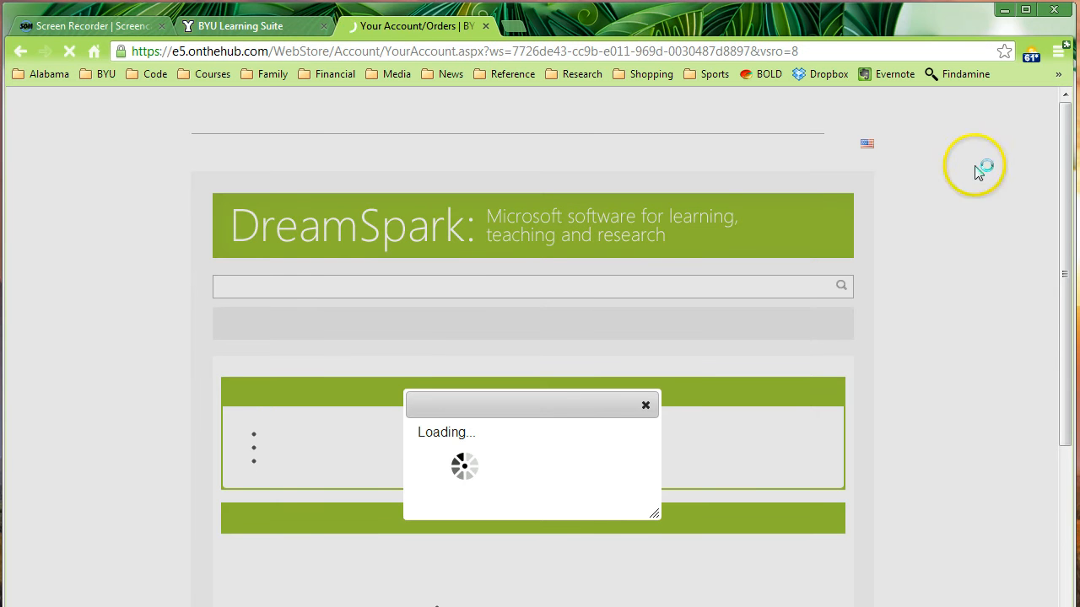
pyautogui.moveTo(1066, 155); pyautogui.dragTo(1059, 477)
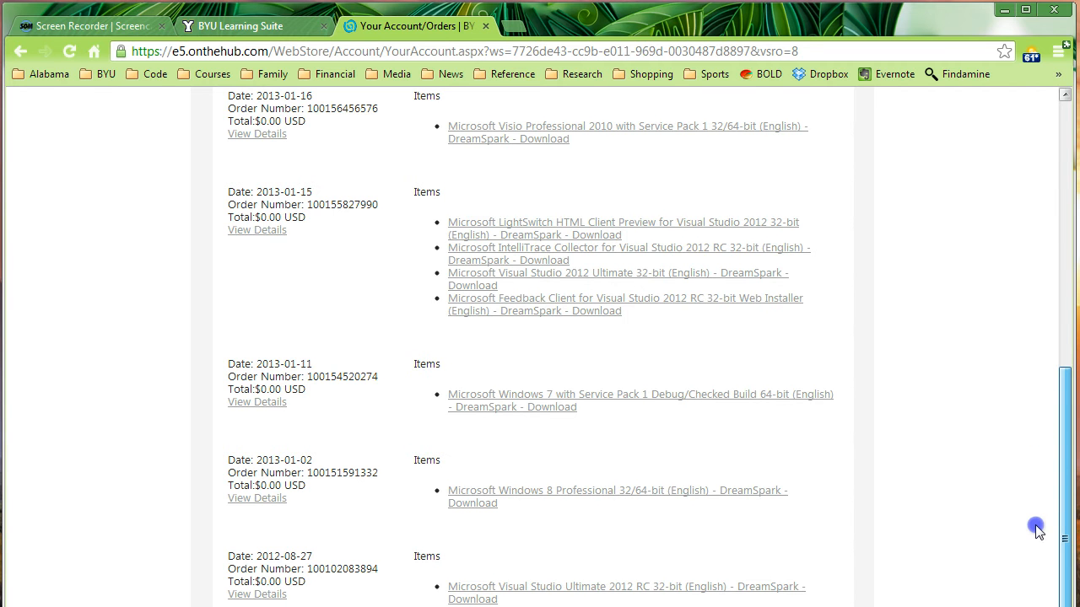
pyautogui.scroll(-2, 686, 591)
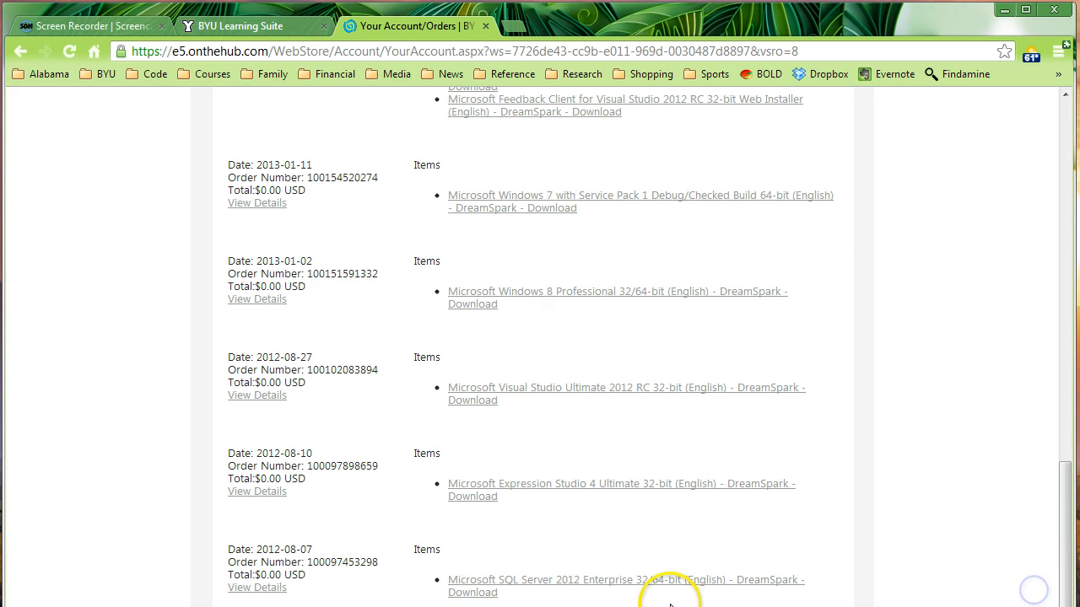
pyautogui.scroll(2, 650, 582)
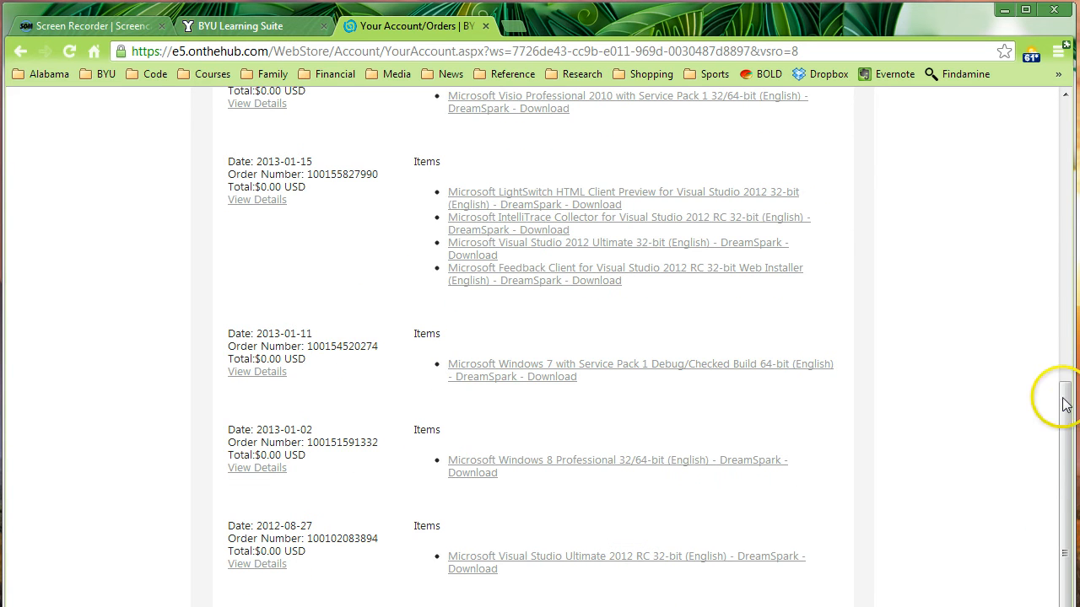
pyautogui.scroll(-2, 564, 594)
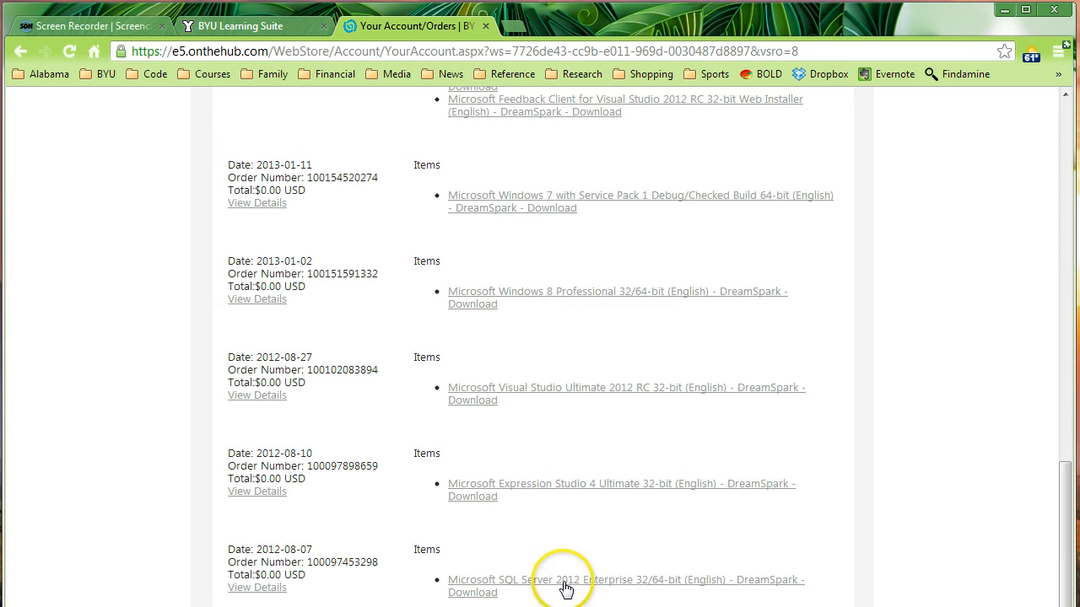
pyautogui.click(563, 586)
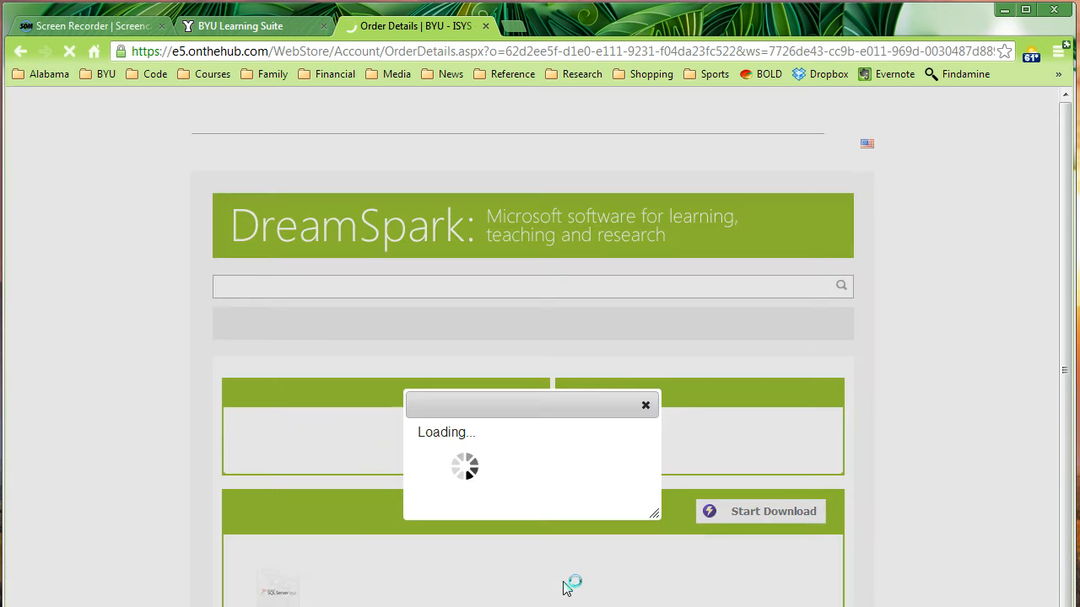
pyautogui.scroll(-3, 706, 308)
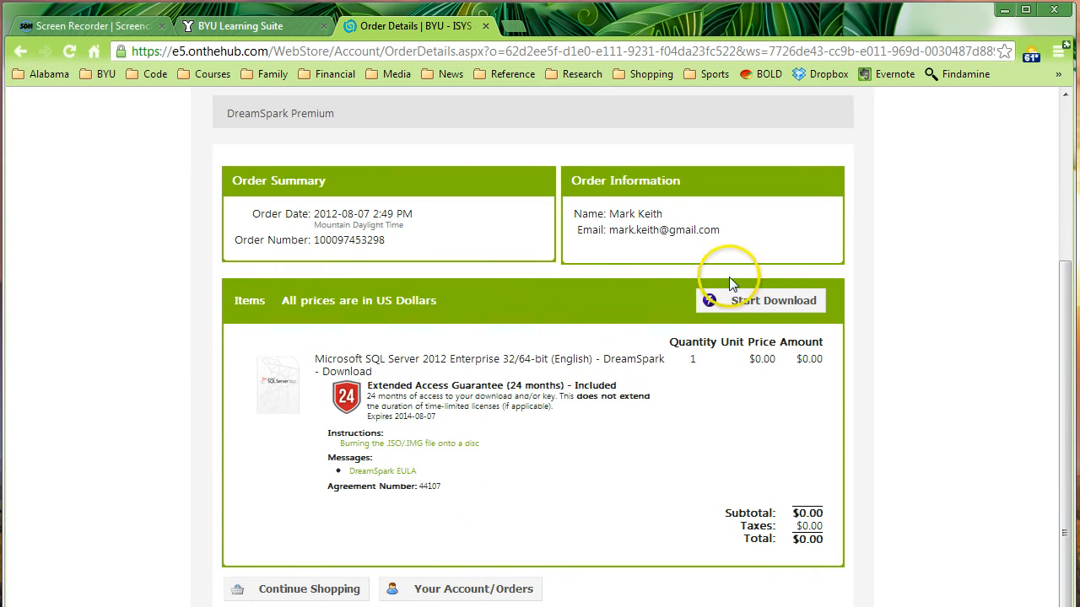
pyautogui.click(768, 311)
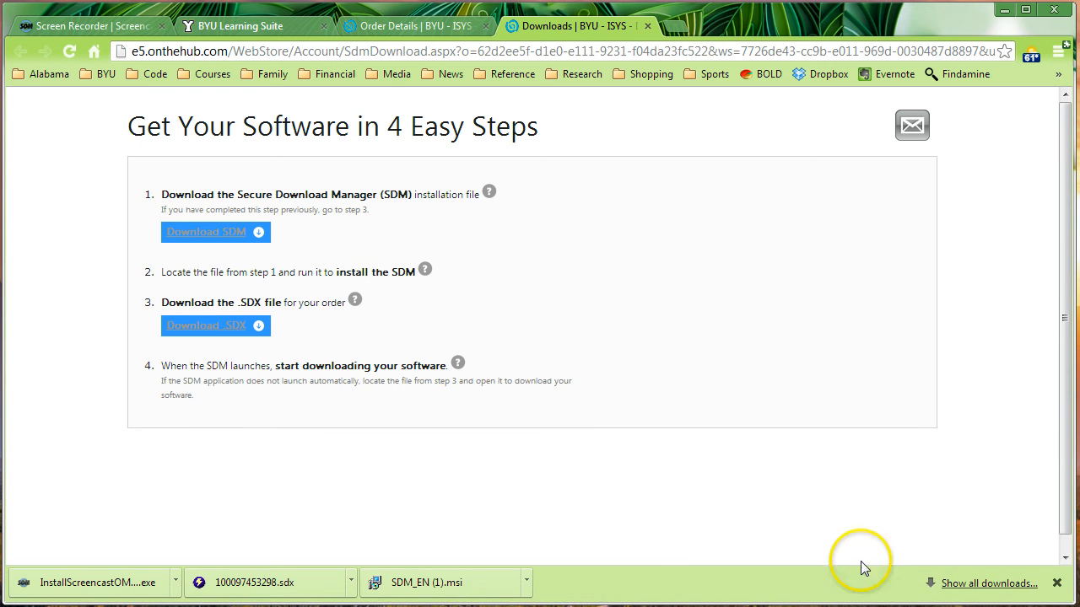
# - Download the Secure Download Manager installer and the order's .sdx file, then open the .sdx file
pyautogui.click(1056, 583)
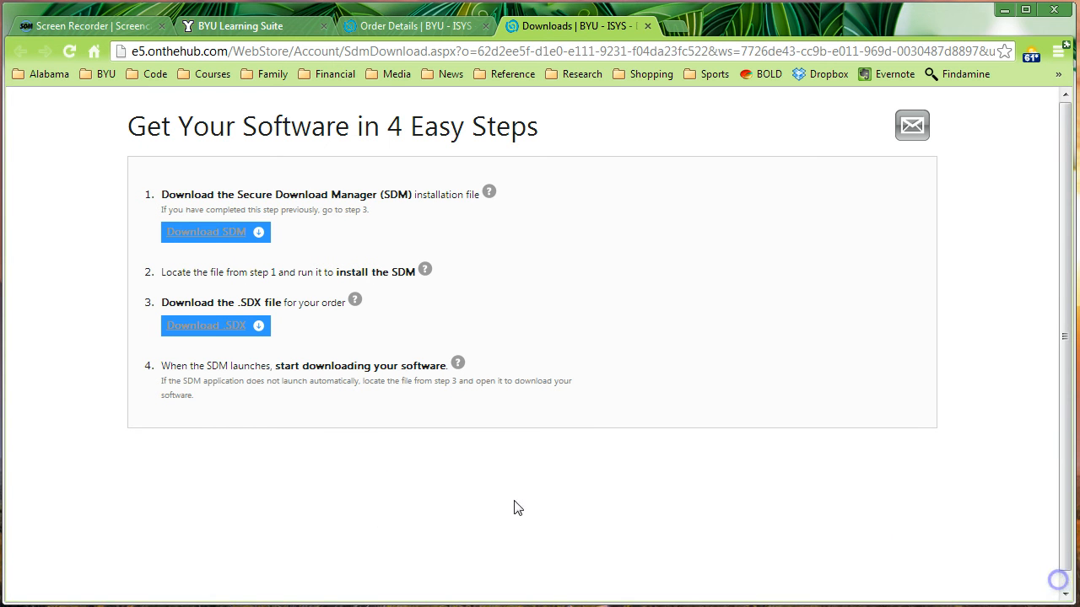
pyautogui.click(223, 239)
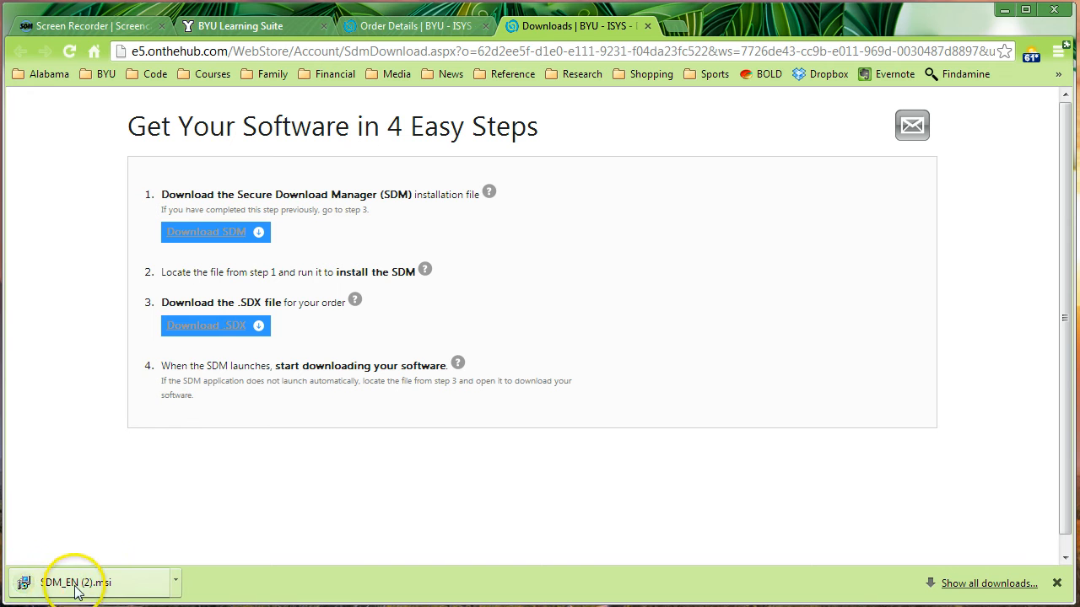
pyautogui.click(217, 334)
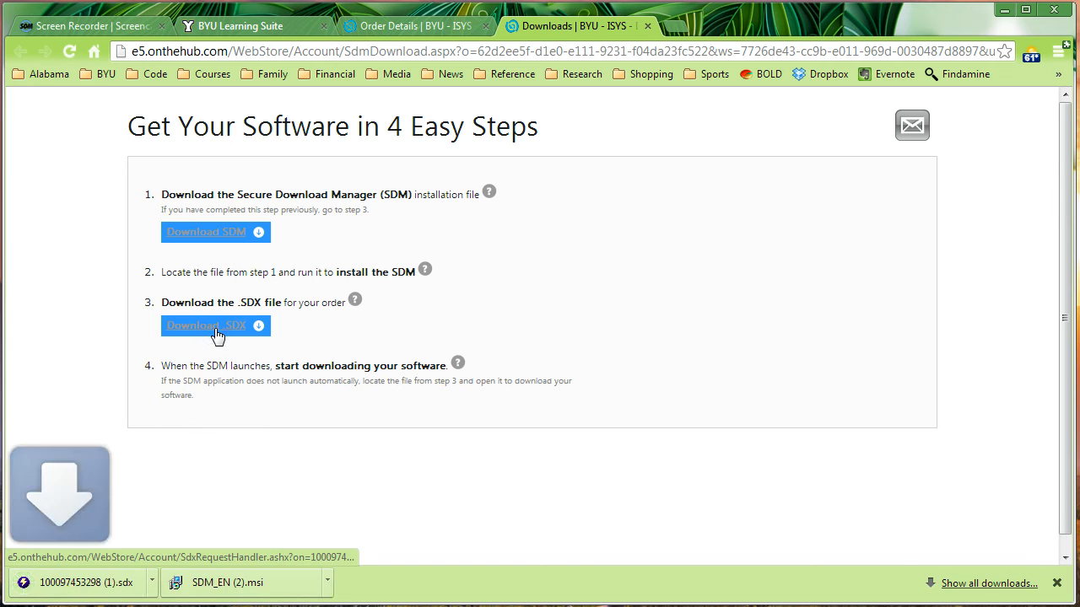
pyautogui.click(77, 585)
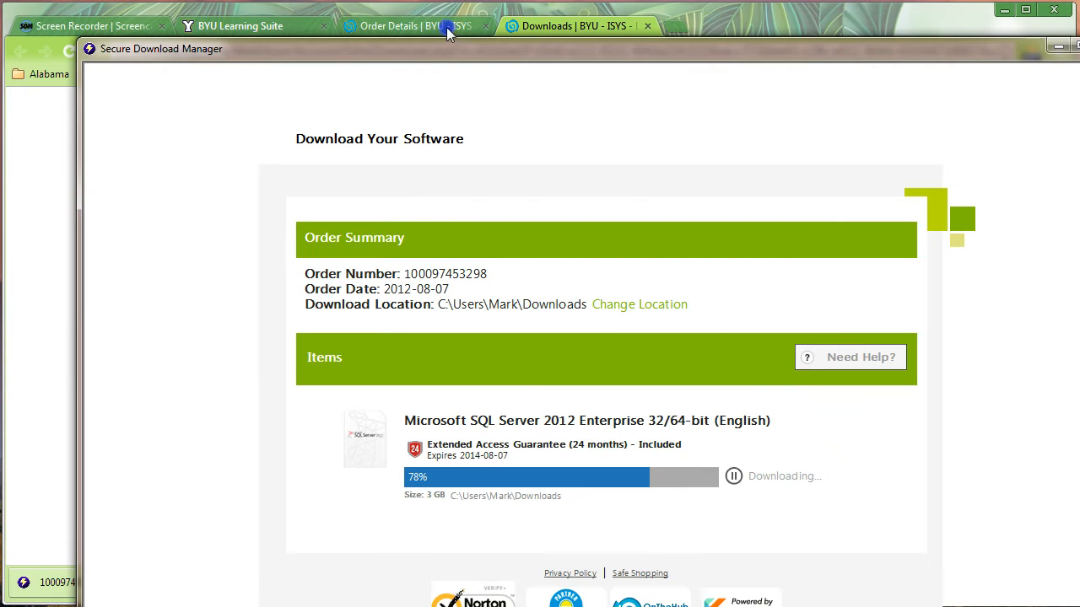
# - Reposition the download manager window, let the 3 GB download finish, then launch it
pyautogui.moveTo(447, 32); pyautogui.dragTo(425, 24)
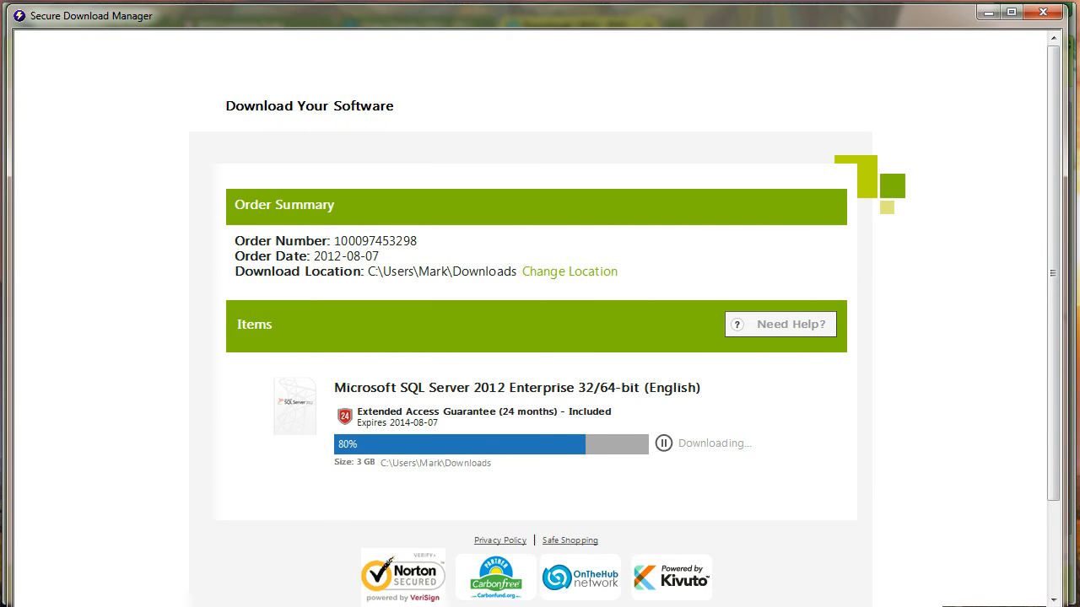
pyautogui.moveTo(1059, 604); pyautogui.dragTo(1067, 599)
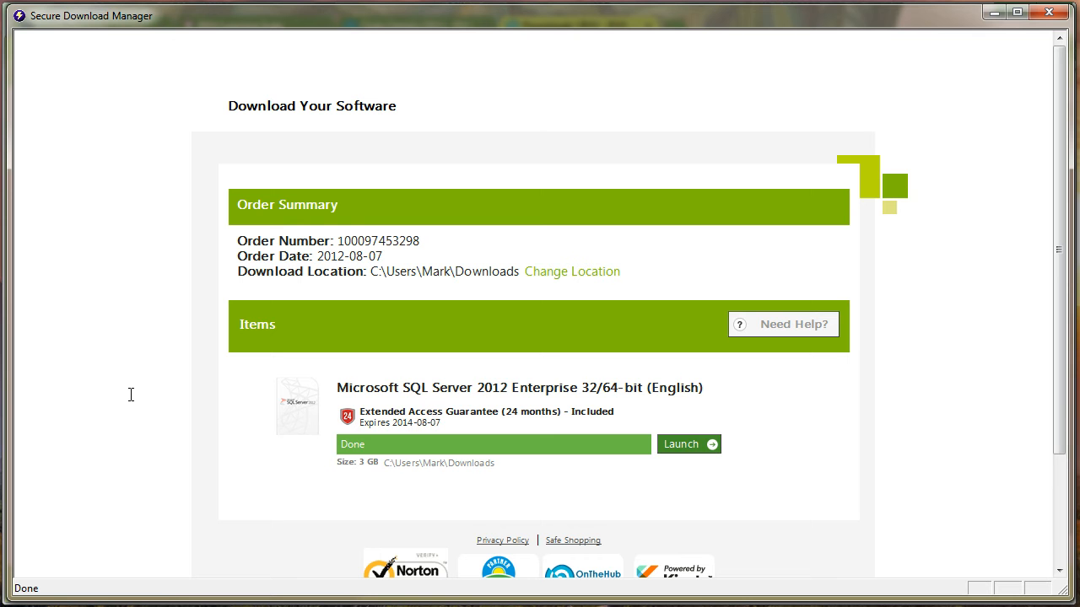
pyautogui.click(692, 446)
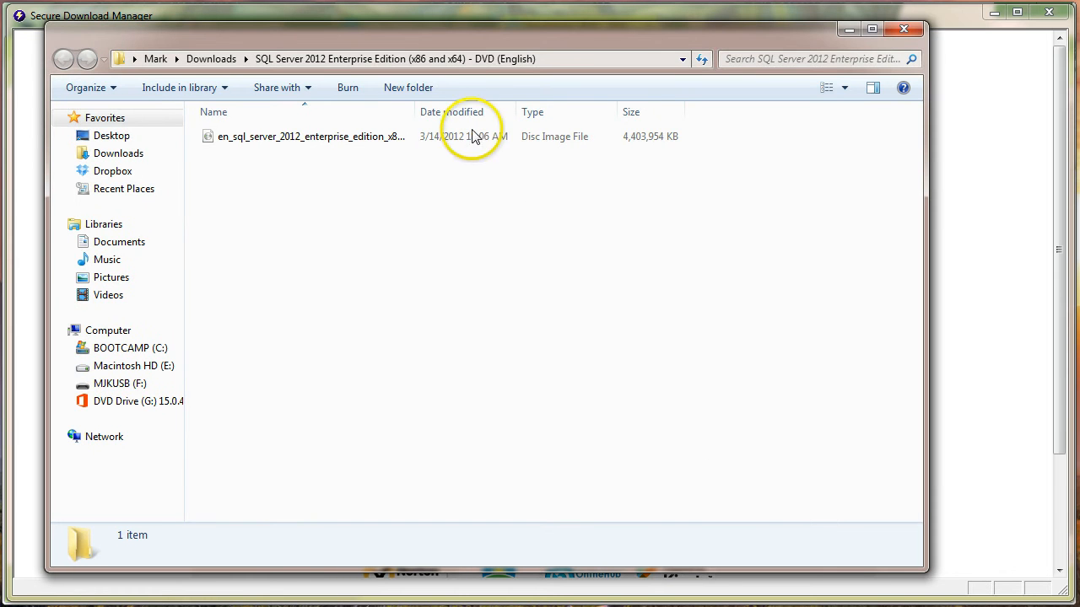
# - Select the SQL Server 2012 ISO file and bring its disc image burner into view
pyautogui.moveTo(414, 109); pyautogui.dragTo(516, 110)
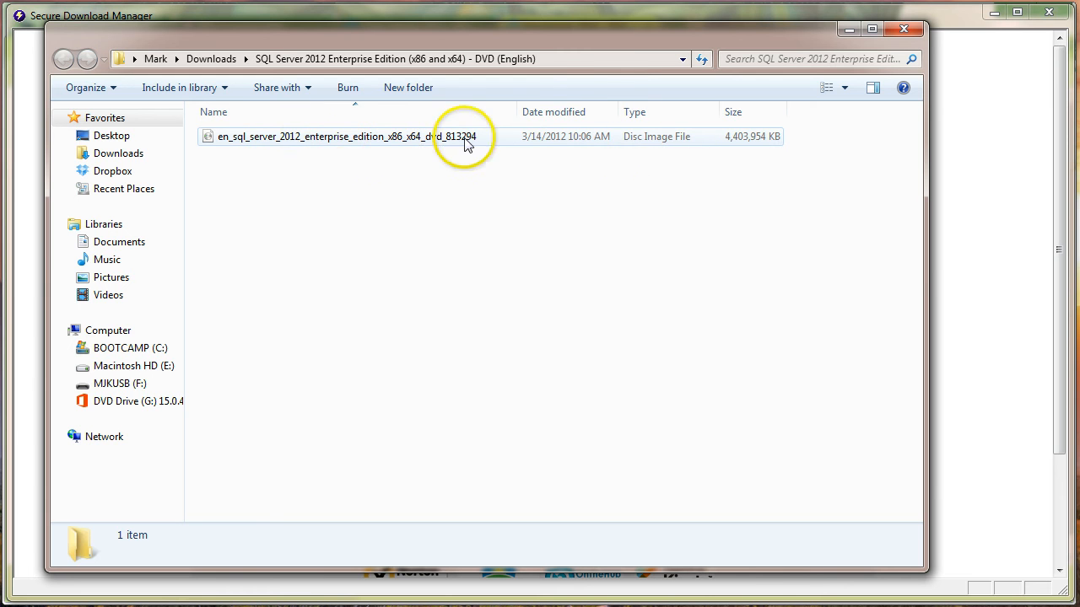
pyautogui.click(355, 146)
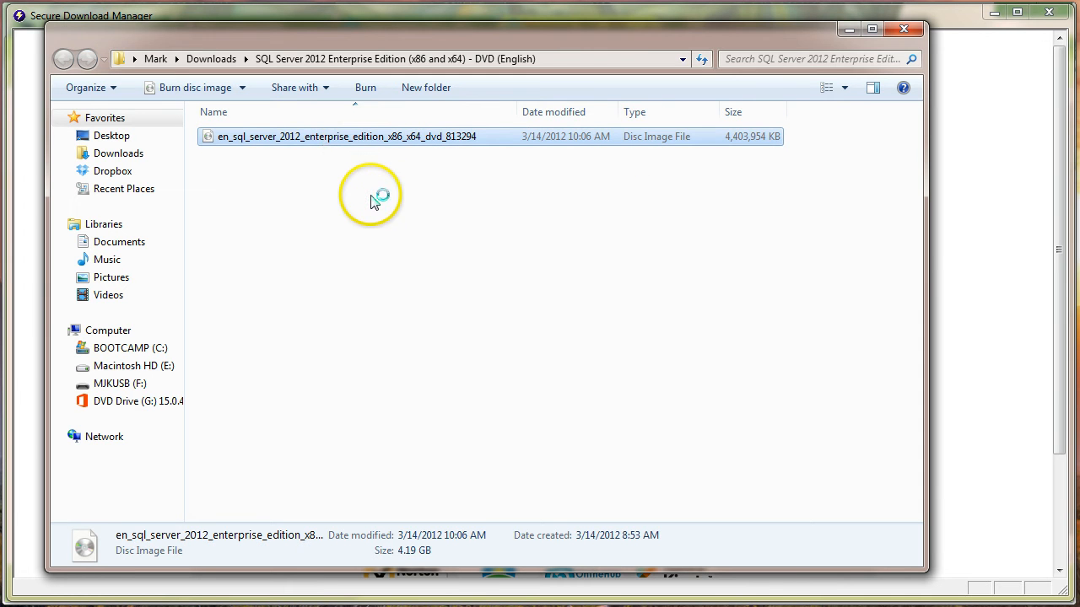
pyautogui.moveTo(592, 286); pyautogui.dragTo(382, 174)
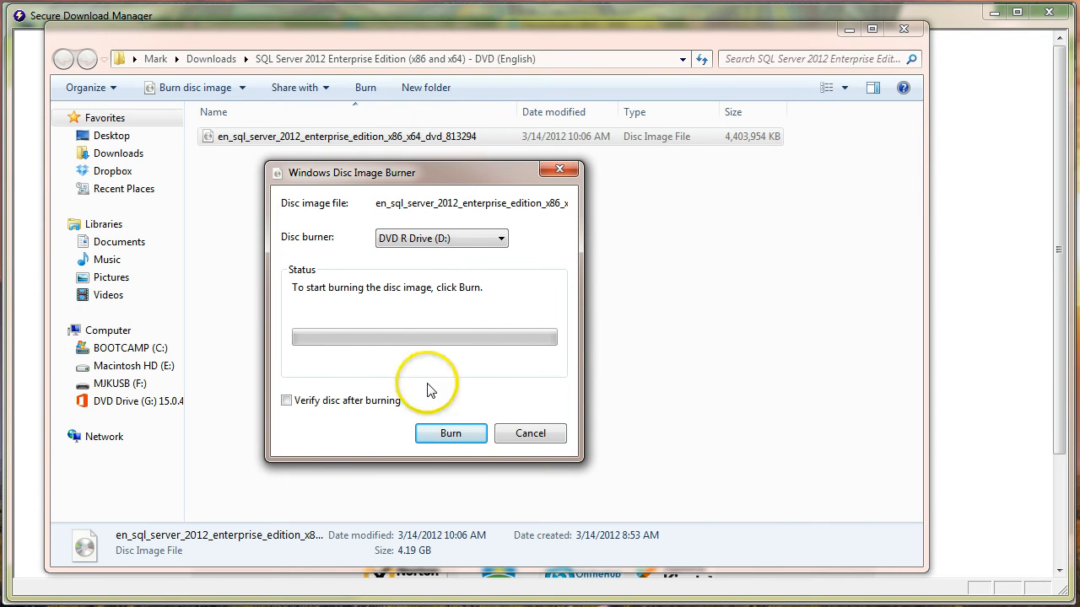
# - Tick 'Verify disc after burning', then cancel the burner and move Explorer aside
pyautogui.click(287, 402)
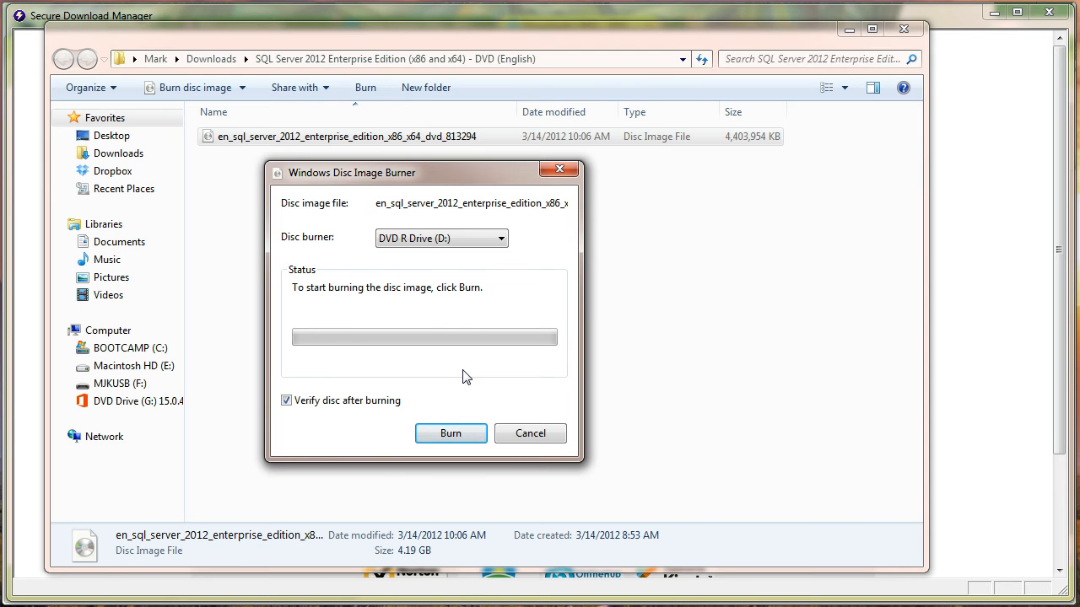
pyautogui.click(529, 432)
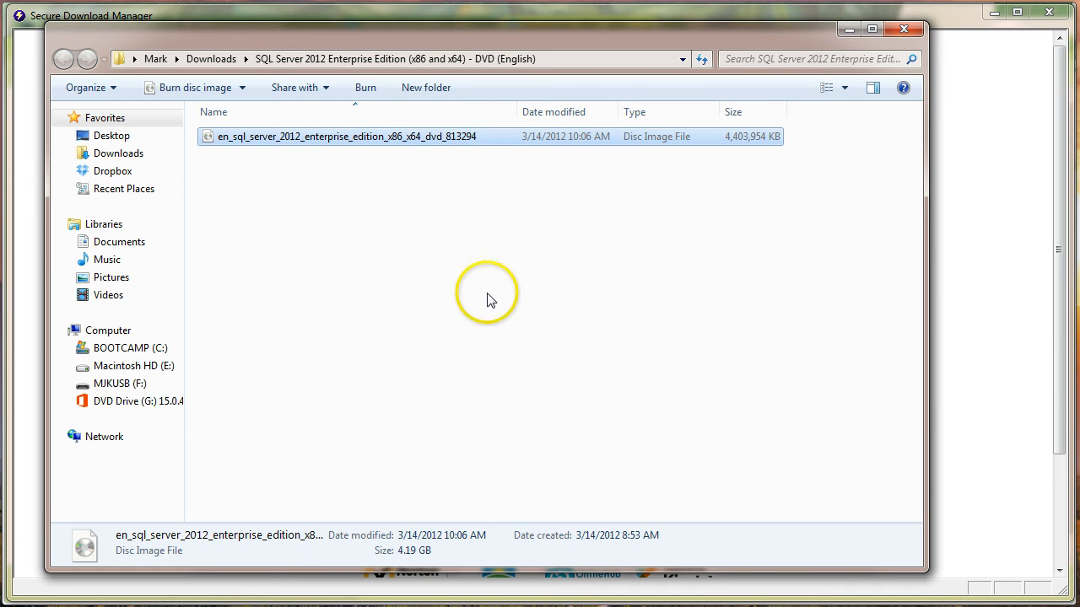
pyautogui.moveTo(494, 37)
pyautogui.mouseDown()
pyautogui.moveTo(487, 47)
pyautogui.moveTo(468, 43)
pyautogui.moveTo(482, 41)
pyautogui.mouseUp()
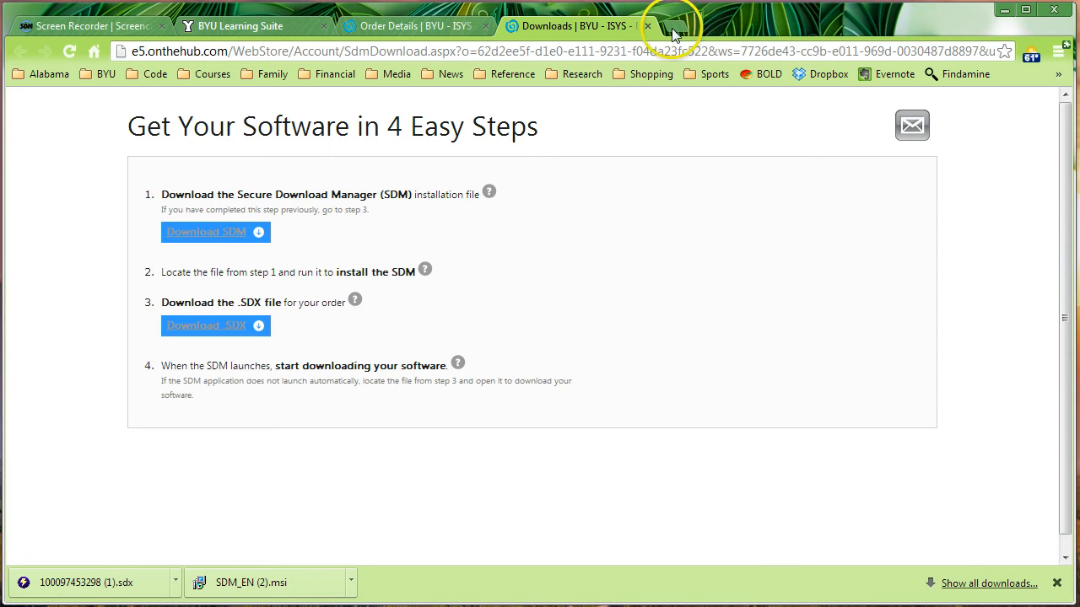
# - Search the web for 'free magic iso' and open the MagicISO Virtual CD/DVD-ROM overview page
pyautogui.click(671, 27)
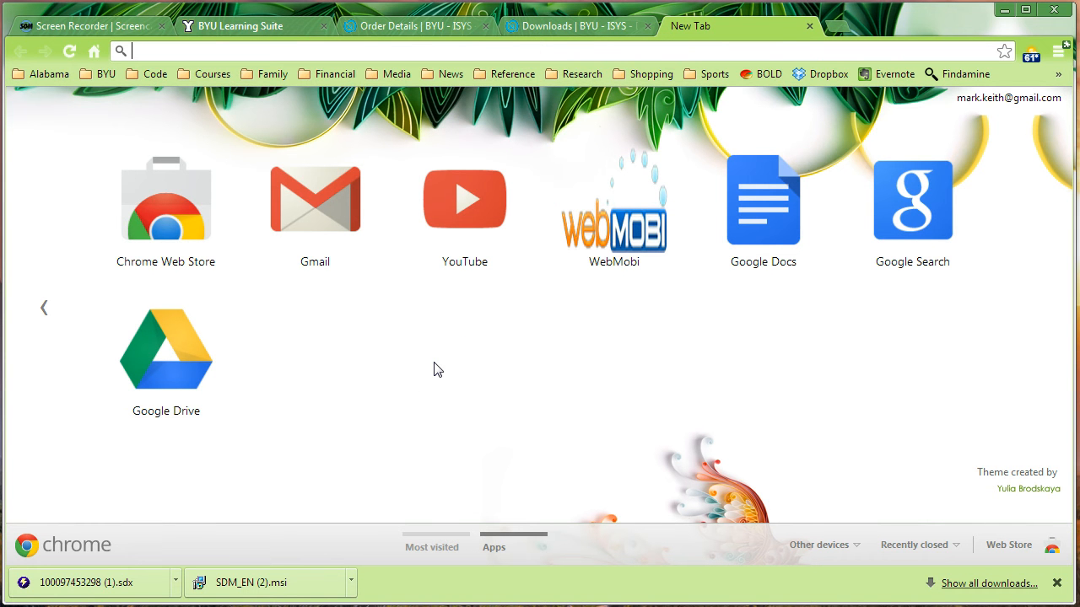
pyautogui.write('free ')
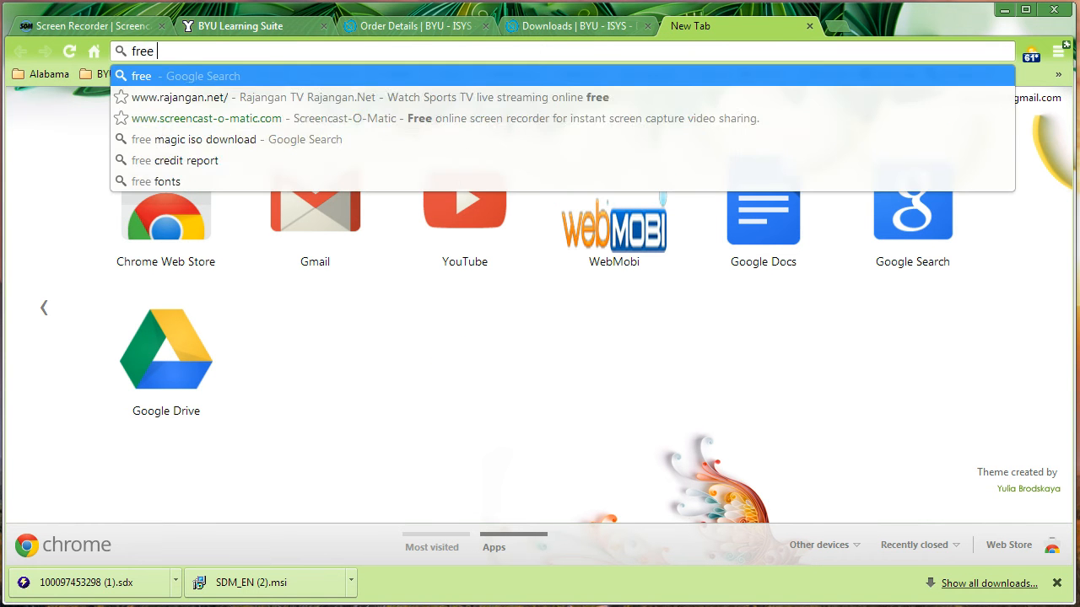
pyautogui.write('magic iso')
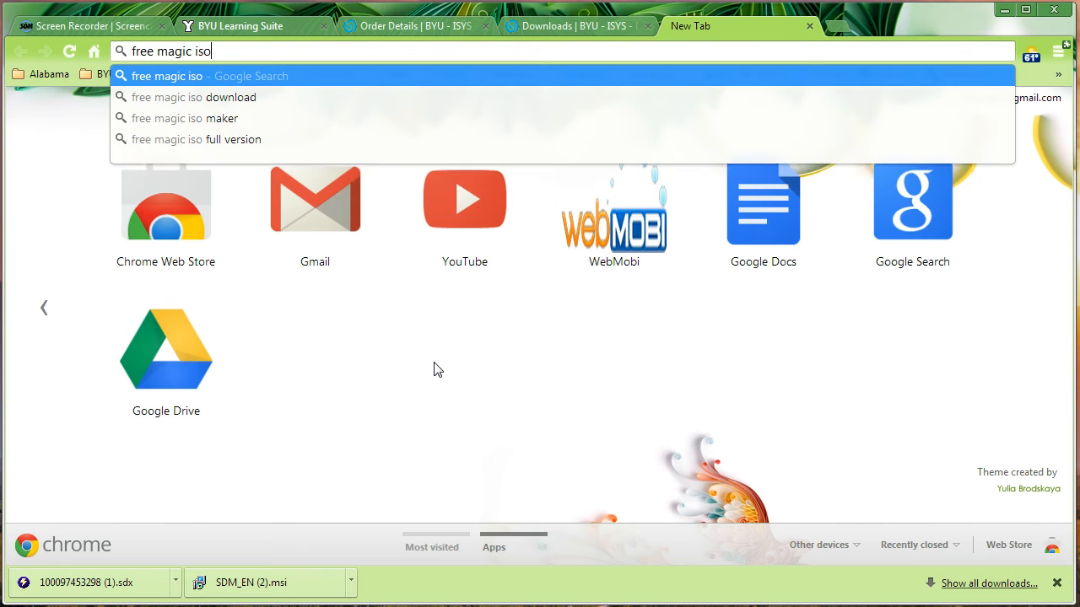
pyautogui.press('Return')
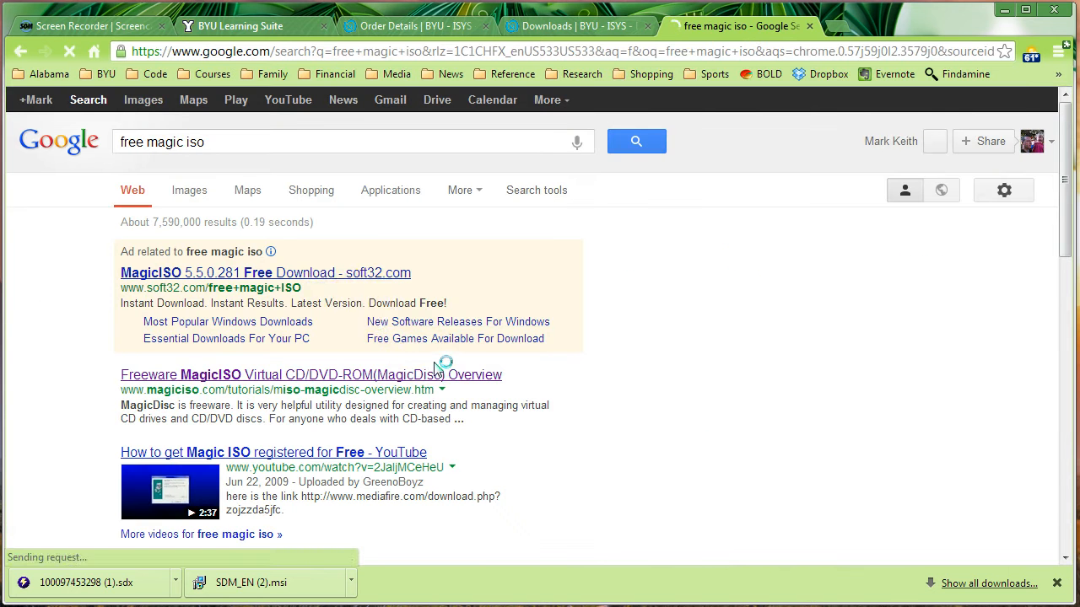
pyautogui.click(310, 274)
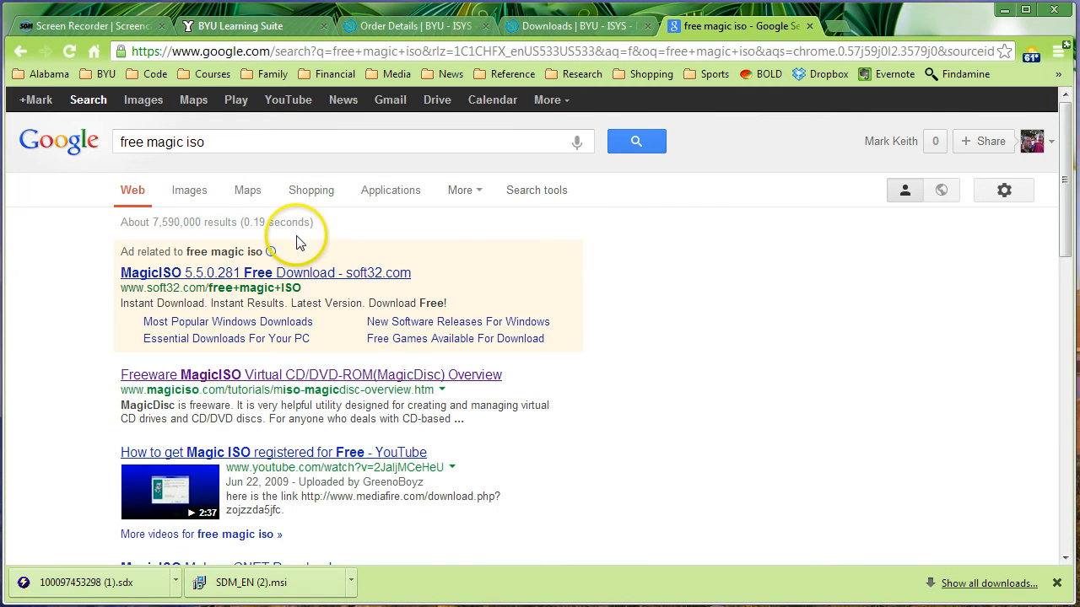
pyautogui.scroll(-1, 287, 241)
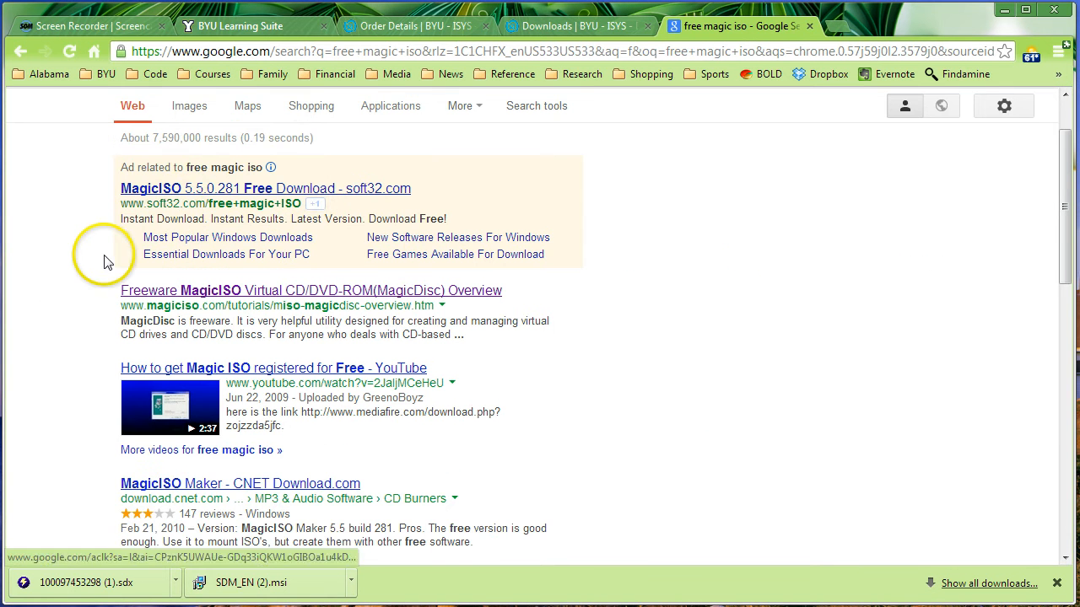
pyautogui.scroll(-1, 88, 256)
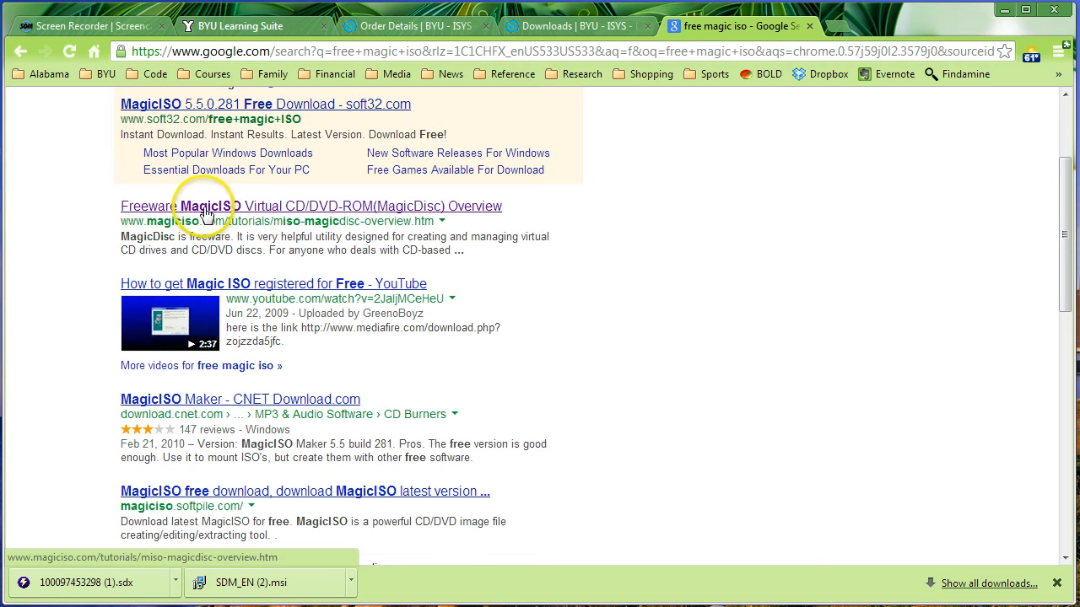
pyautogui.click(396, 206)
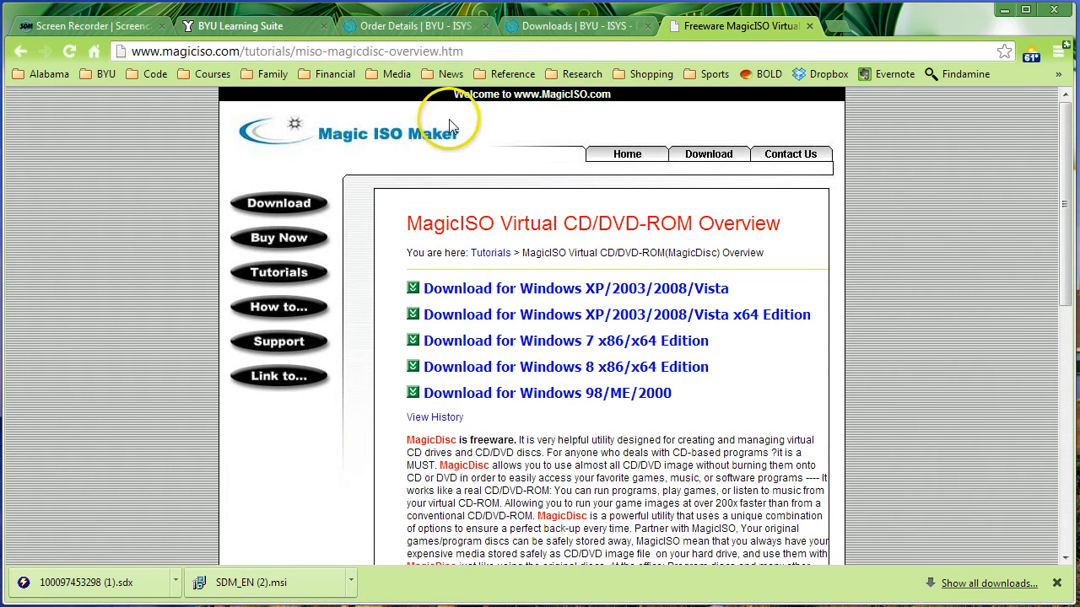
# - Download the Windows 7 x86/x64 MagicDisc installer, setup_magicdisc.exe
pyautogui.moveTo(483, 51)
pyautogui.mouseDown()
pyautogui.moveTo(123, 48)
pyautogui.moveTo(463, 52)
pyautogui.mouseUp()
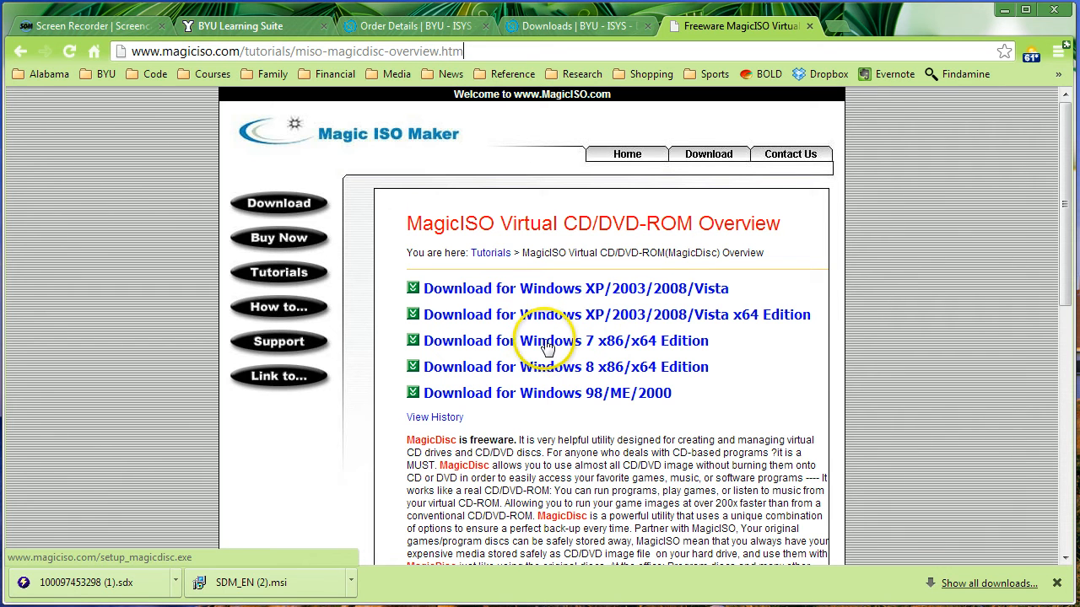
pyautogui.scroll(-1, 546, 346)
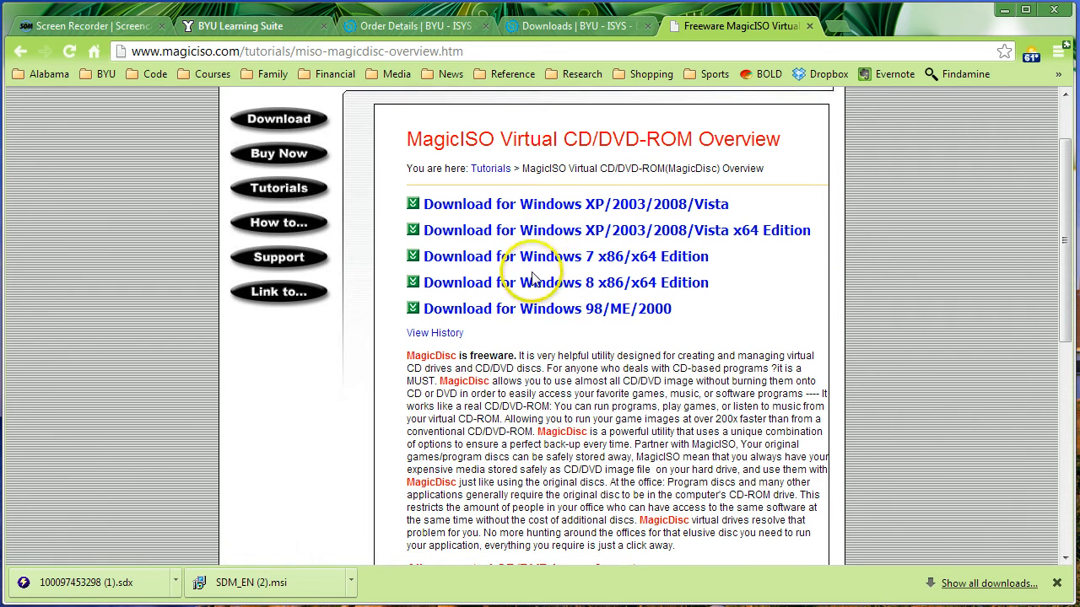
pyautogui.click(538, 267)
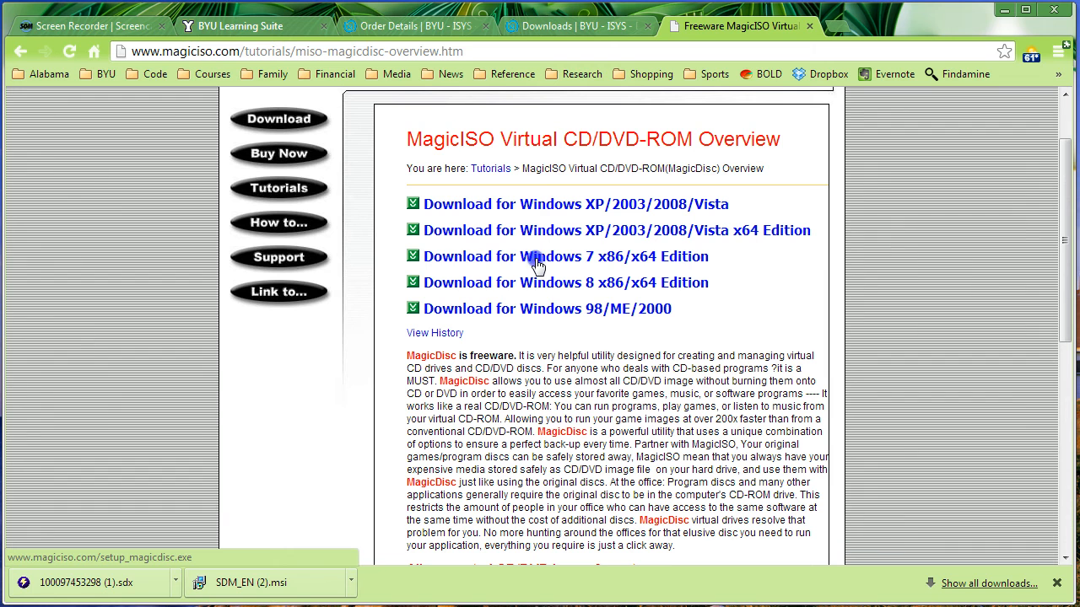
pyautogui.click(499, 265)
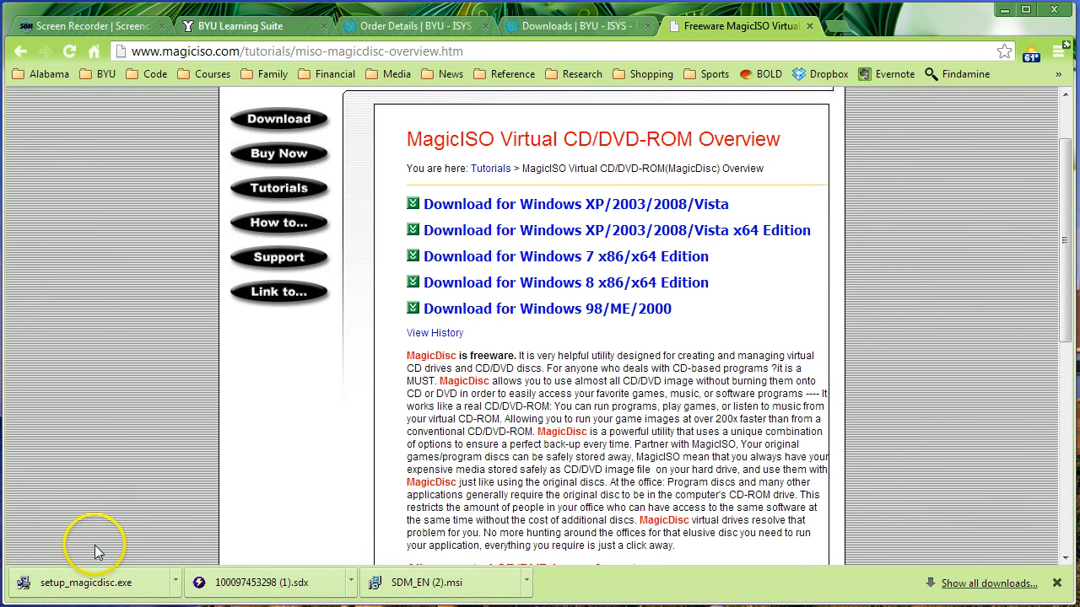
# - Run setup_magicdisc.exe, exit MagicDisc 2.7.106 setup without installing, and open the Start menu
pyautogui.click(86, 587)
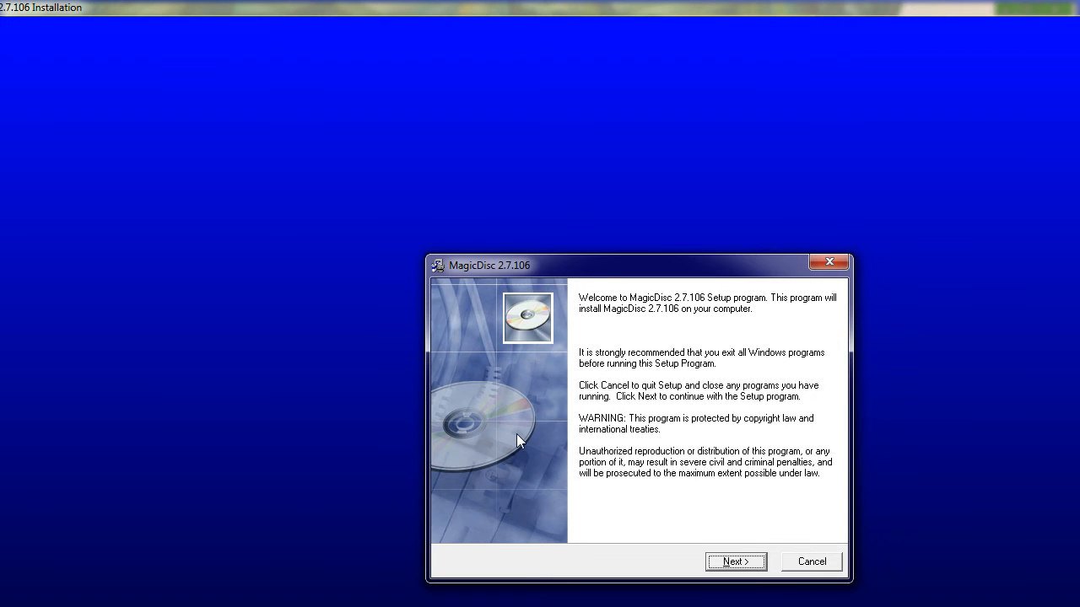
pyautogui.press('Escape')
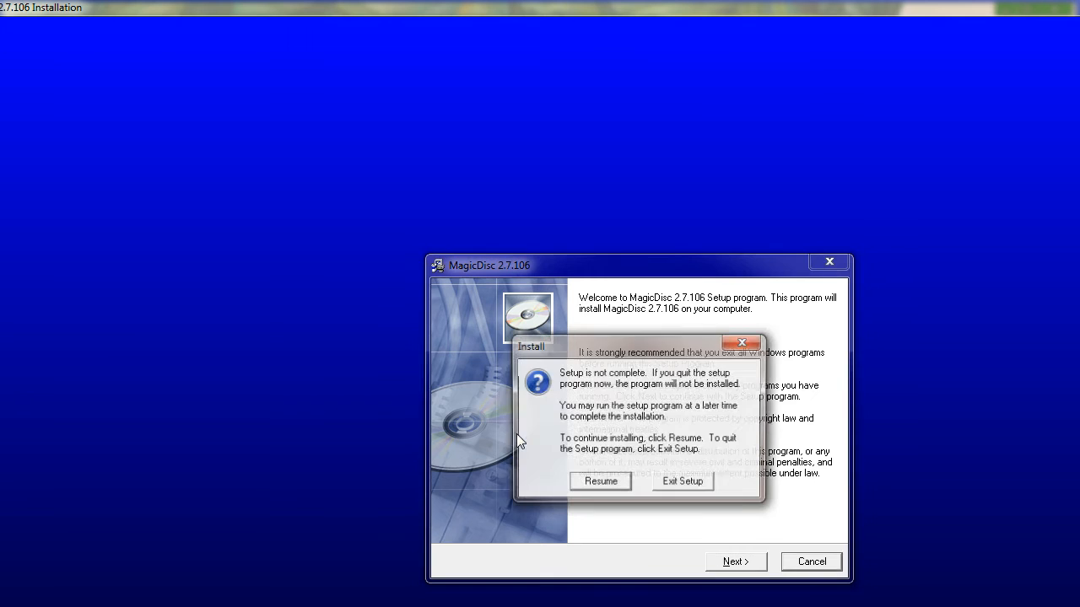
pyautogui.click(683, 482)
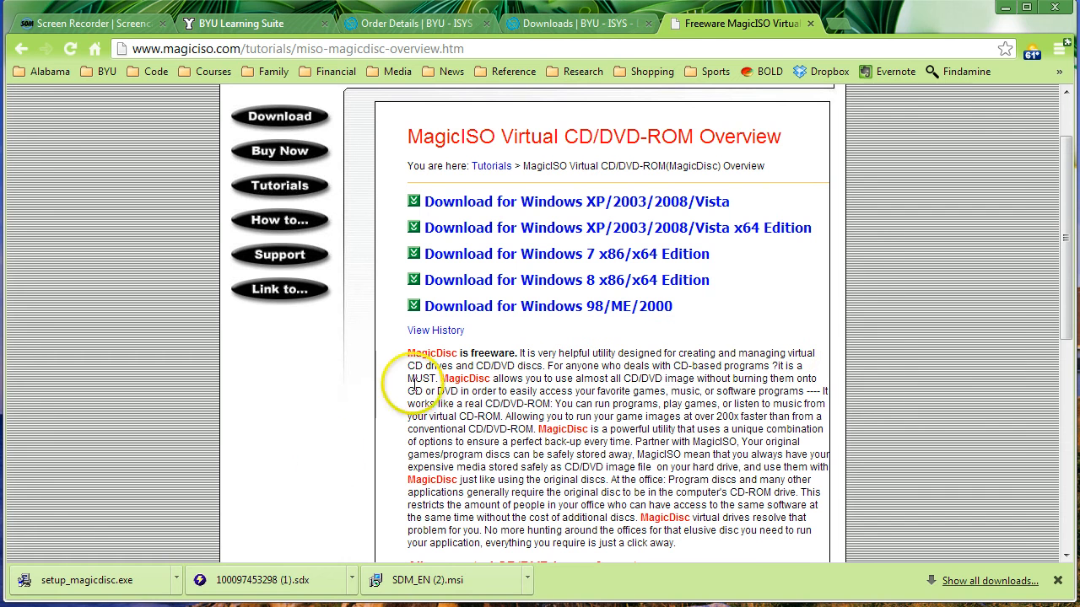
pyautogui.press('super')
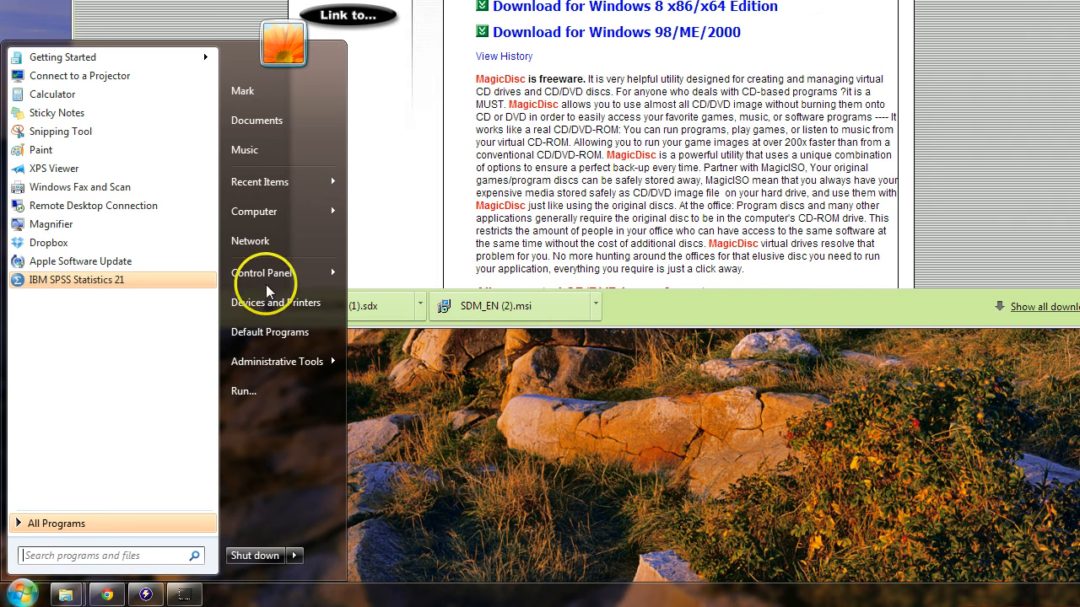
# - Launch MagicDisc from its folder under All Programs in the Start menu
pyautogui.click(80, 524)
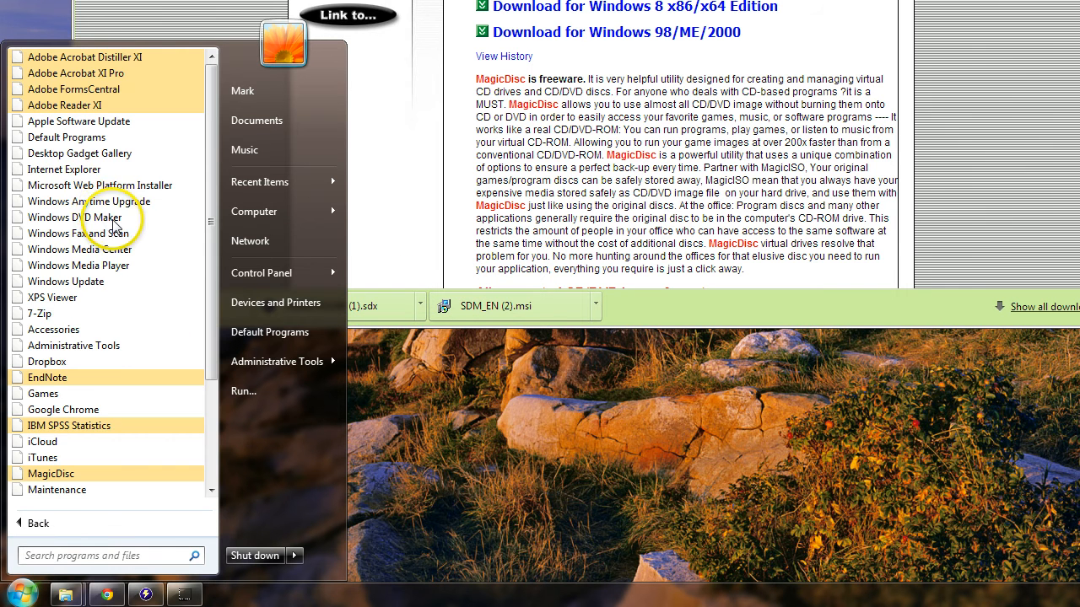
pyautogui.scroll(-3, 67, 202)
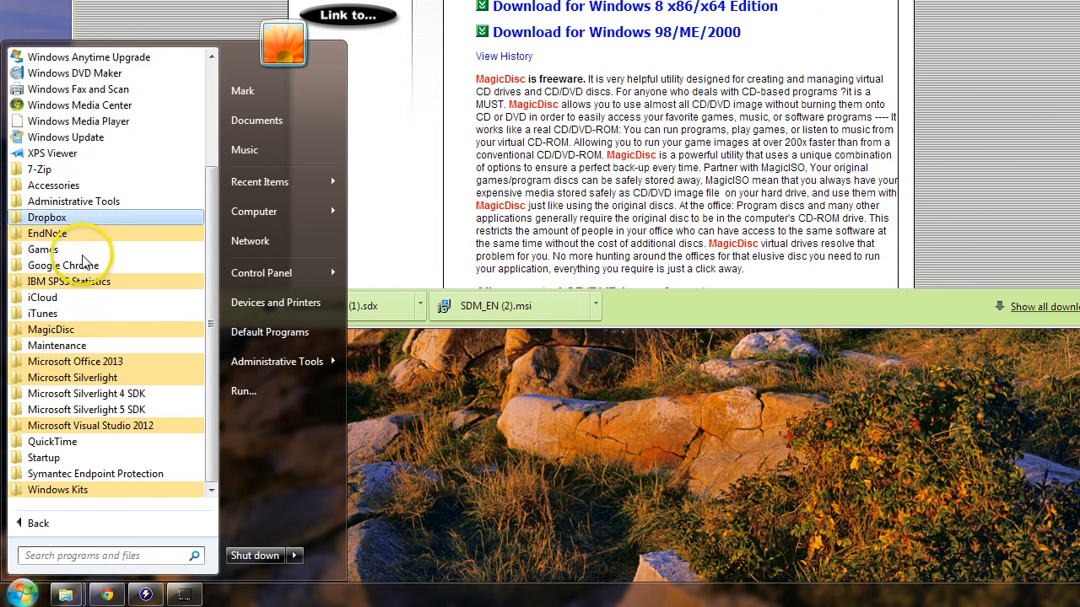
pyautogui.click(59, 332)
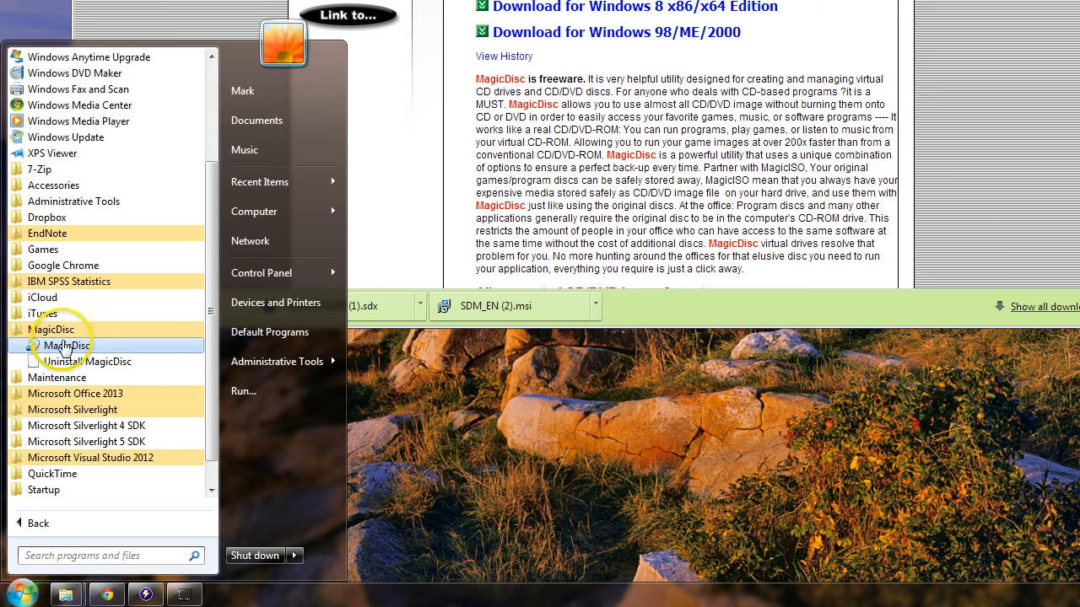
pyautogui.click(66, 346)
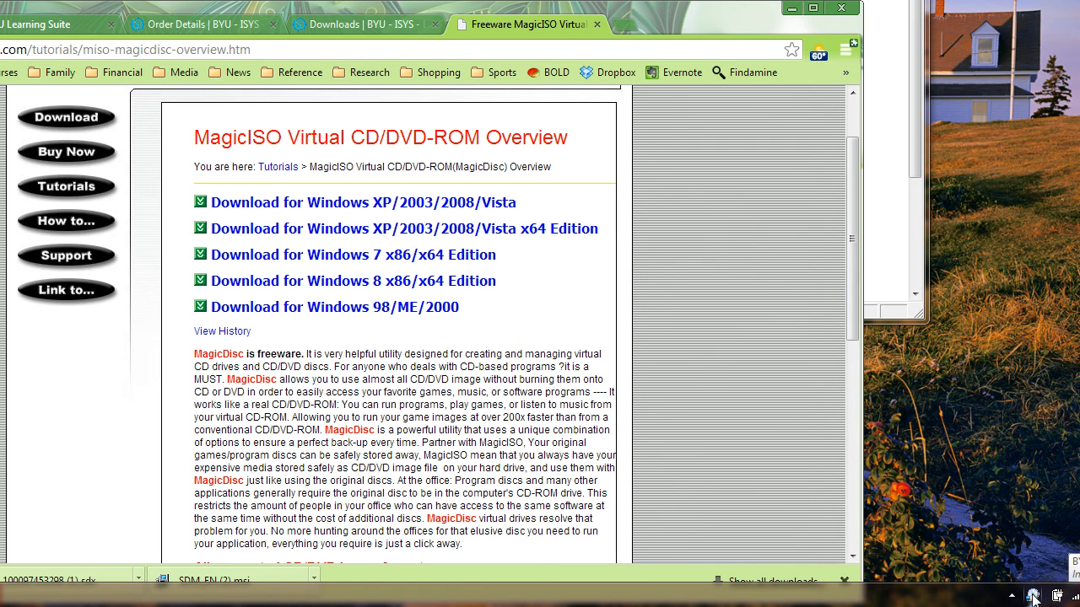
# - Unmount the Visio Professional 2013 image from virtual drive G: via the MagicDisc tray menu
pyautogui.rightClick(1034, 598)
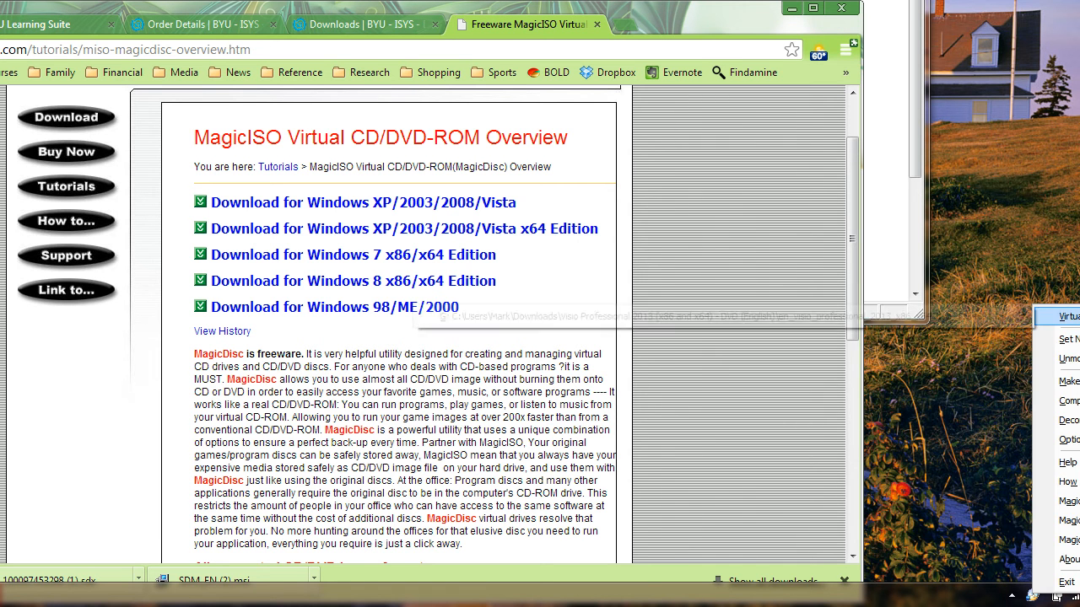
pyautogui.moveTo(1054, 317)
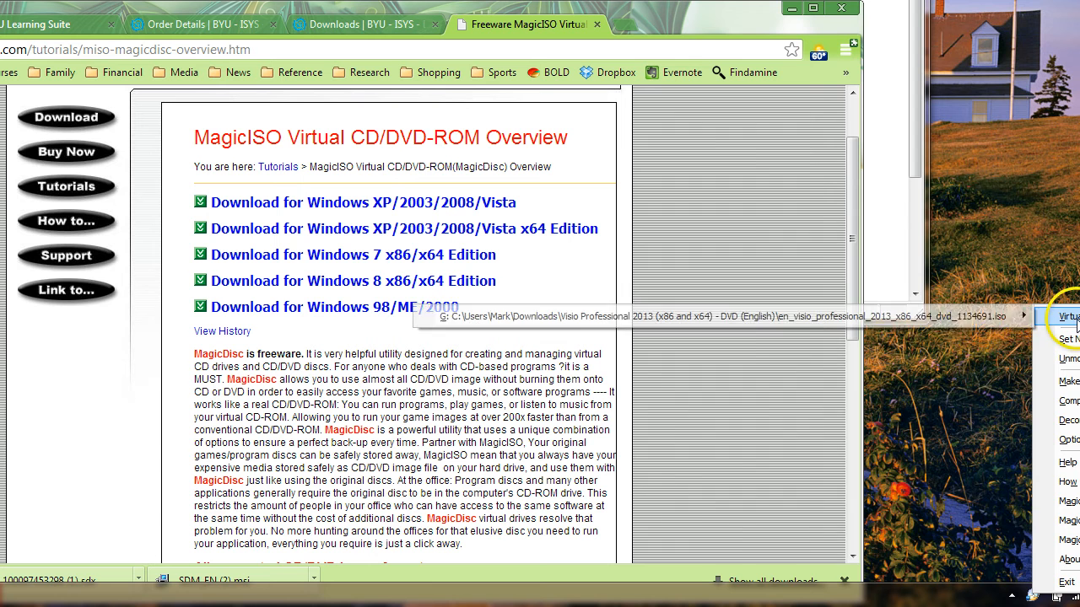
pyautogui.moveTo(1004, 318)
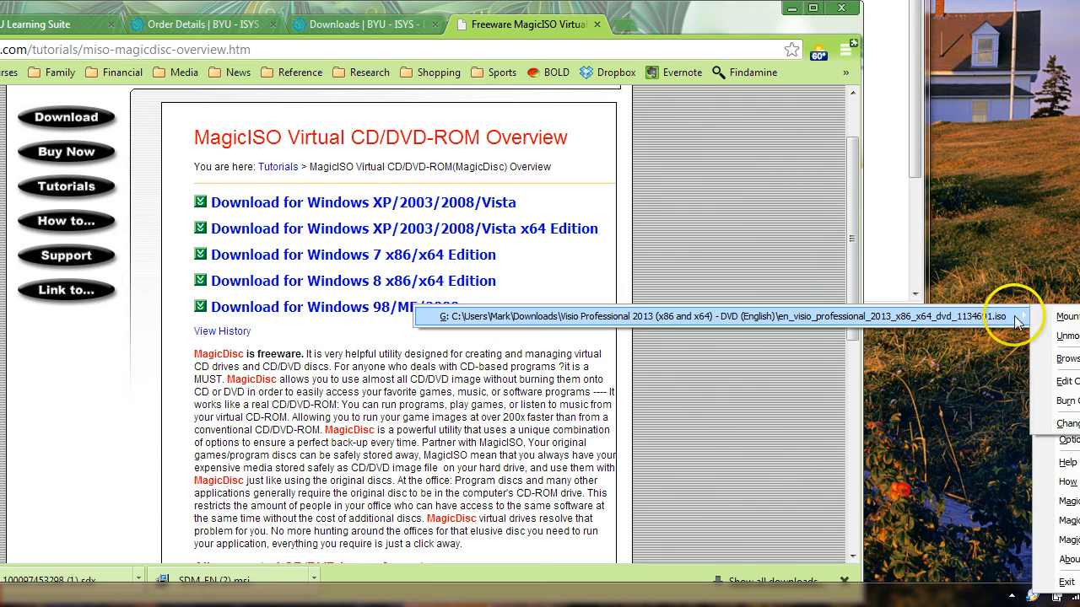
pyautogui.click(1061, 336)
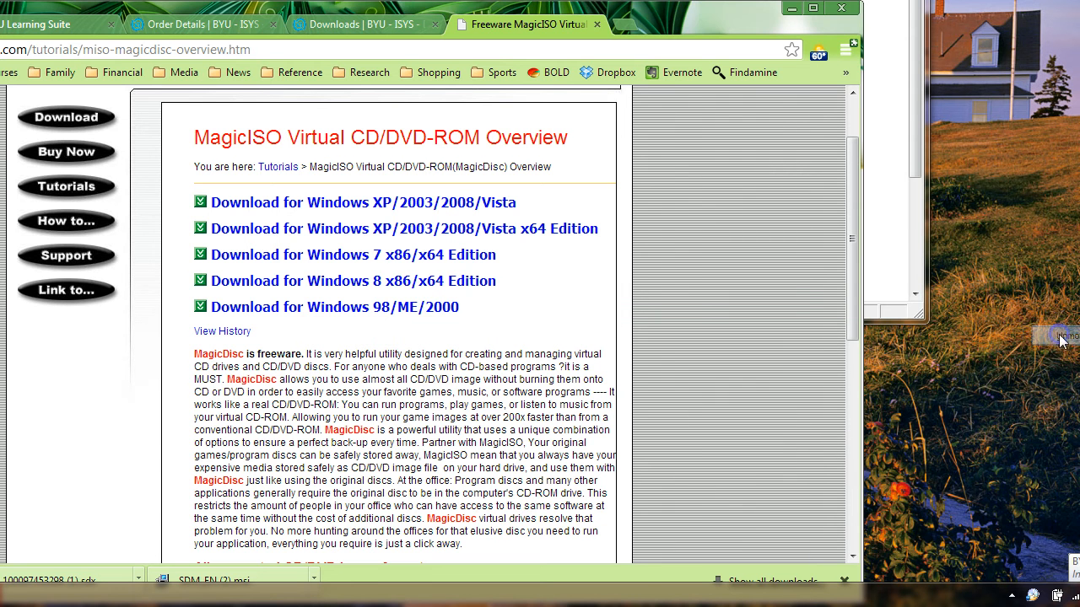
# - Choose Mount on the now-empty G: drive to pick a new disc image
pyautogui.rightClick(1034, 595)
pyautogui.moveTo(1058, 312)
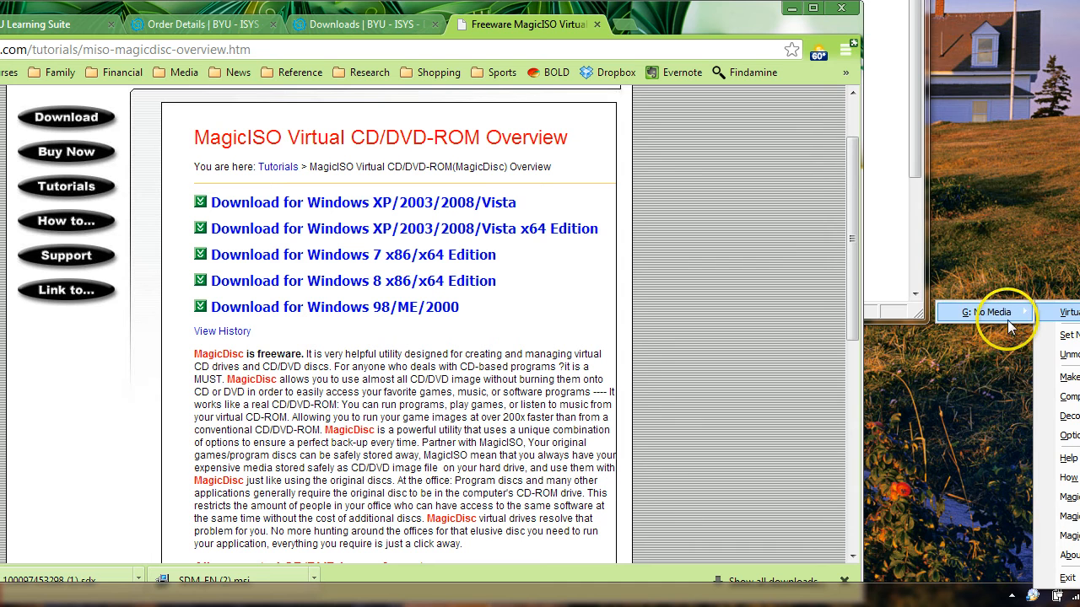
pyautogui.moveTo(1000, 316)
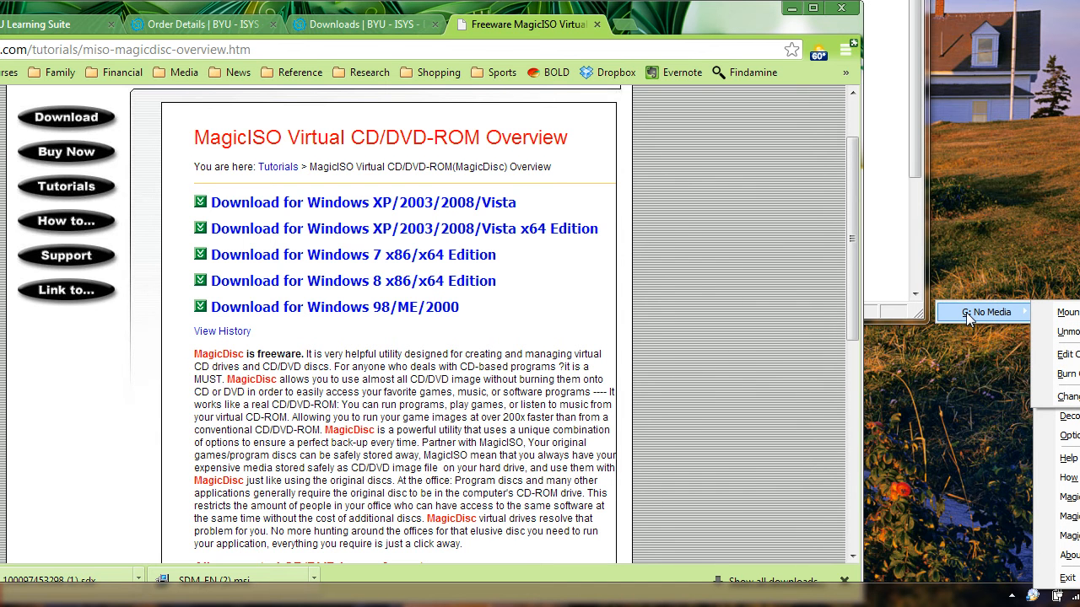
pyautogui.click(1064, 314)
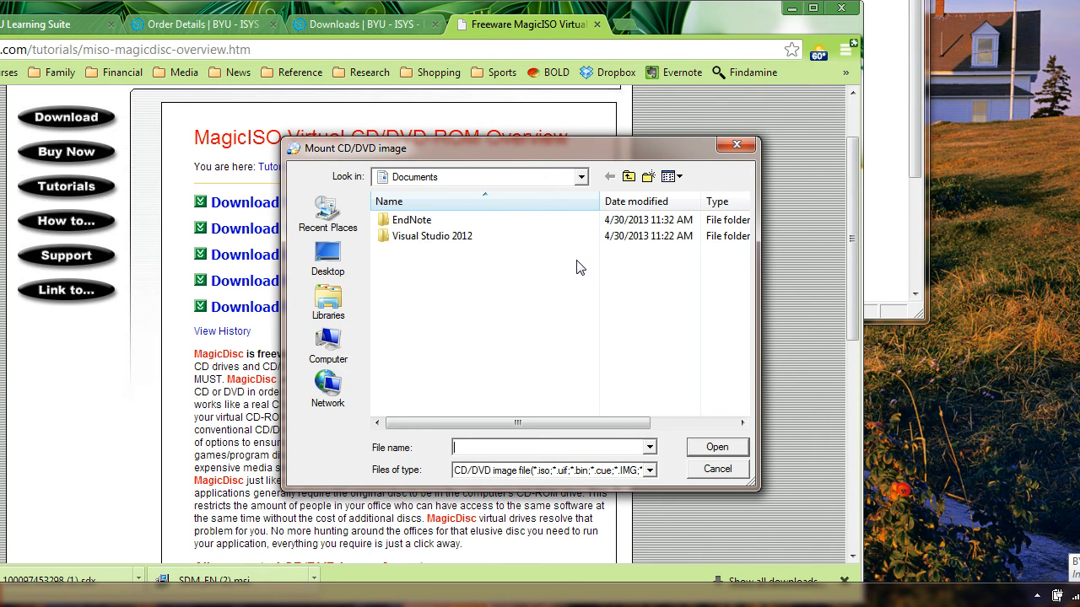
# - Mount the SQL Server 2012 Enterprise ISO from Downloads > SQL Server 2012 folder on G:
pyautogui.click(318, 264)
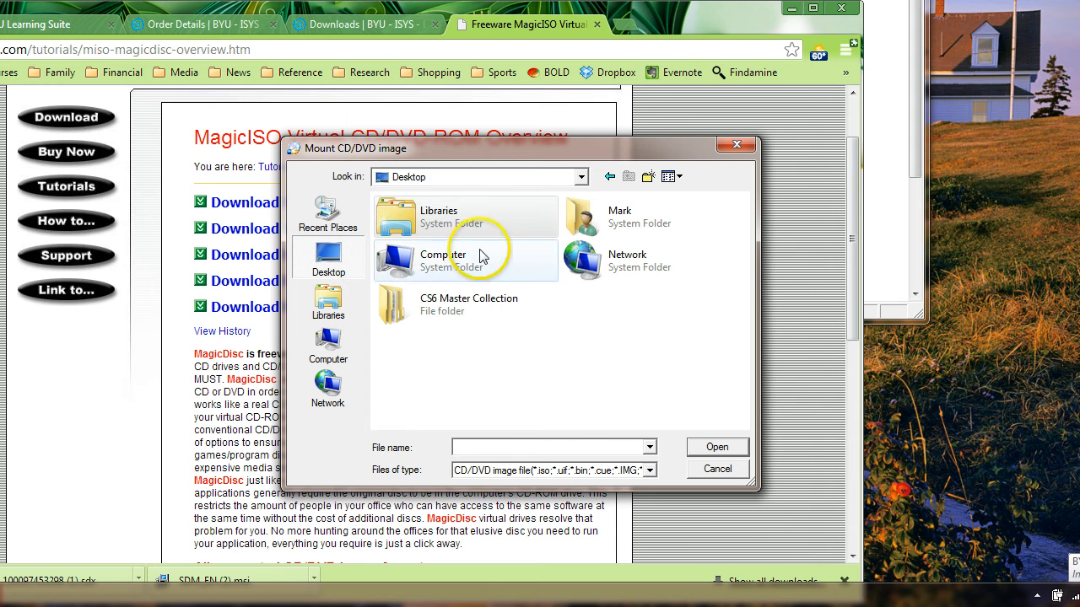
pyautogui.doubleClick(621, 218)
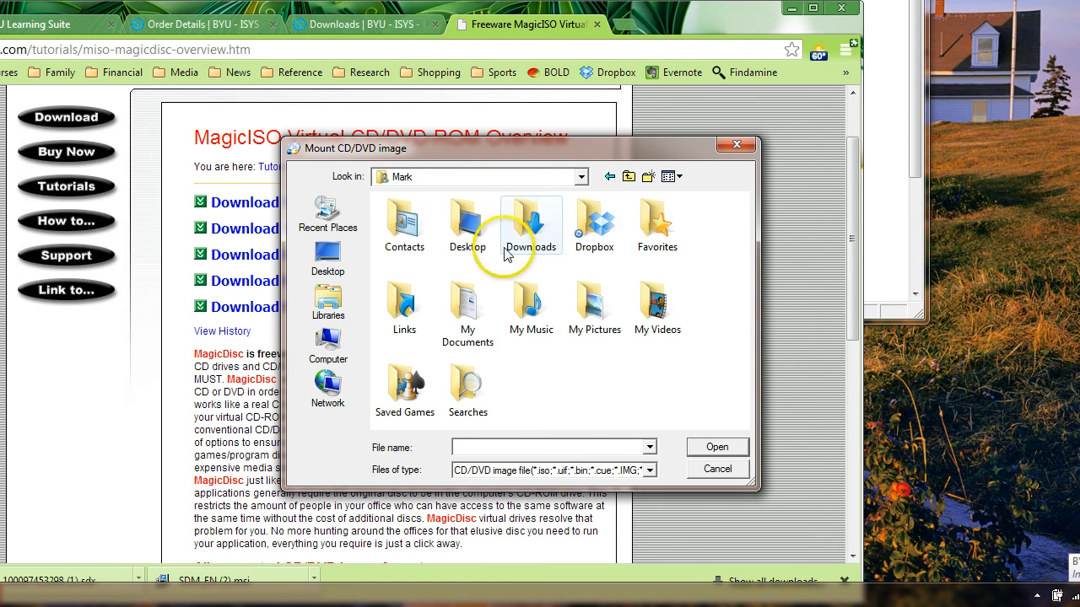
pyautogui.doubleClick(460, 242)
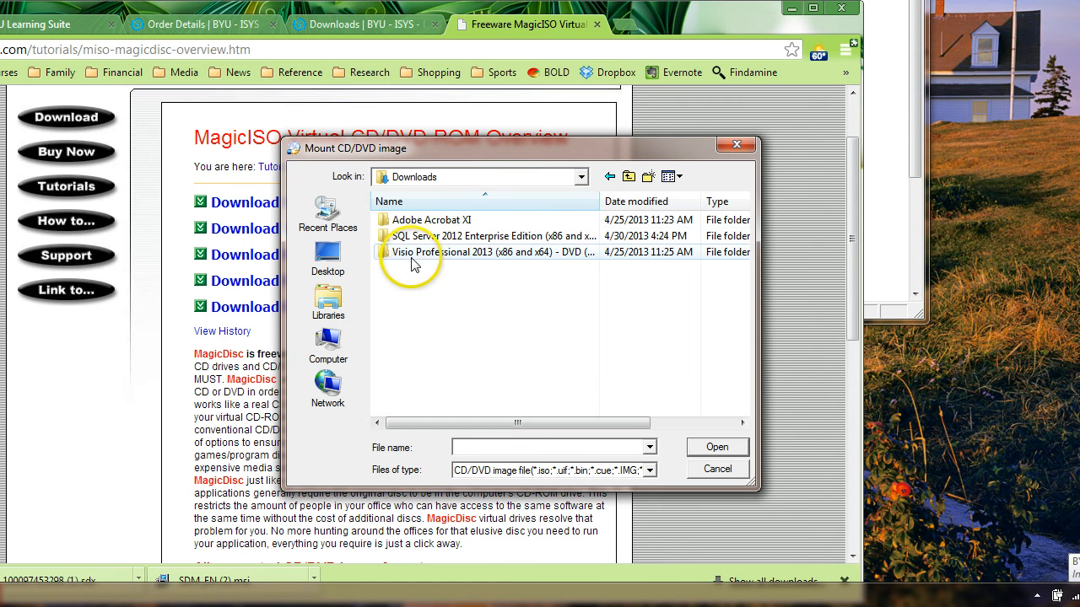
pyautogui.click(427, 237)
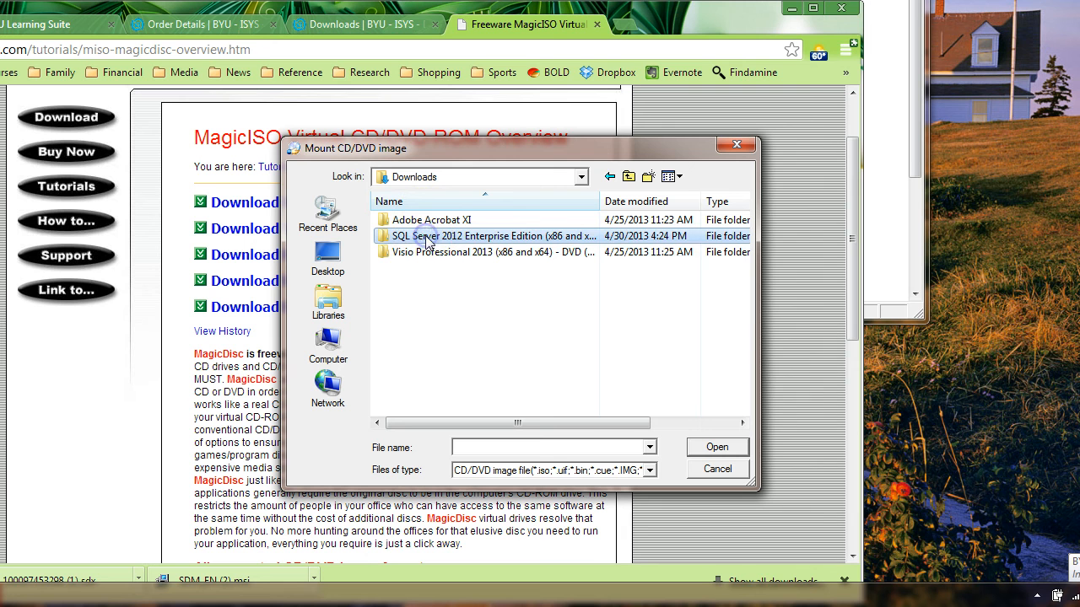
pyautogui.doubleClick(382, 241)
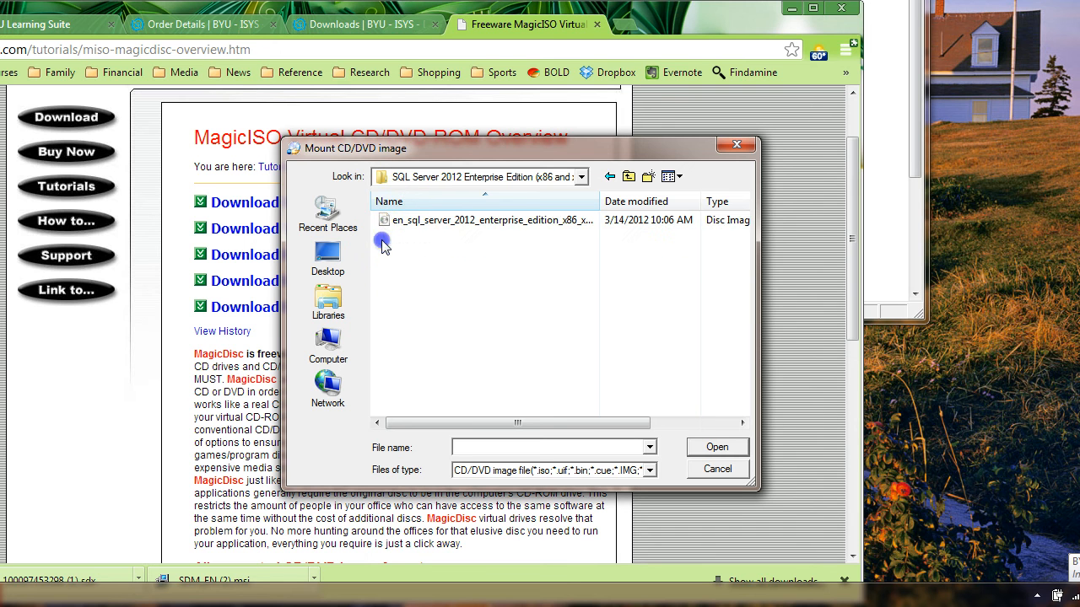
pyautogui.doubleClick(497, 221)
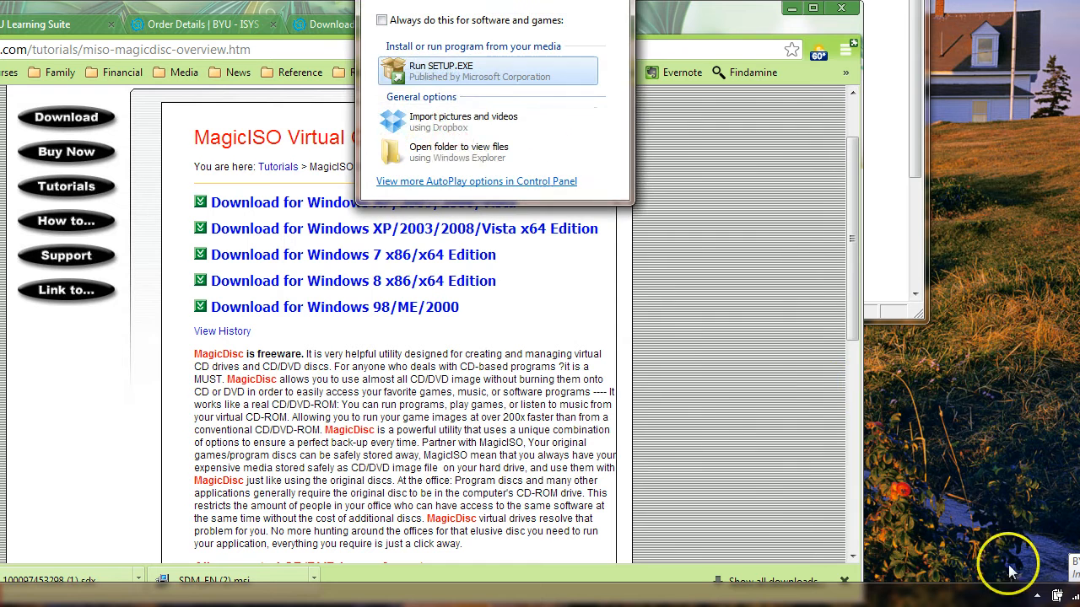
# - Bring the AutoPlay window into view and select Run SETUP.EXE
pyautogui.moveTo(459, 5); pyautogui.dragTo(421, 181)
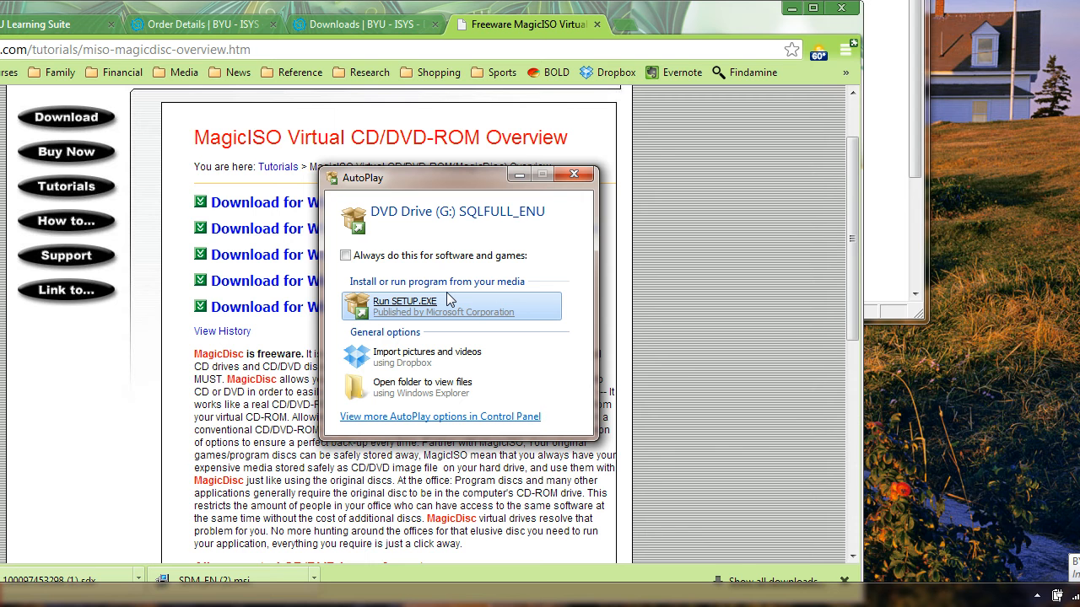
pyautogui.click(401, 302)
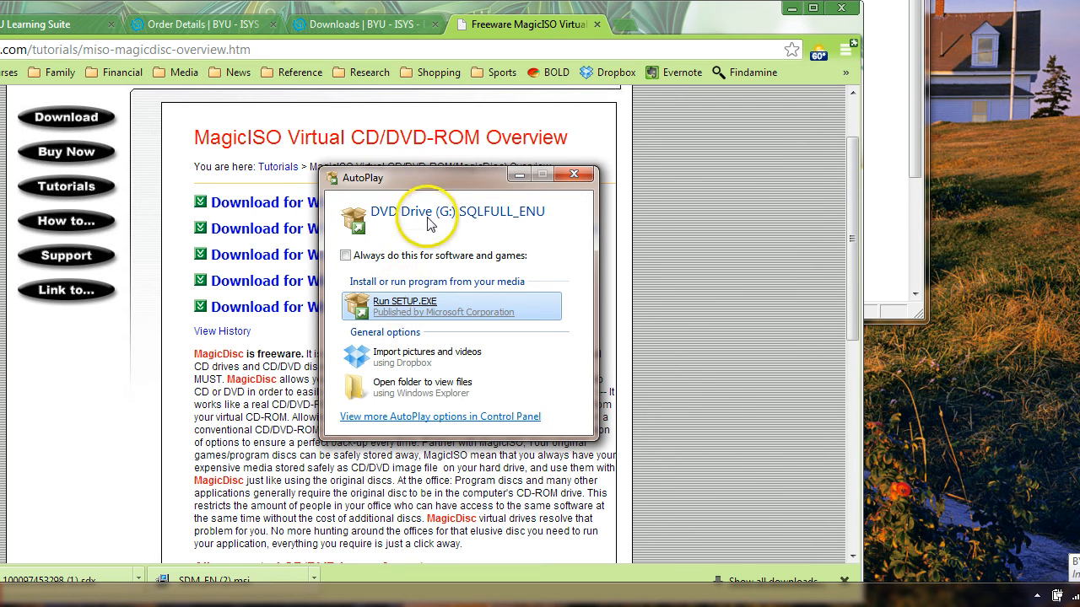
pyautogui.moveTo(437, 177); pyautogui.dragTo(462, 173)
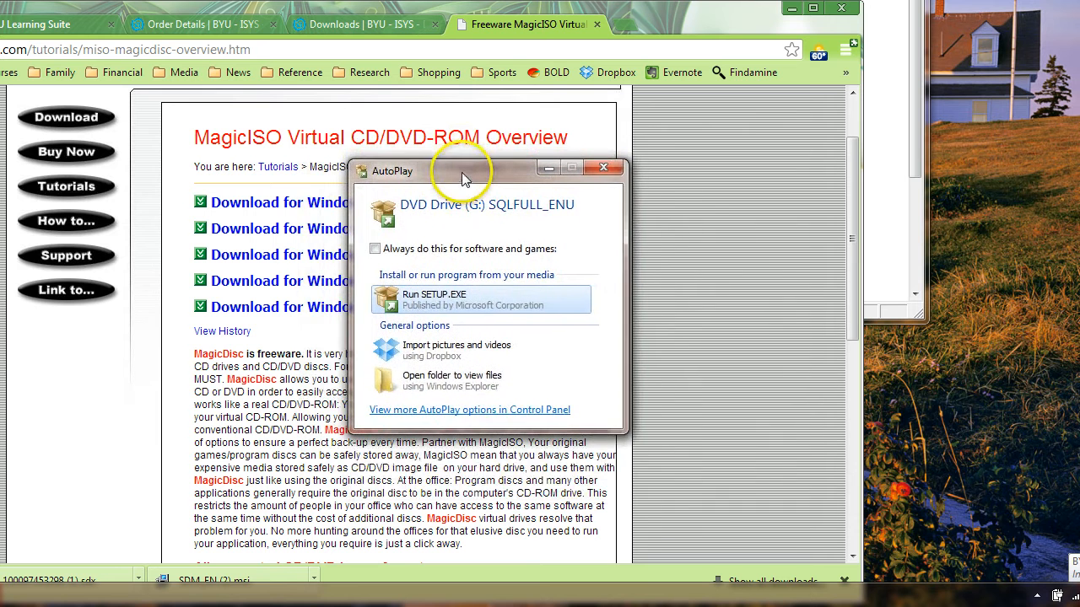
# - Browse the mounted G: SQL Server disc's files in Explorer via the MagicDisc tray menu
pyautogui.click(1037, 594)
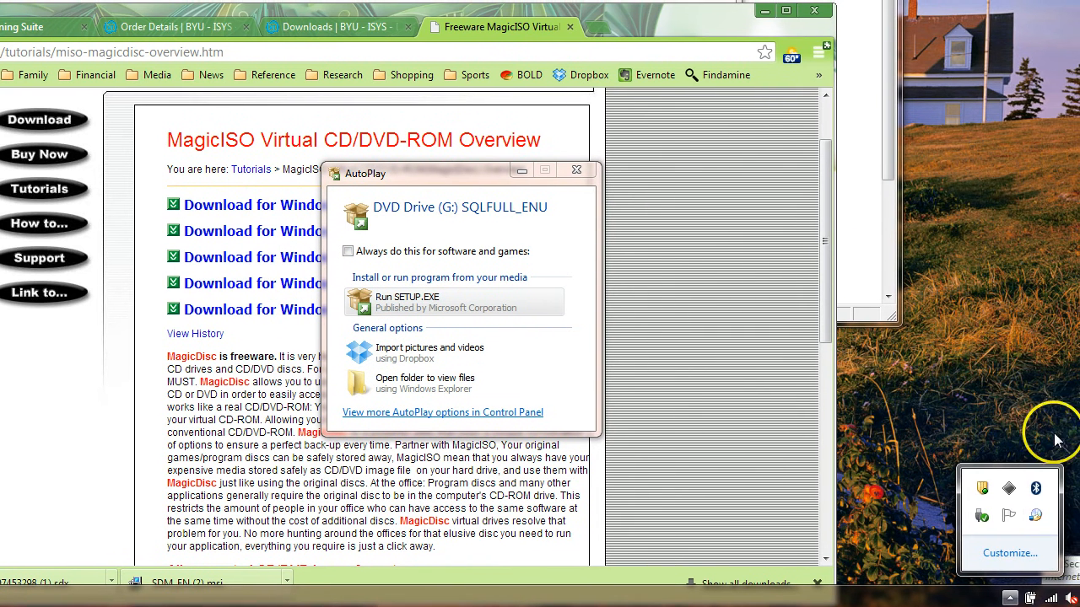
pyautogui.click(884, 407)
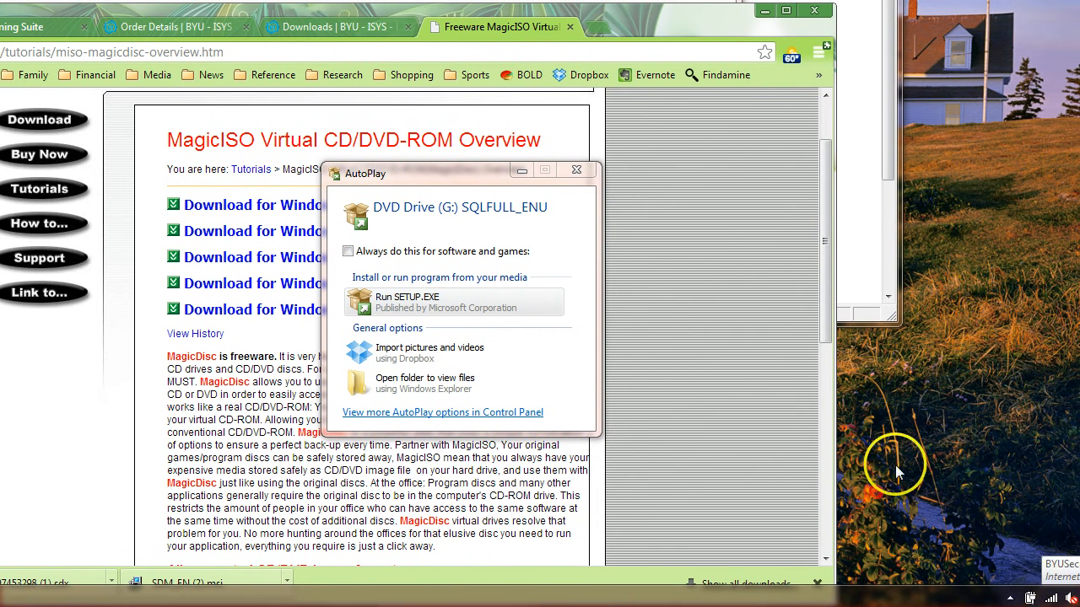
pyautogui.click(1009, 598)
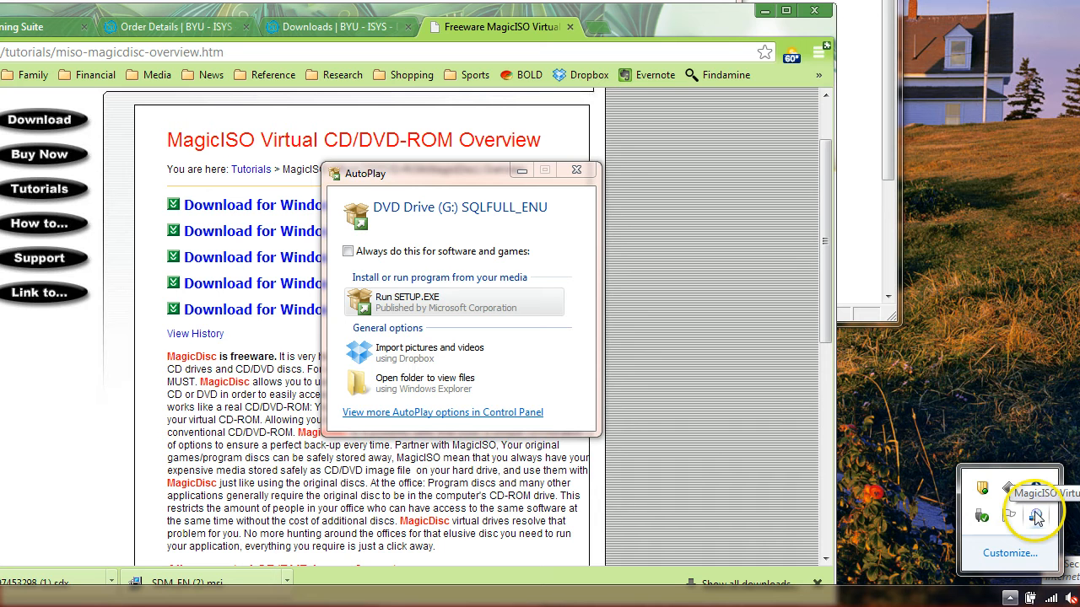
pyautogui.rightClick(1036, 517)
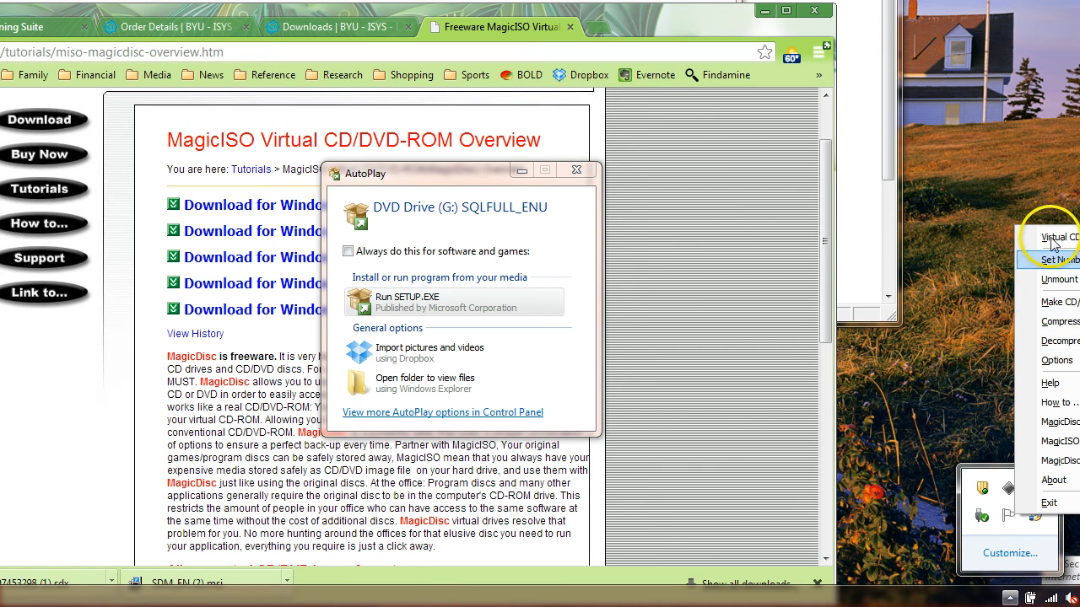
pyautogui.moveTo(1053, 241)
pyautogui.moveTo(971, 241)
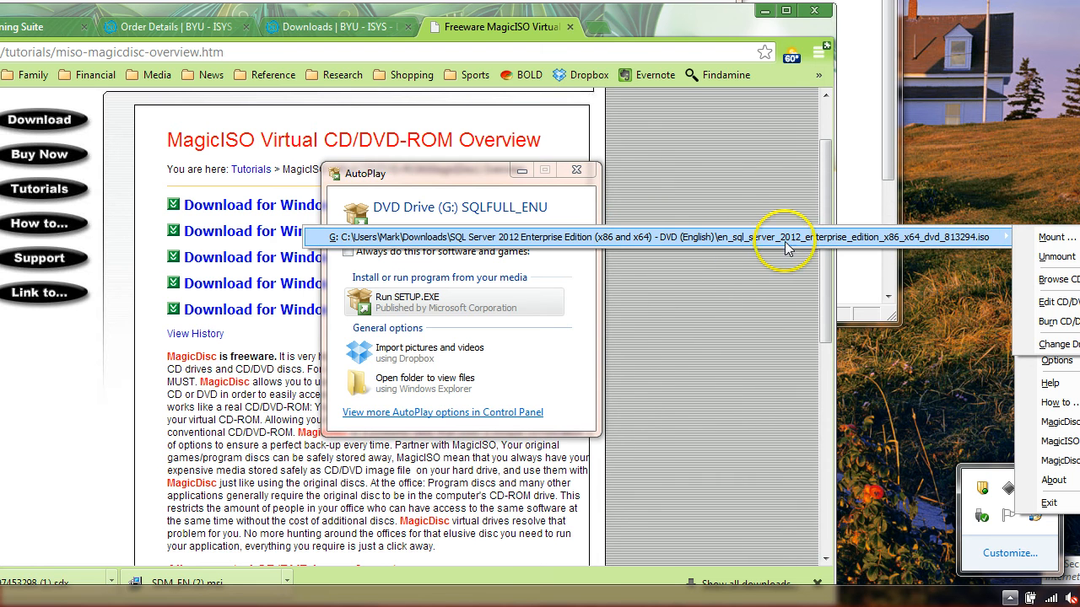
pyautogui.click(1054, 279)
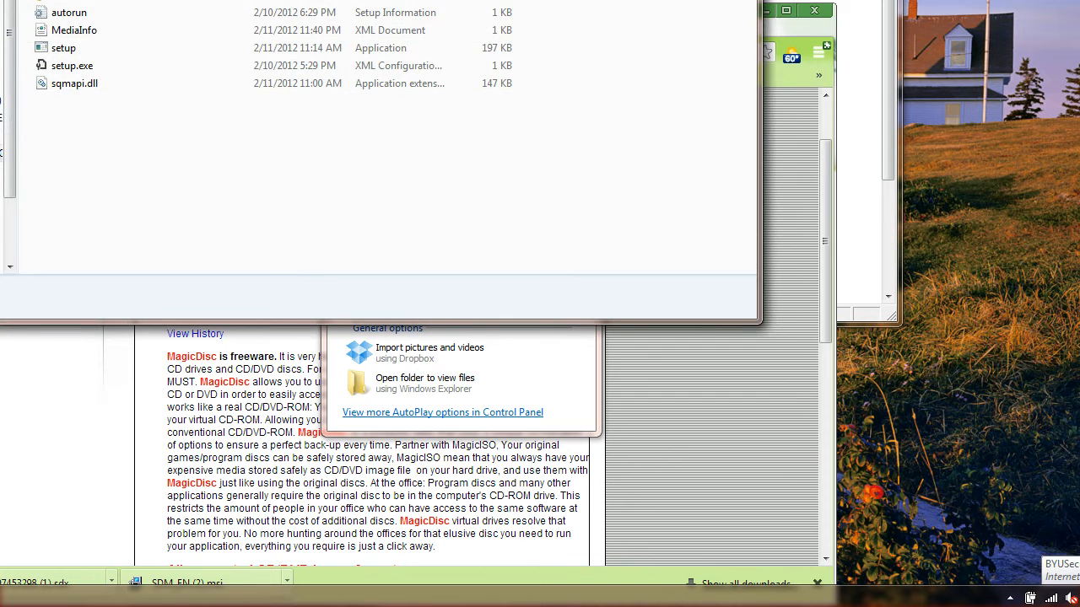
pyautogui.moveTo(507, 2); pyautogui.dragTo(535, 44)
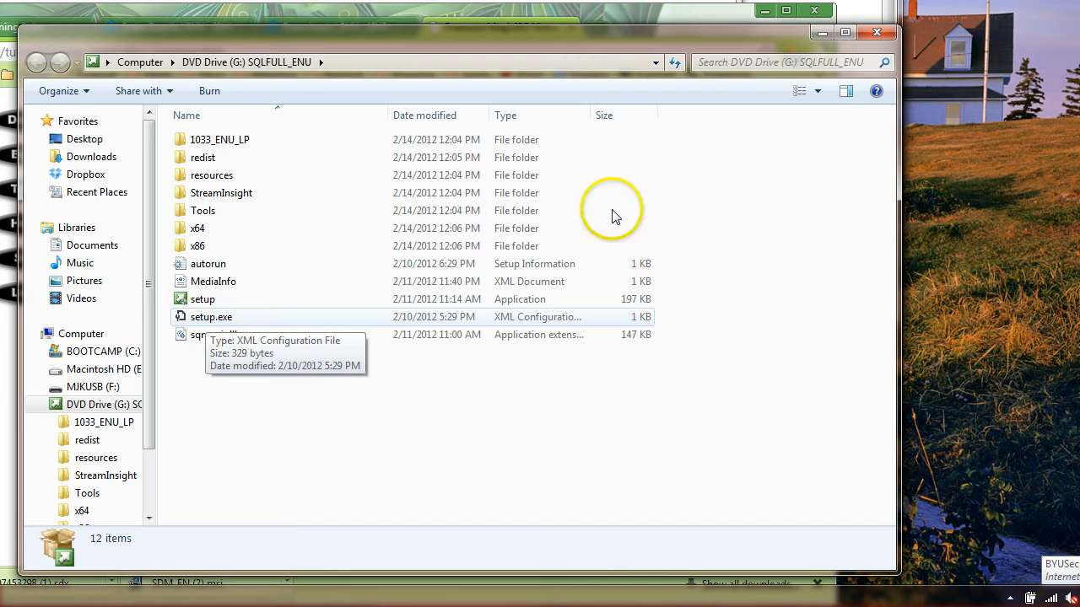
# - Close the disc's Explorer window and run SETUP.EXE from AutoPlay
pyautogui.click(873, 37)
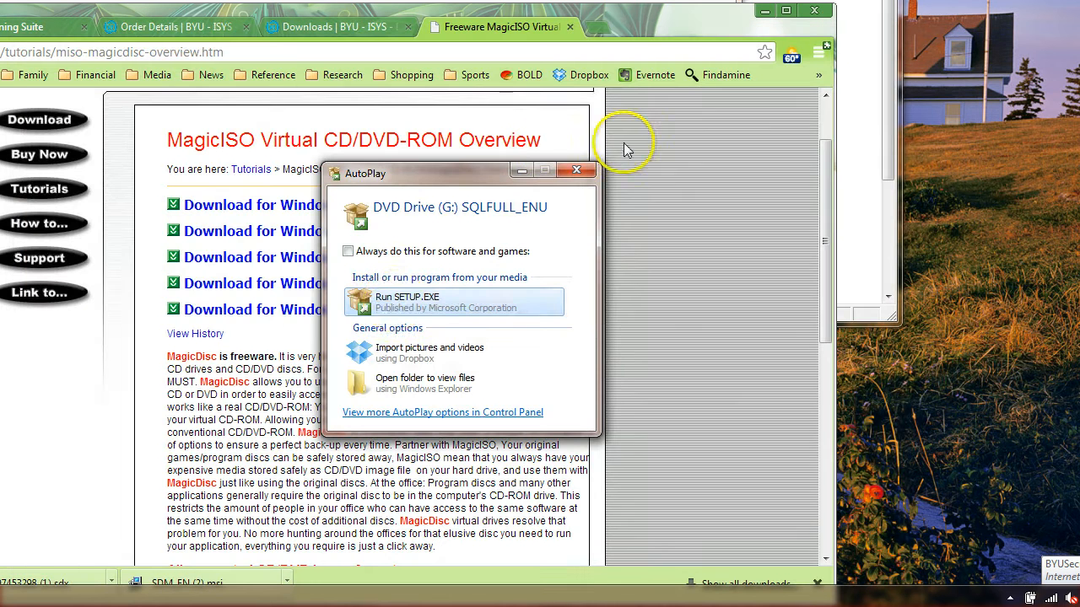
pyautogui.click(403, 303)
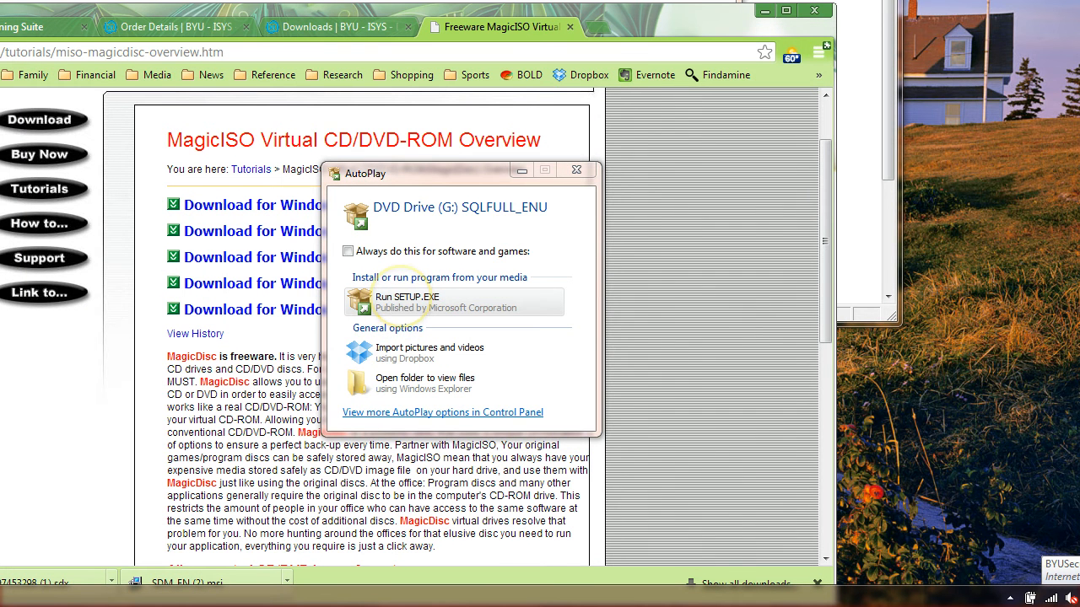
pyautogui.click(535, 329)
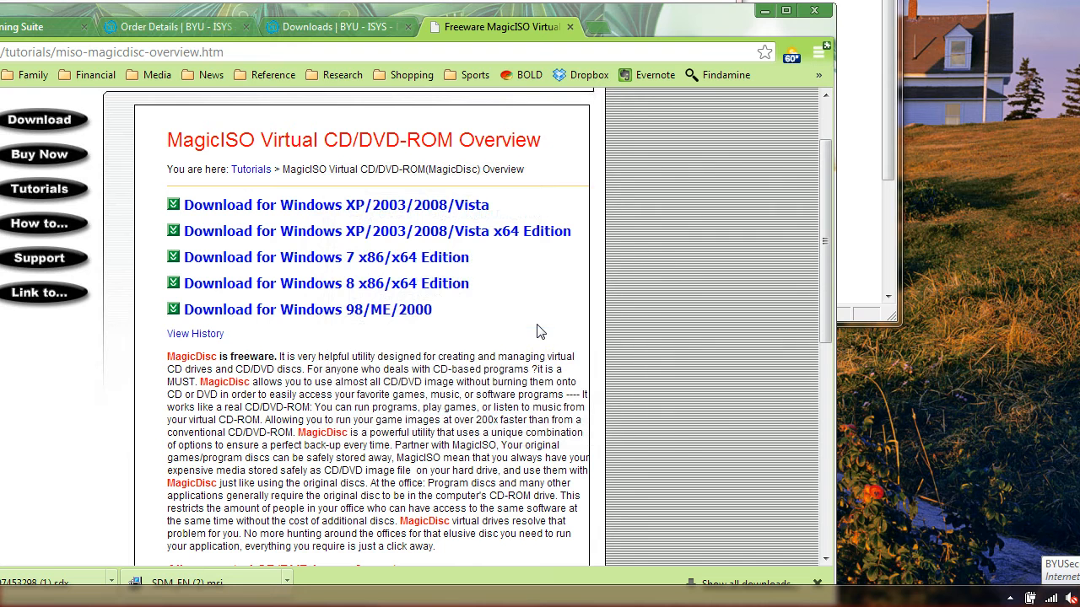
# - Arrange the windows and show the Installation page of SQL Server Installation Center
pyautogui.moveTo(707, 21); pyautogui.dragTo(941, 17)
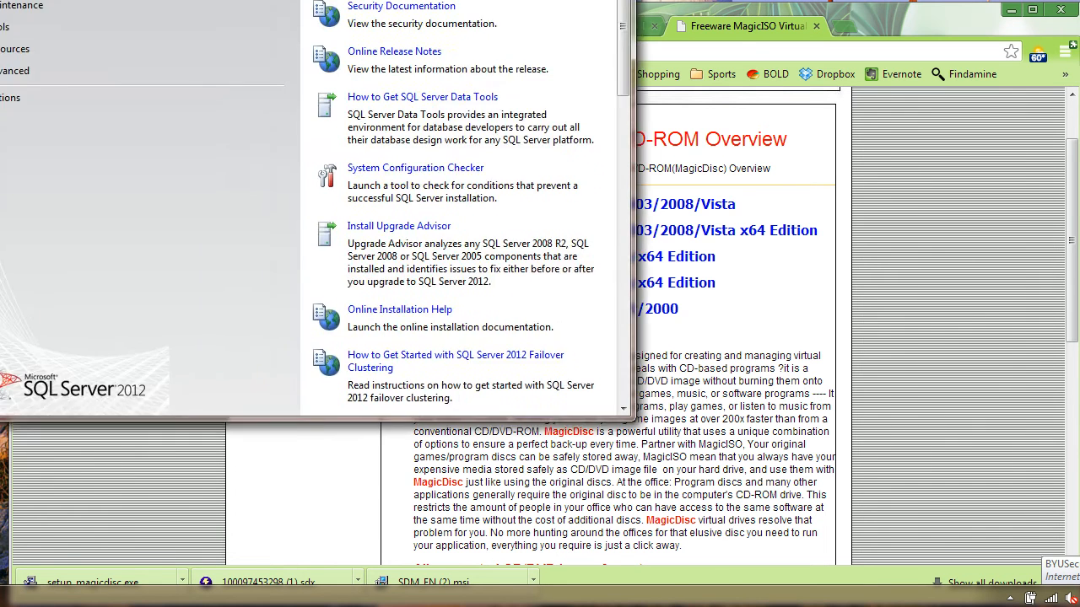
pyautogui.moveTo(226, 4); pyautogui.dragTo(373, 33)
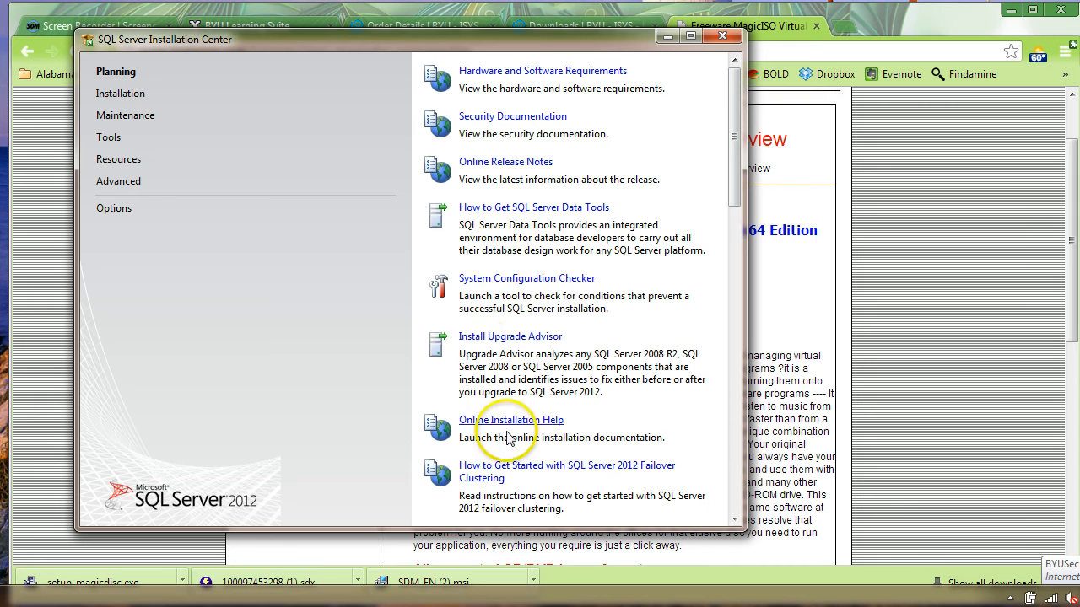
pyautogui.scroll(-2, 519, 76)
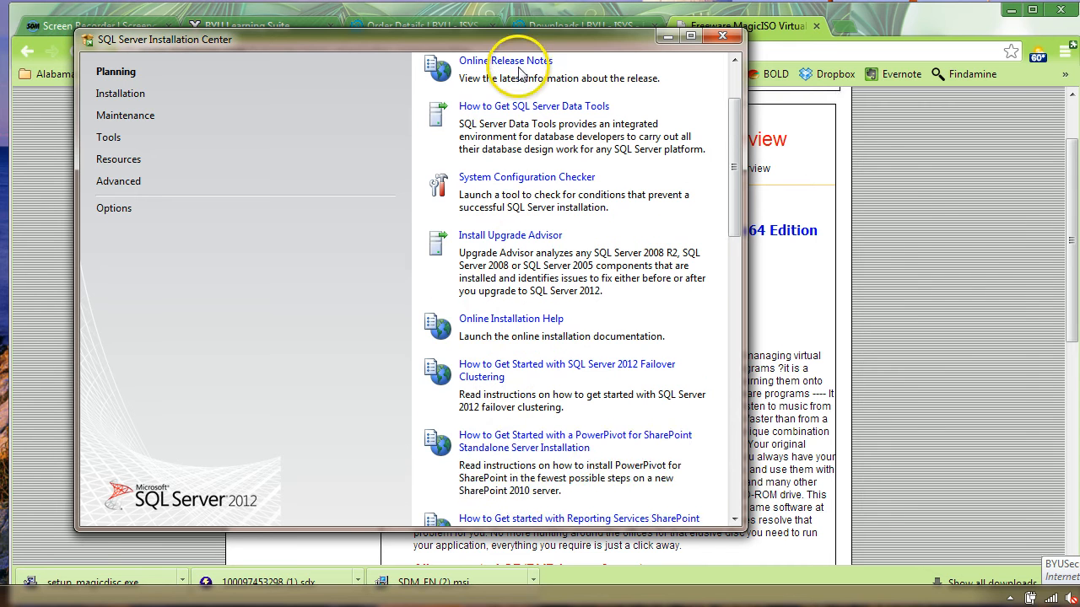
pyautogui.scroll(2, 532, 114)
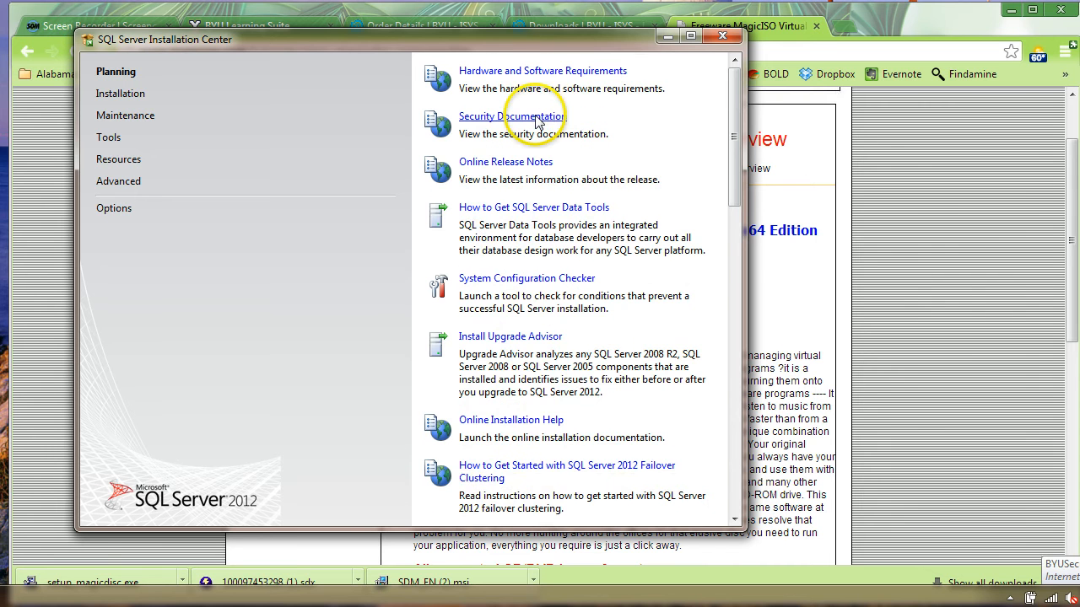
pyautogui.click(121, 93)
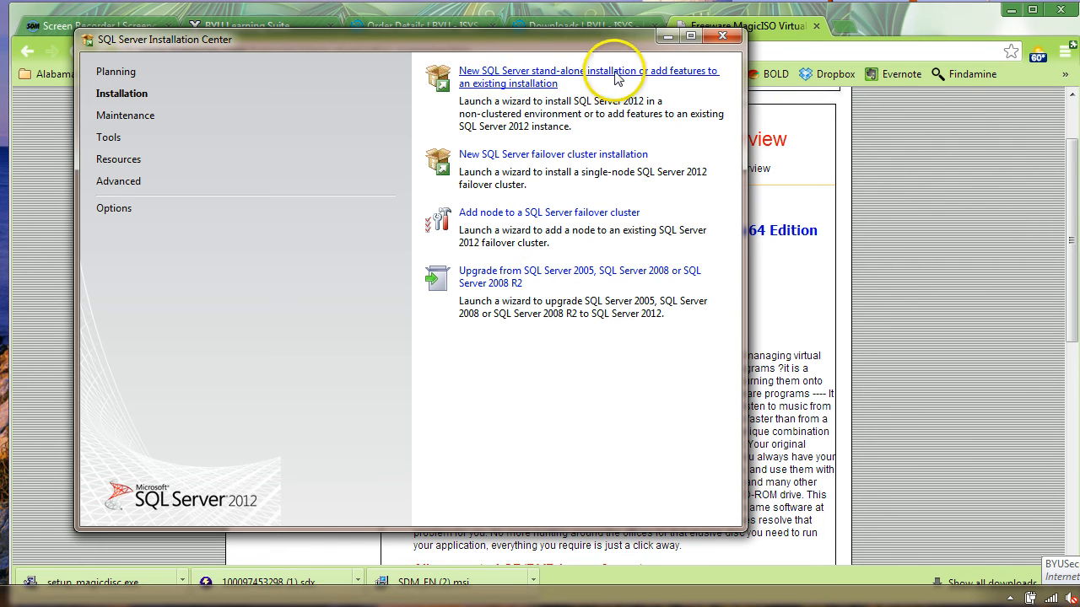
# - Start a new stand-alone installation, review the 8 passed support rules, and continue to Product Key
pyautogui.click(528, 89)
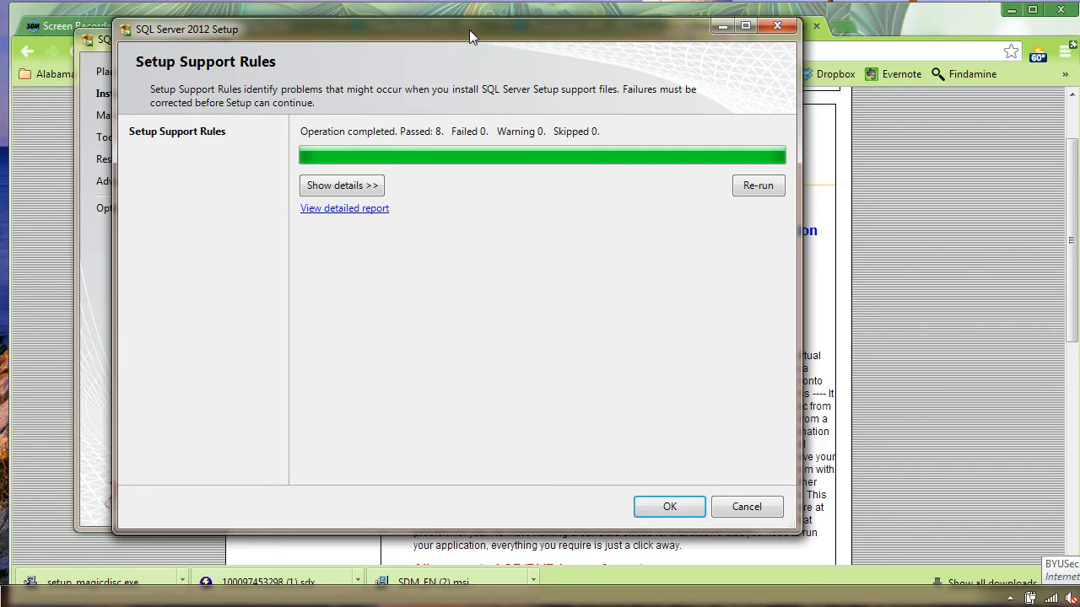
pyautogui.click(367, 189)
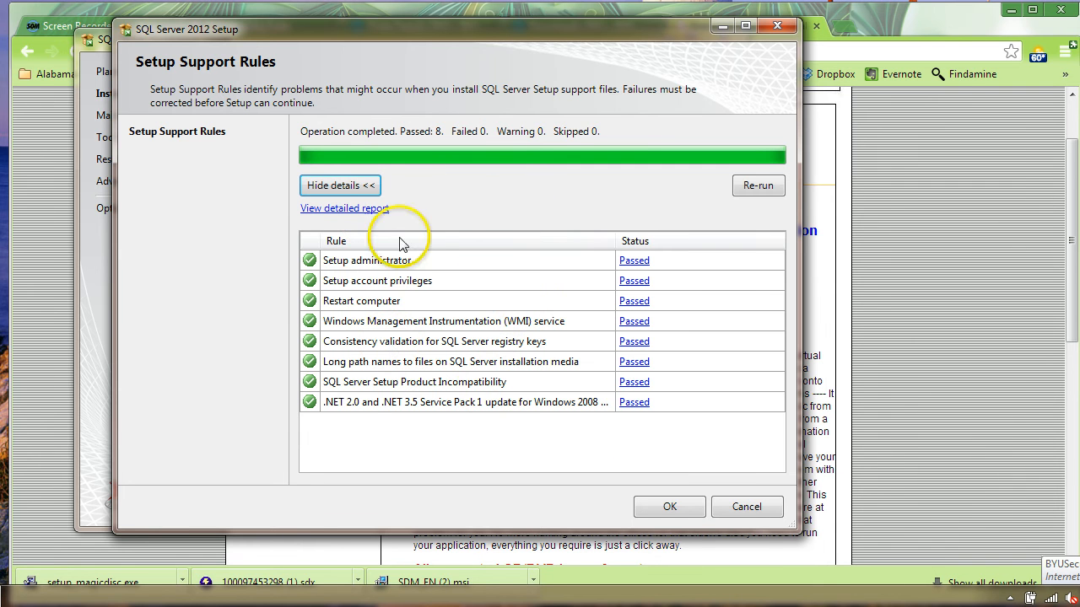
pyautogui.click(649, 512)
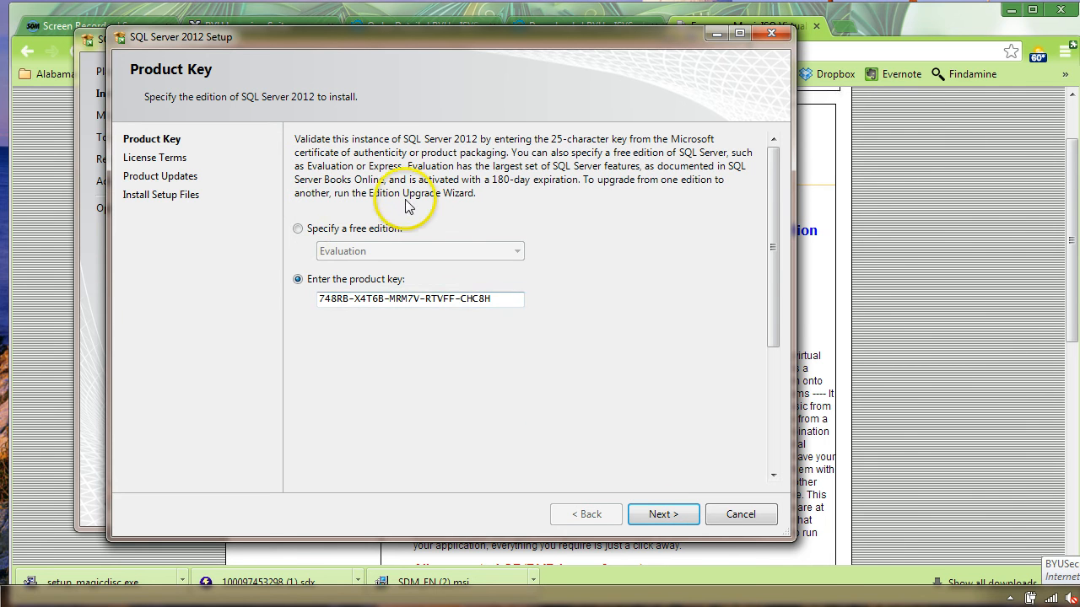
# - Accept the license terms, keep the 26 MB product update, and begin installing setup files
pyautogui.click(660, 516)
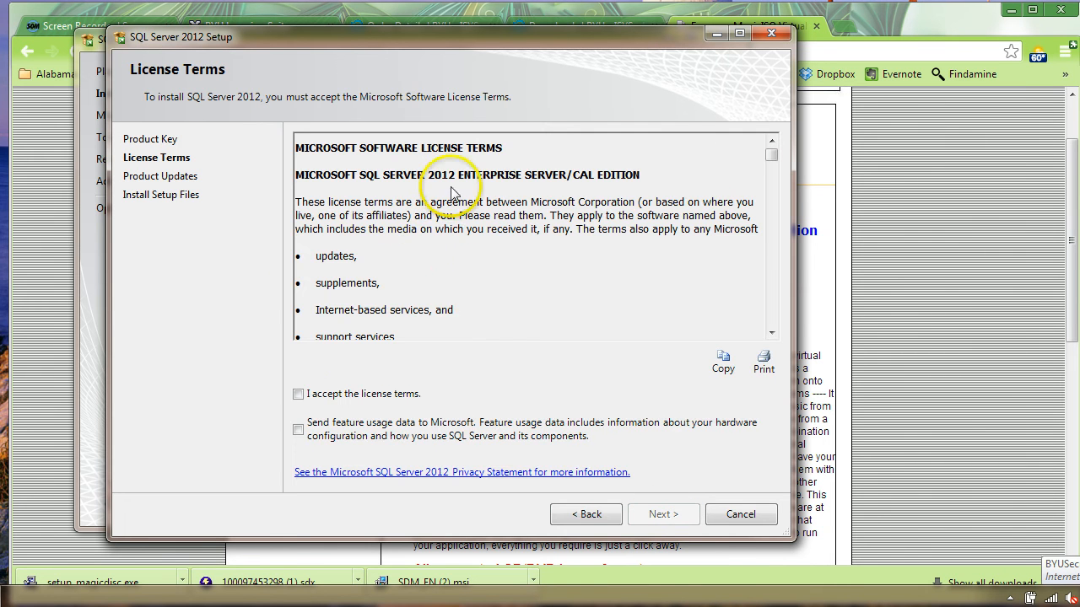
pyautogui.click(297, 396)
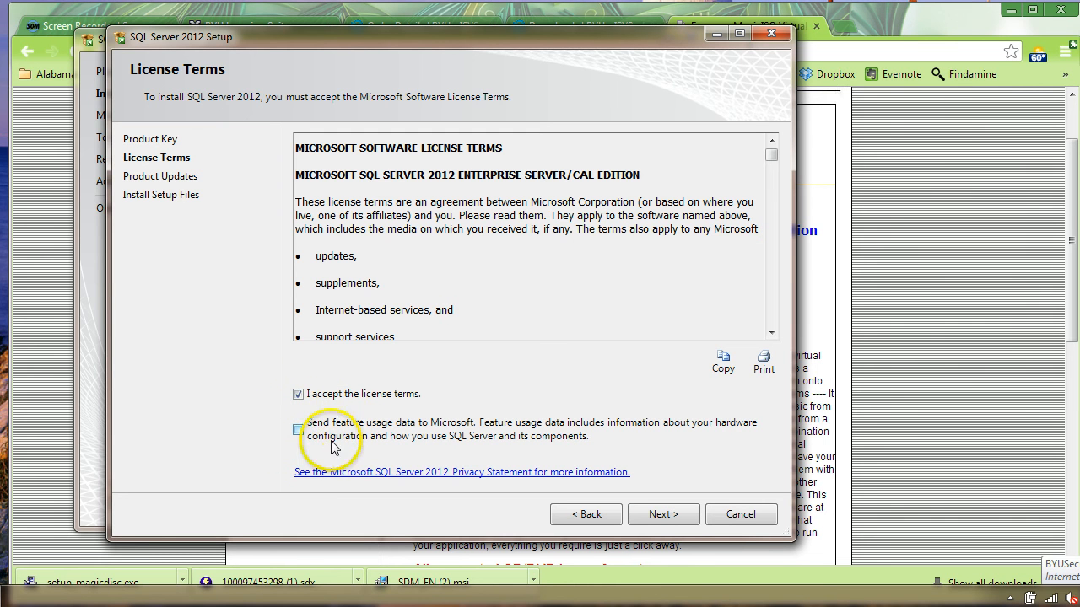
pyautogui.click(657, 517)
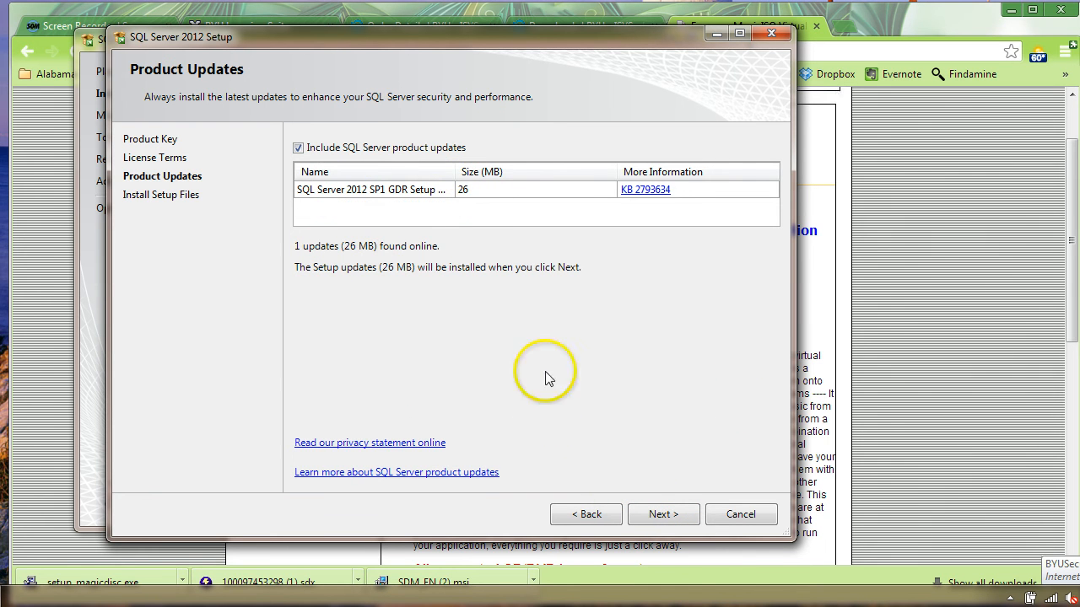
pyautogui.click(659, 515)
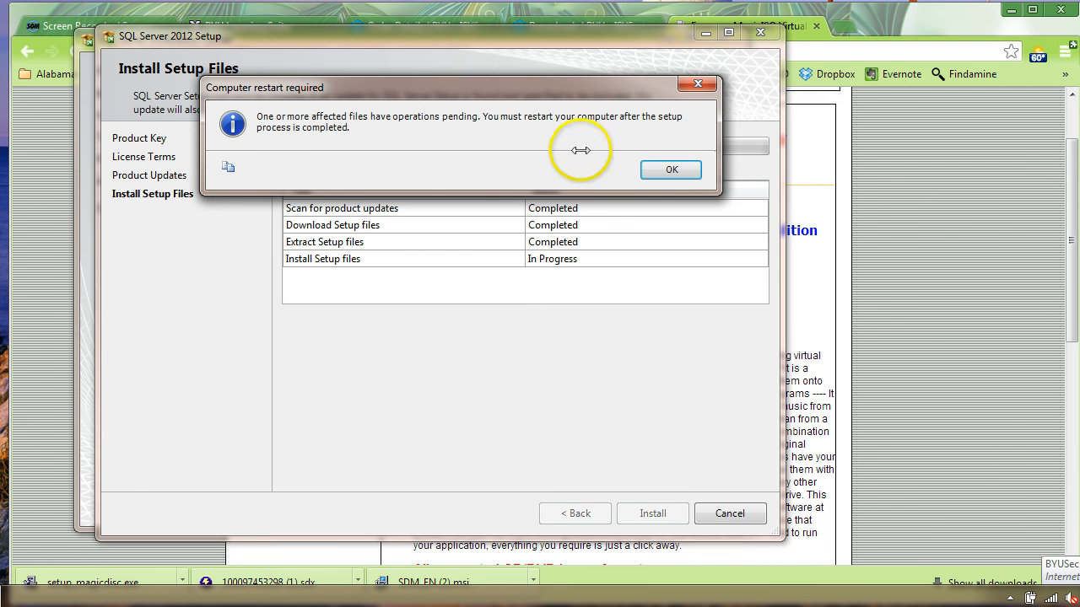
# - Dismiss the restart notice, pass Setup Support Rules, and keep SQL Server Feature Installation as the role
pyautogui.click(671, 169)
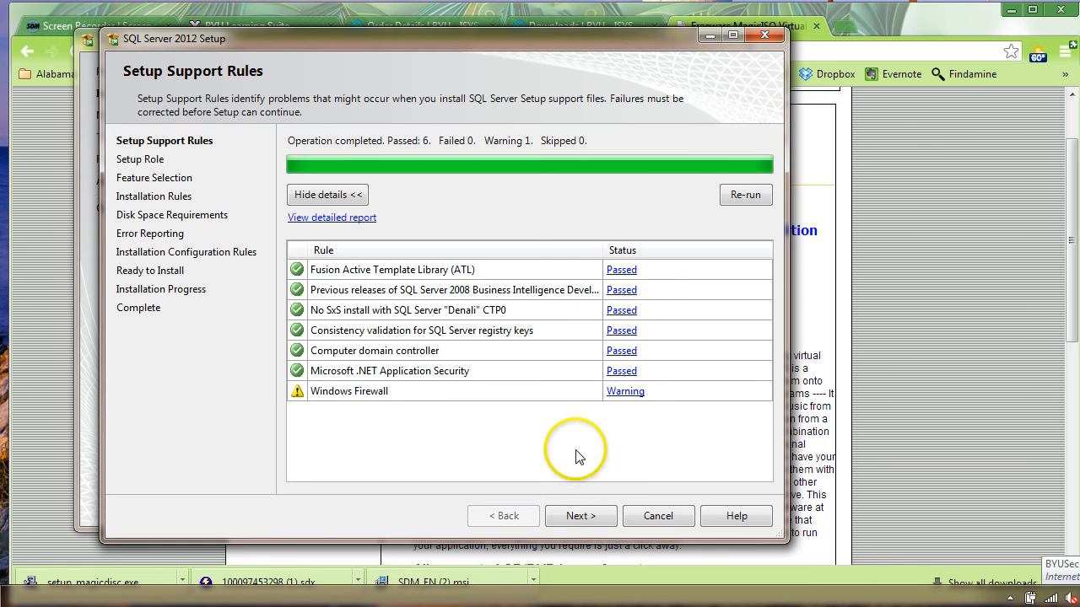
pyautogui.click(566, 515)
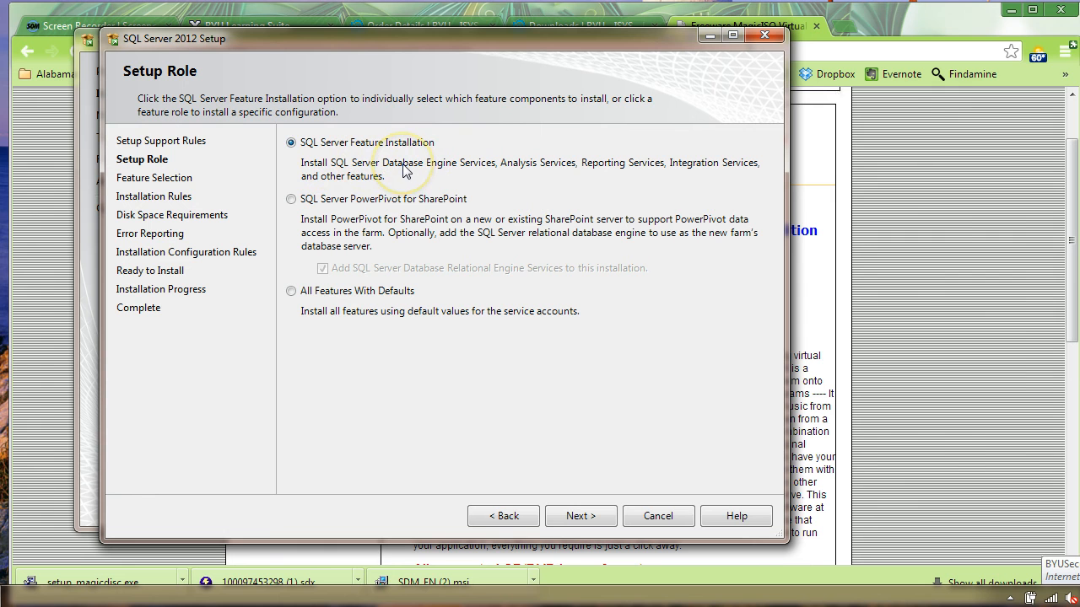
pyautogui.click(581, 516)
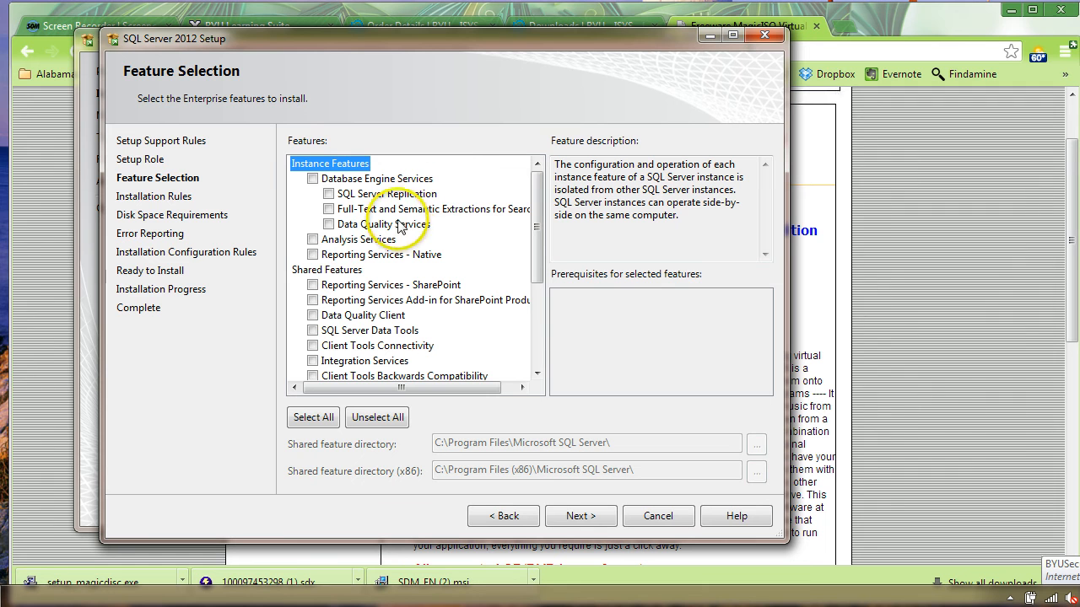
# - Tick instance features: Database Engine, Replication, Full-Text, Data Quality, Analysis and Reporting Services Native
pyautogui.click(313, 180)
pyautogui.click(329, 194)
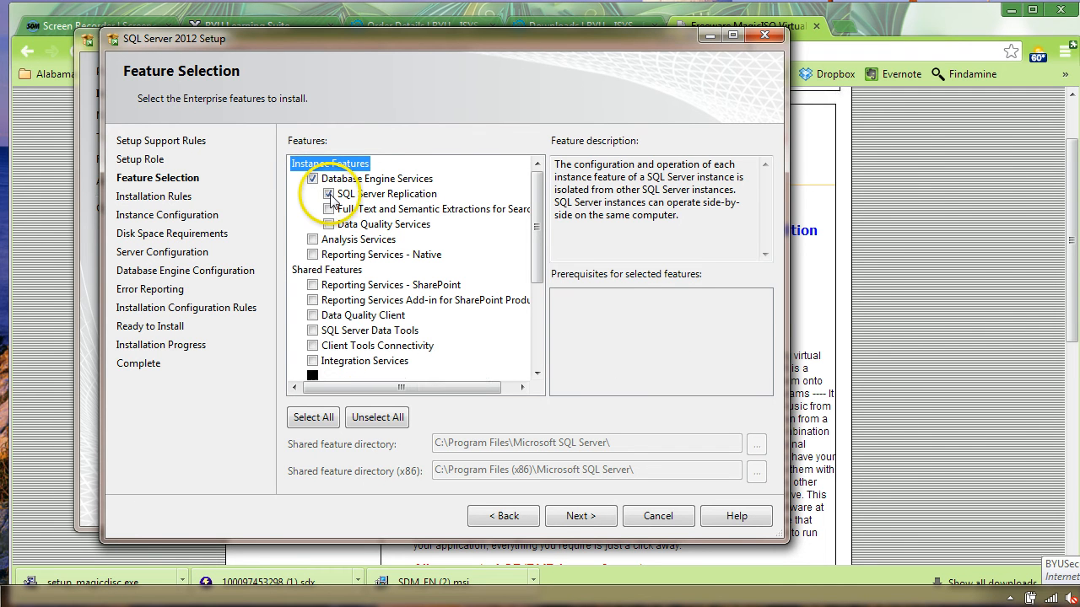
pyautogui.click(328, 209)
pyautogui.click(329, 226)
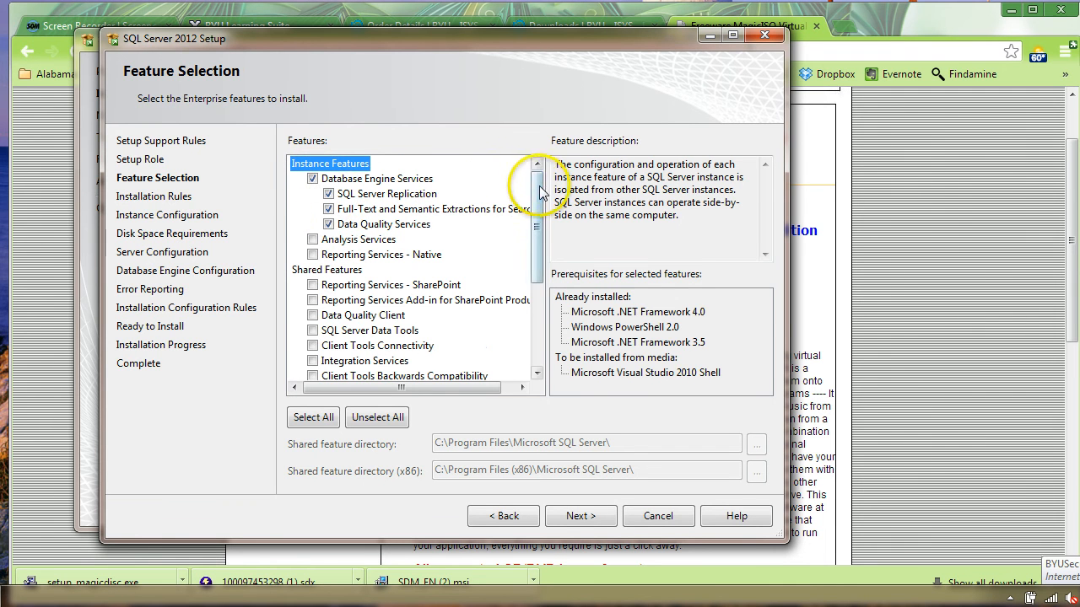
pyautogui.moveTo(535, 173)
pyautogui.mouseDown()
pyautogui.moveTo(541, 209)
pyautogui.moveTo(536, 177)
pyautogui.mouseUp()
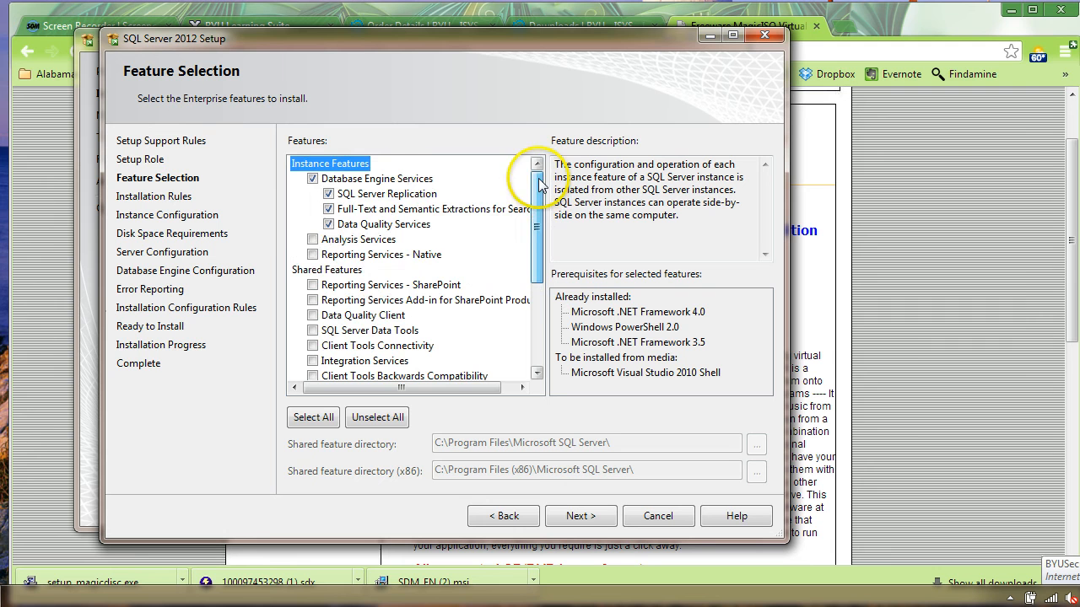
pyautogui.click(312, 240)
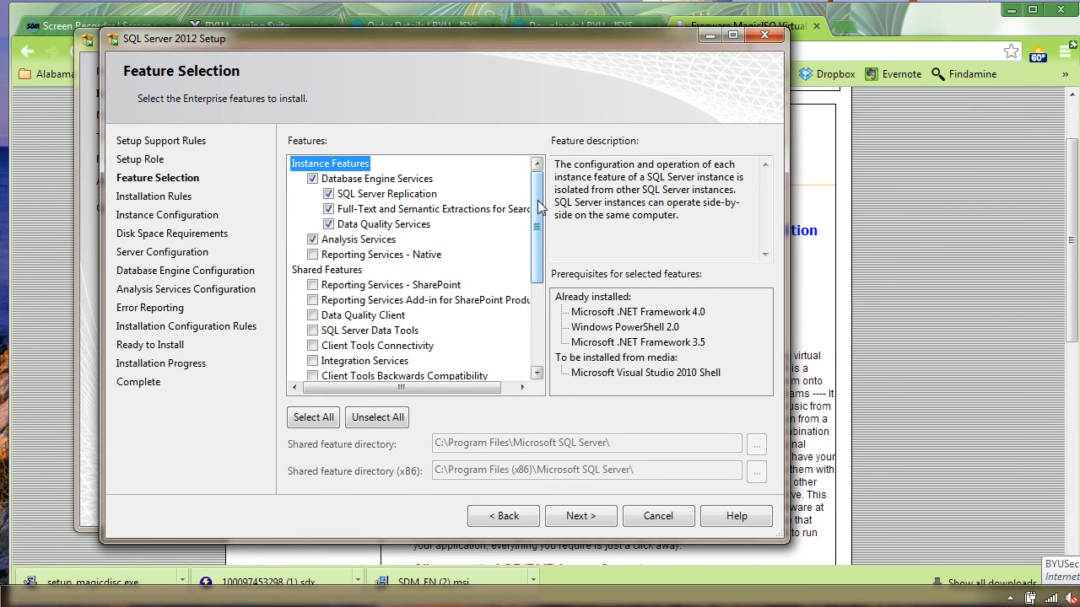
pyautogui.moveTo(539, 213); pyautogui.dragTo(540, 240)
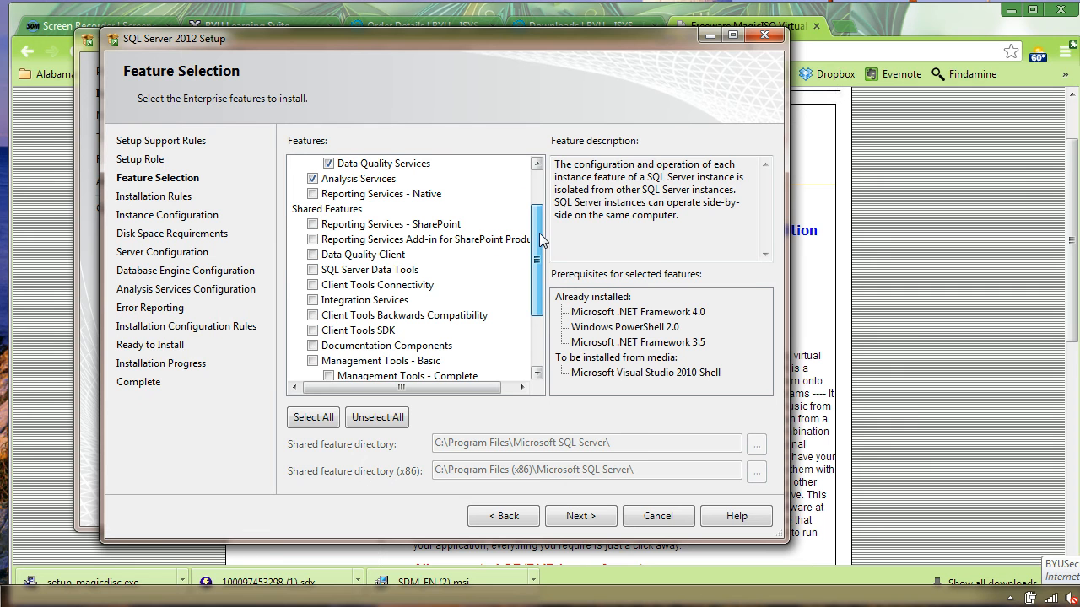
pyautogui.click(312, 194)
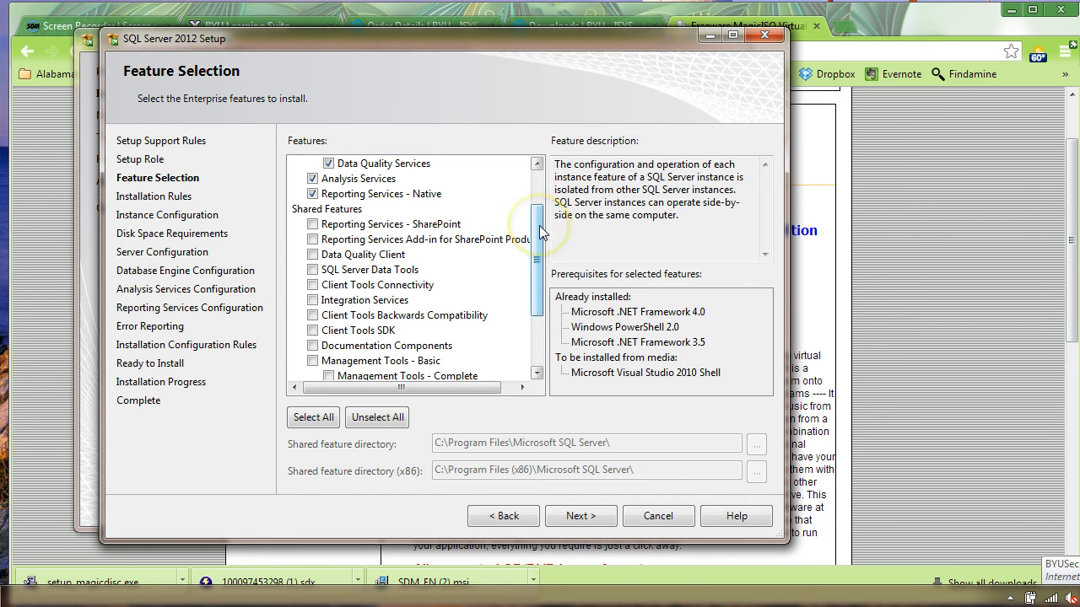
pyautogui.moveTo(540, 233)
pyautogui.mouseDown()
pyautogui.moveTo(541, 270)
pyautogui.moveTo(540, 243)
pyautogui.mouseUp()
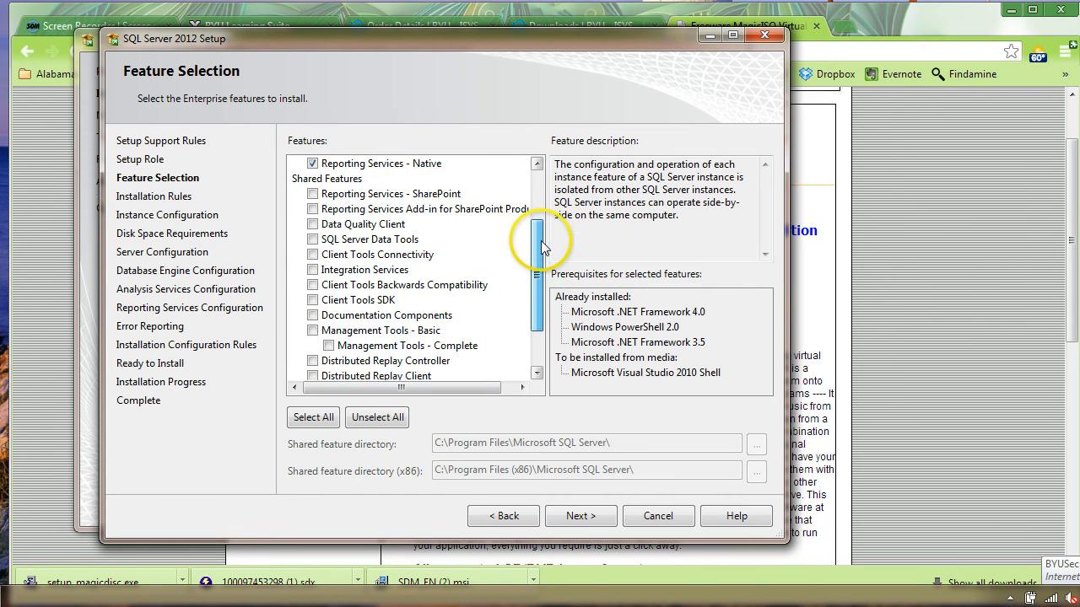
# - Tick every shared feature through Distributed Replay Client and run the Installation Rules check
pyautogui.click(313, 194)
pyautogui.click(312, 209)
pyautogui.click(312, 224)
pyautogui.click(312, 239)
pyautogui.click(312, 255)
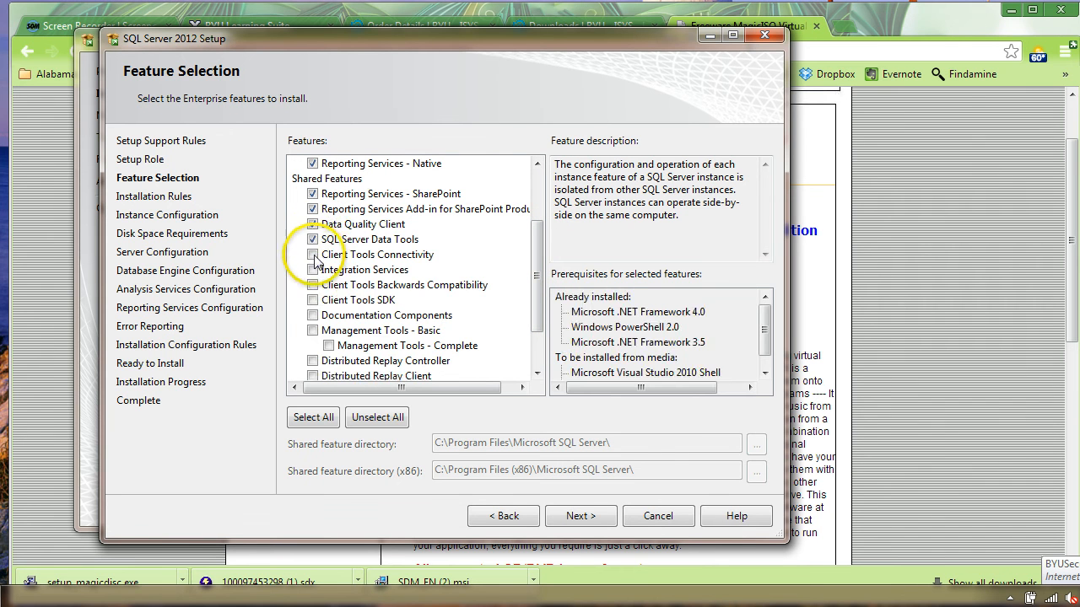
pyautogui.click(312, 270)
pyautogui.click(312, 285)
pyautogui.click(312, 300)
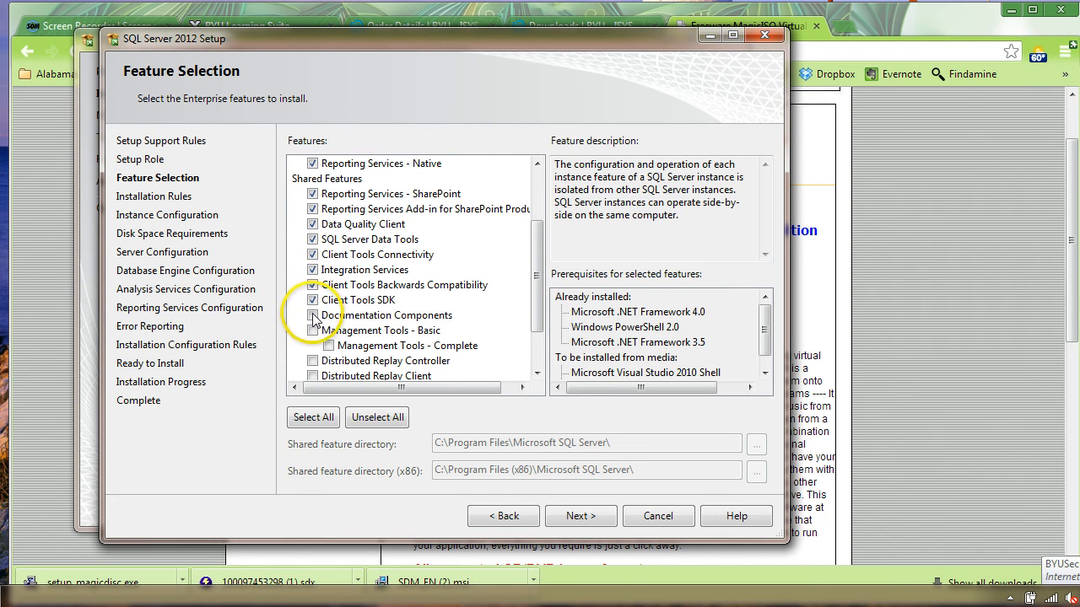
pyautogui.click(312, 315)
pyautogui.click(312, 331)
pyautogui.scroll(-2, 482, 244)
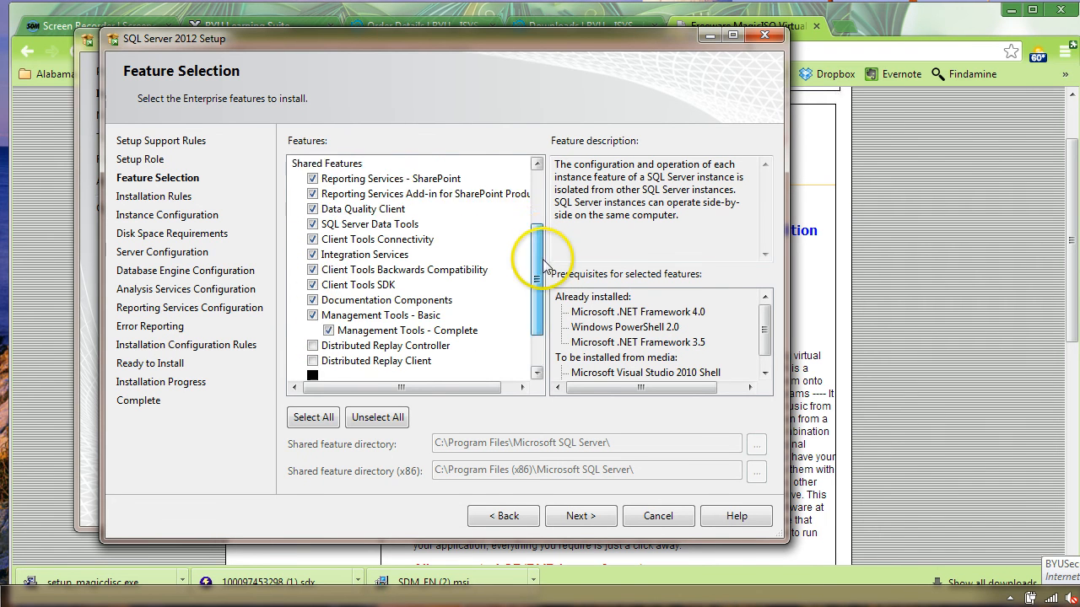
pyautogui.click(312, 300)
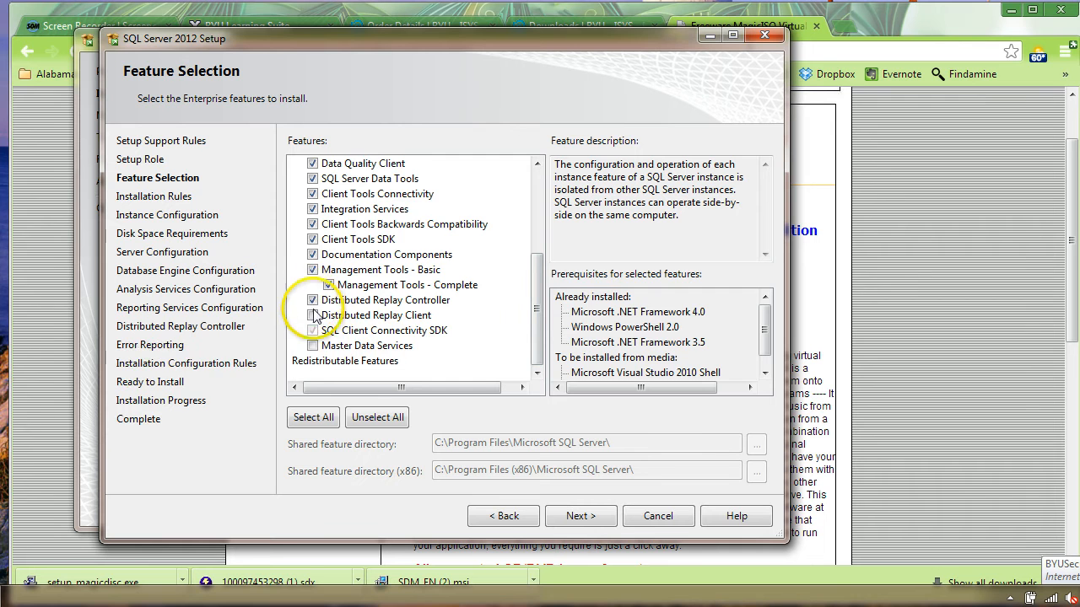
pyautogui.click(312, 315)
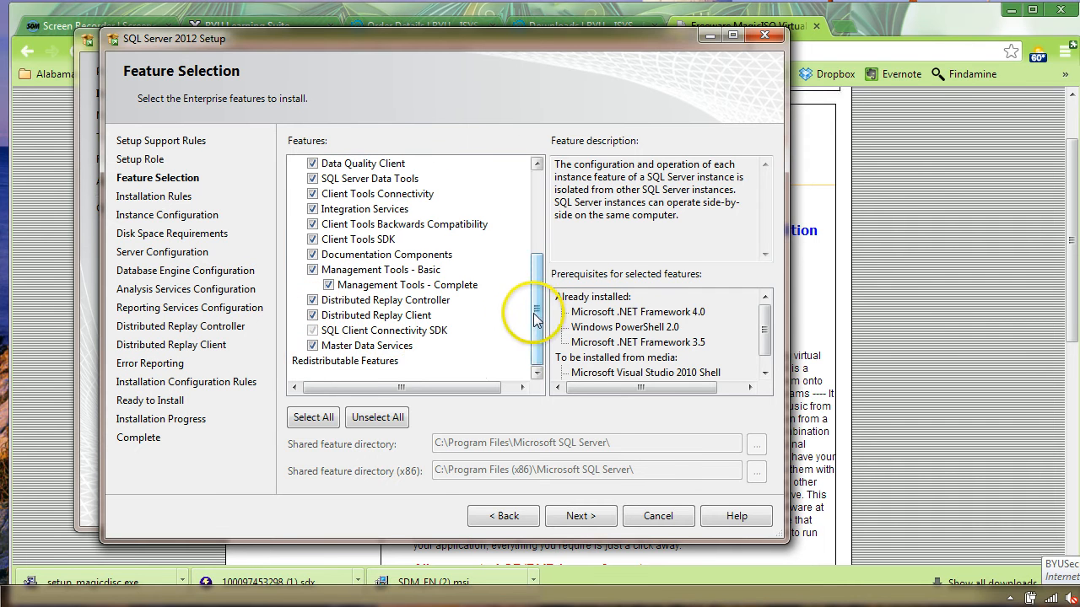
pyautogui.moveTo(535, 310); pyautogui.dragTo(527, 234)
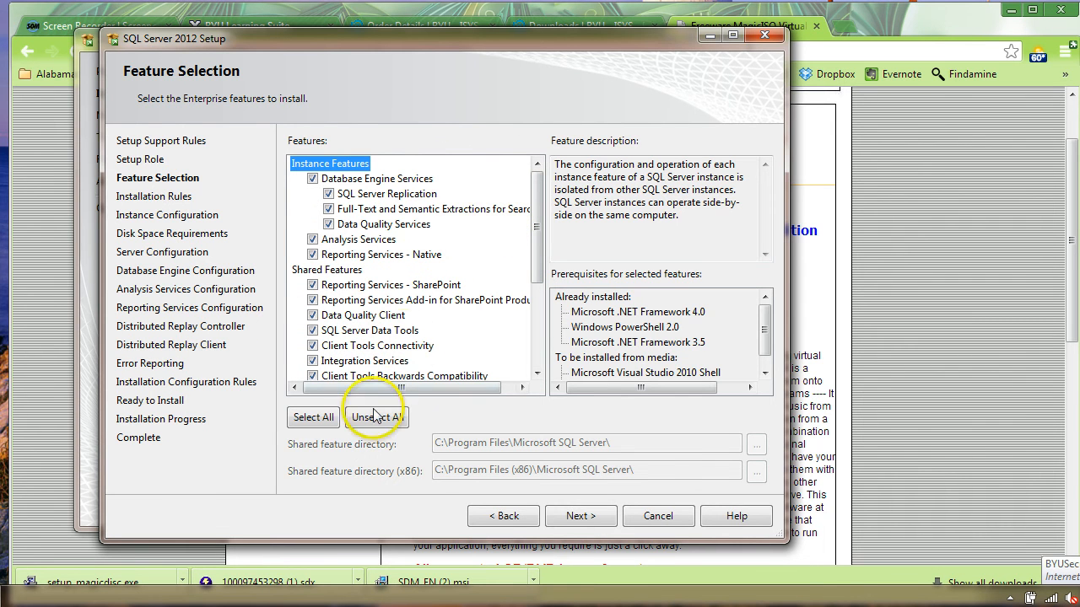
pyautogui.click(574, 508)
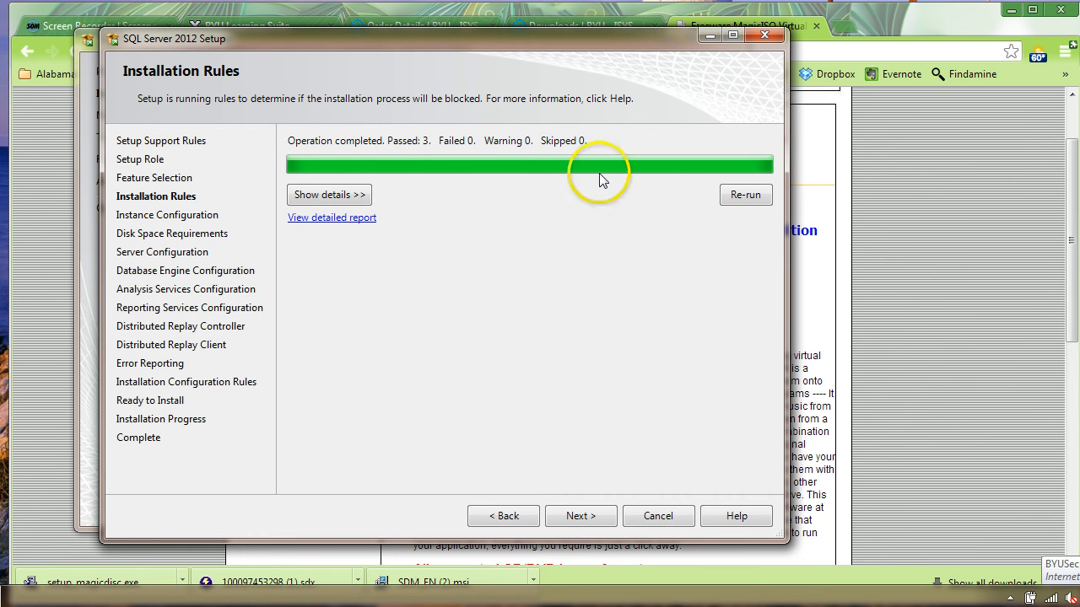
# - Review the passed installation rules, then keep the default MSSQLSERVER instance and continue
pyautogui.click(359, 195)
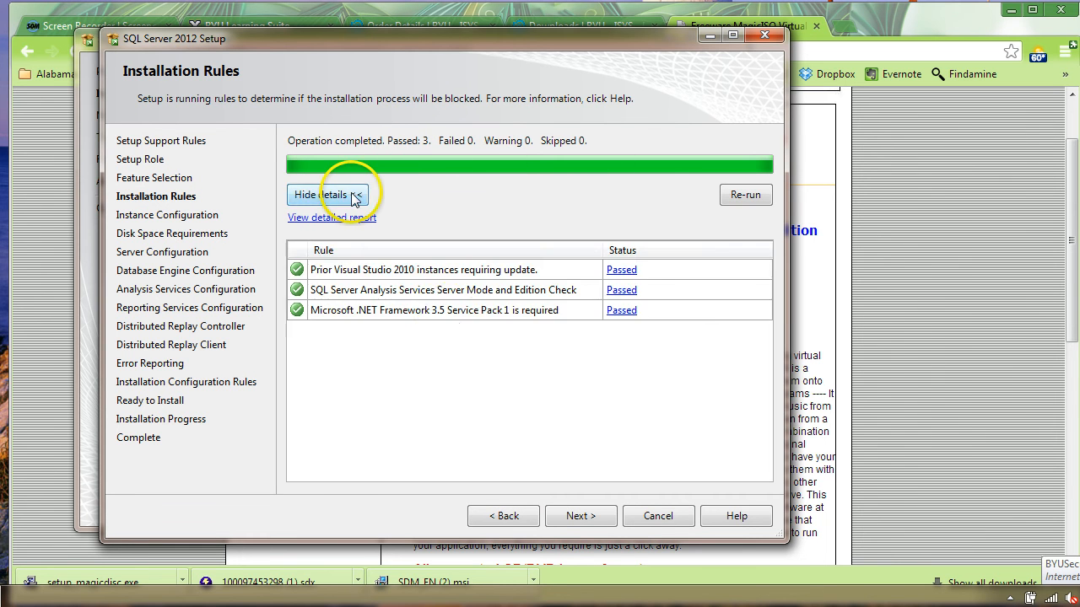
pyautogui.click(579, 516)
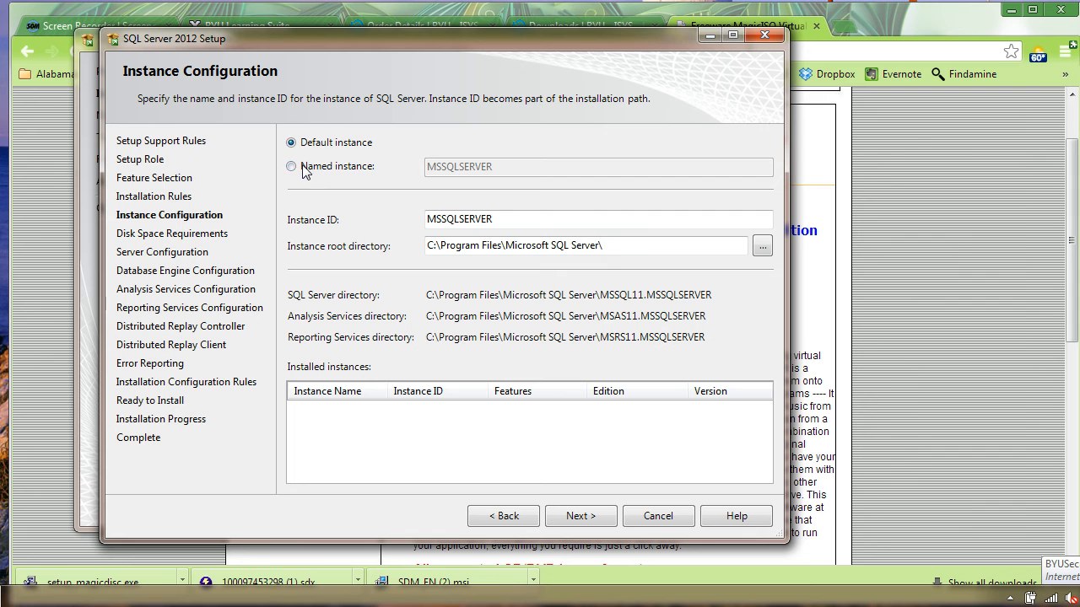
pyautogui.click(329, 142)
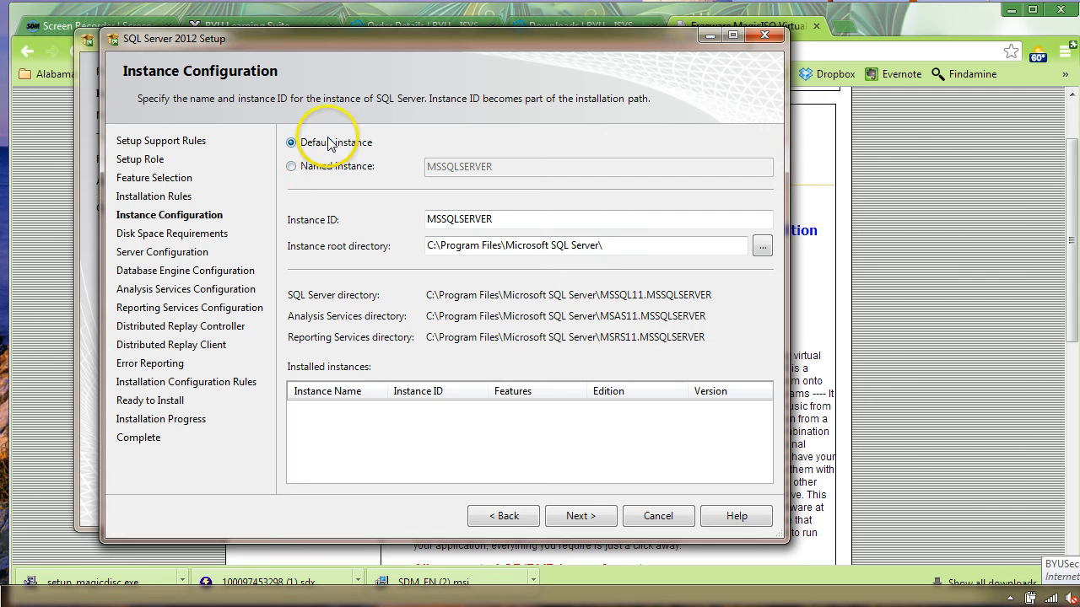
pyautogui.click(291, 166)
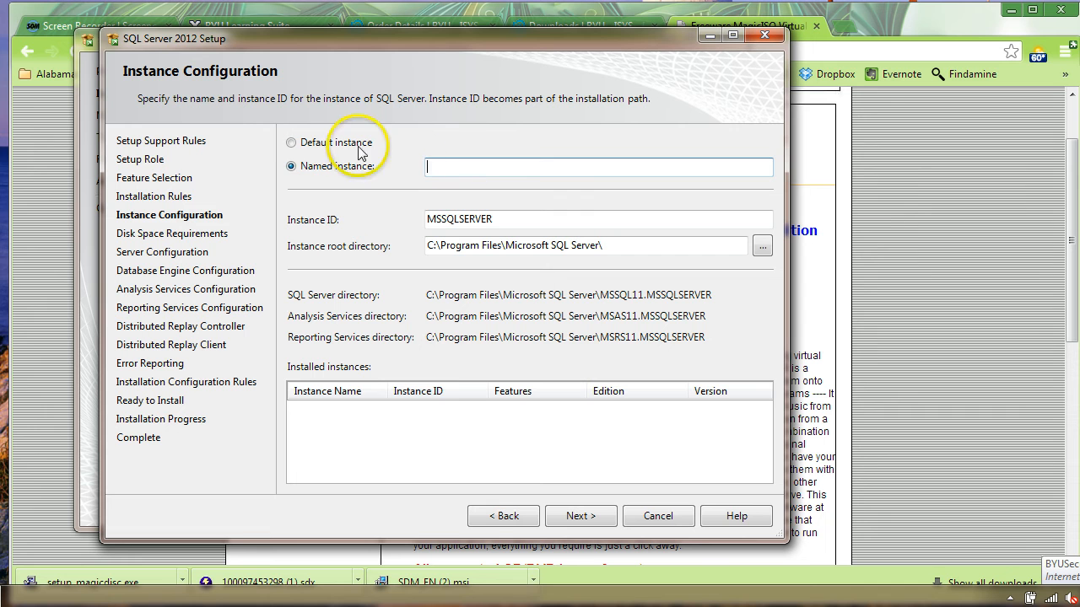
pyautogui.click(306, 145)
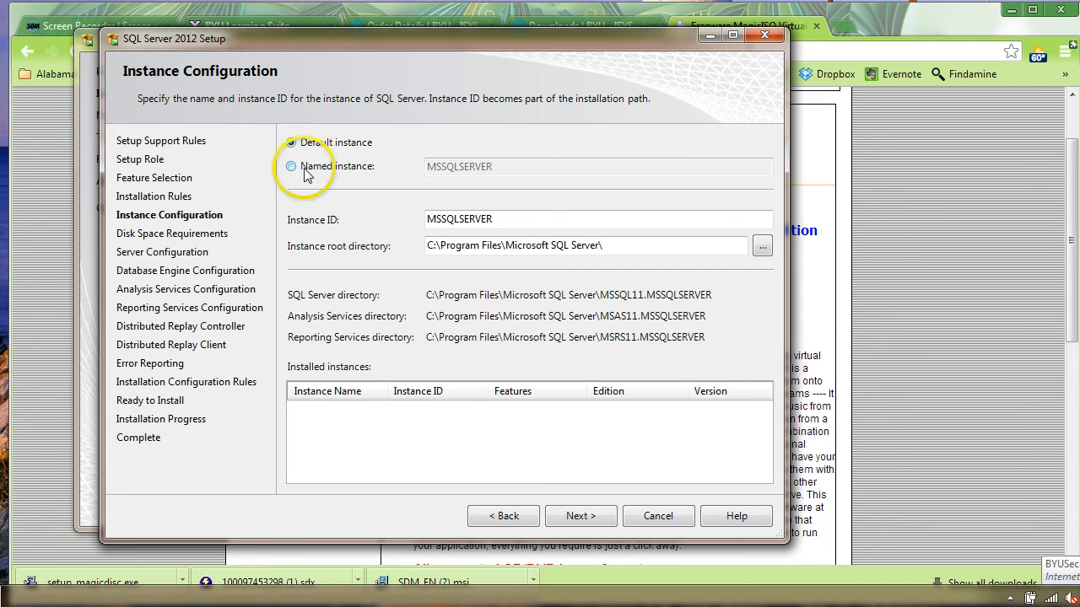
pyautogui.click(305, 168)
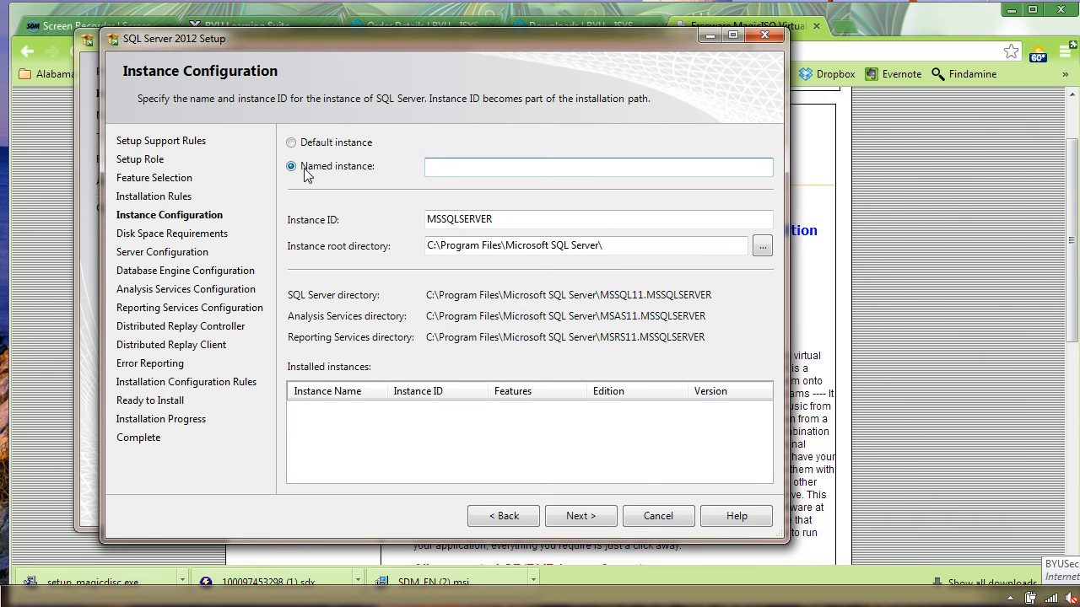
pyautogui.click(291, 142)
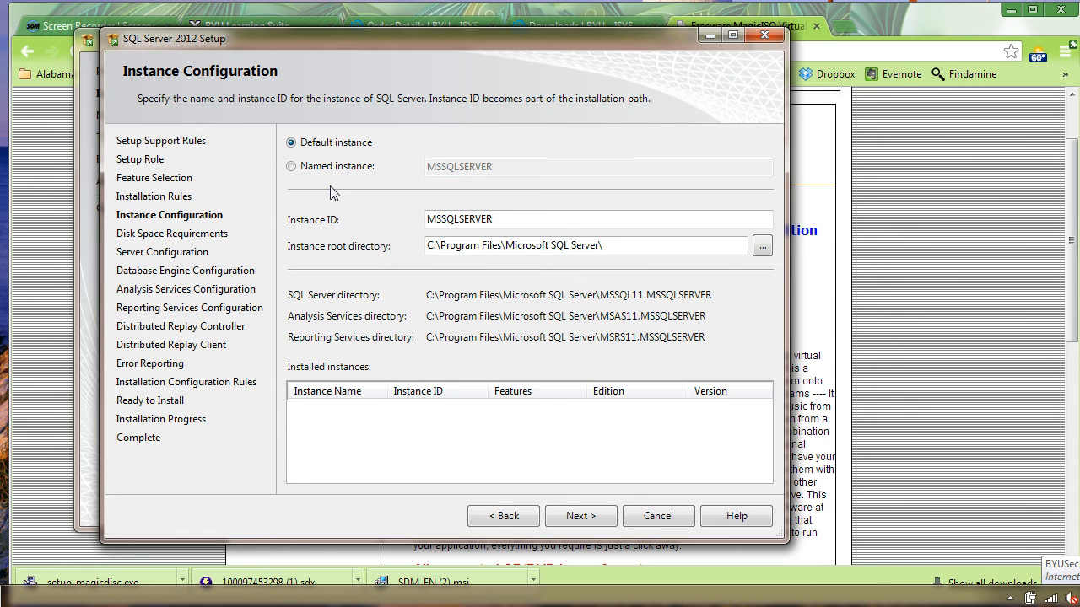
pyautogui.click(581, 516)
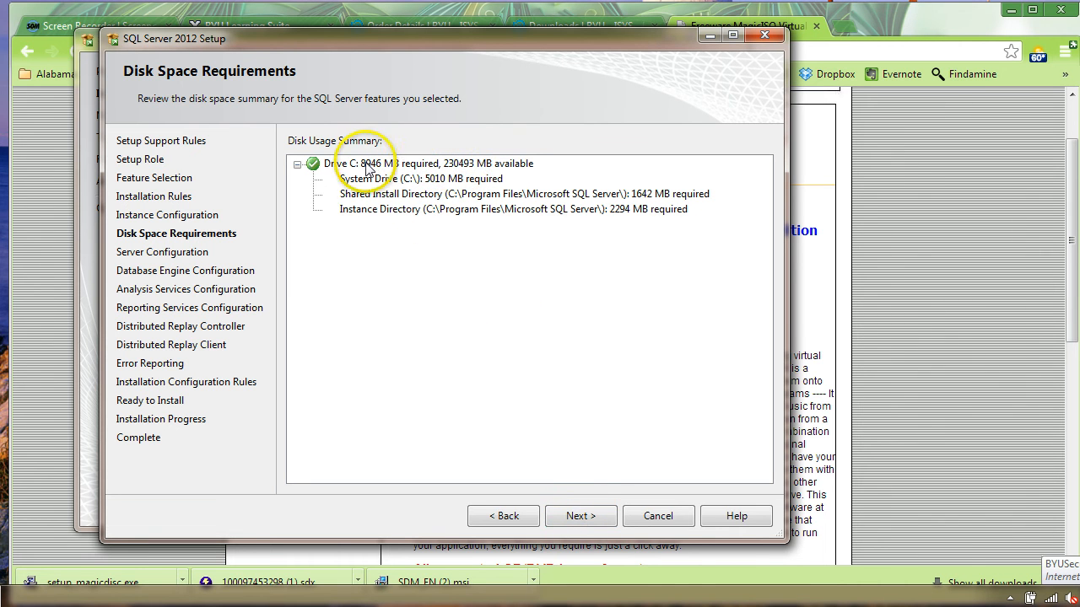
# - Continue past Disk Space Requirements and Server Configuration, keeping the default service accounts and collation
pyautogui.click(570, 514)
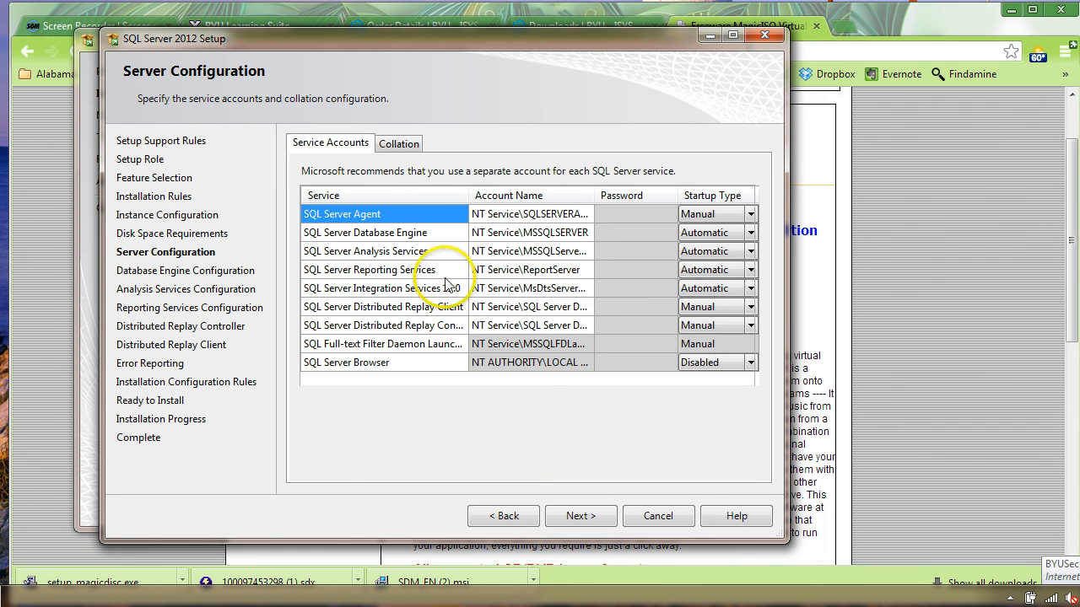
pyautogui.click(386, 150)
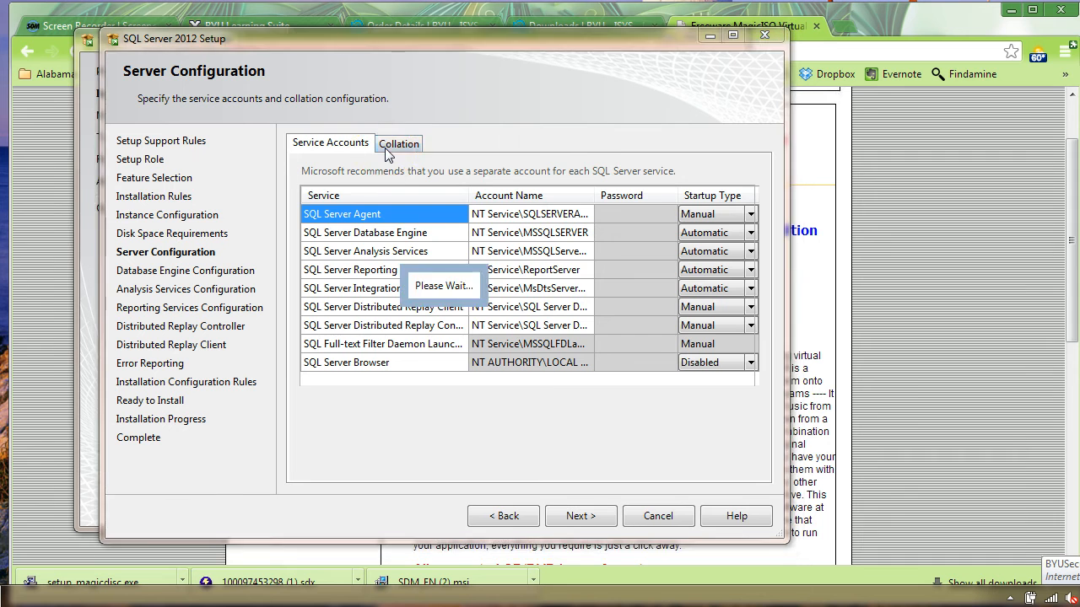
pyautogui.click(355, 145)
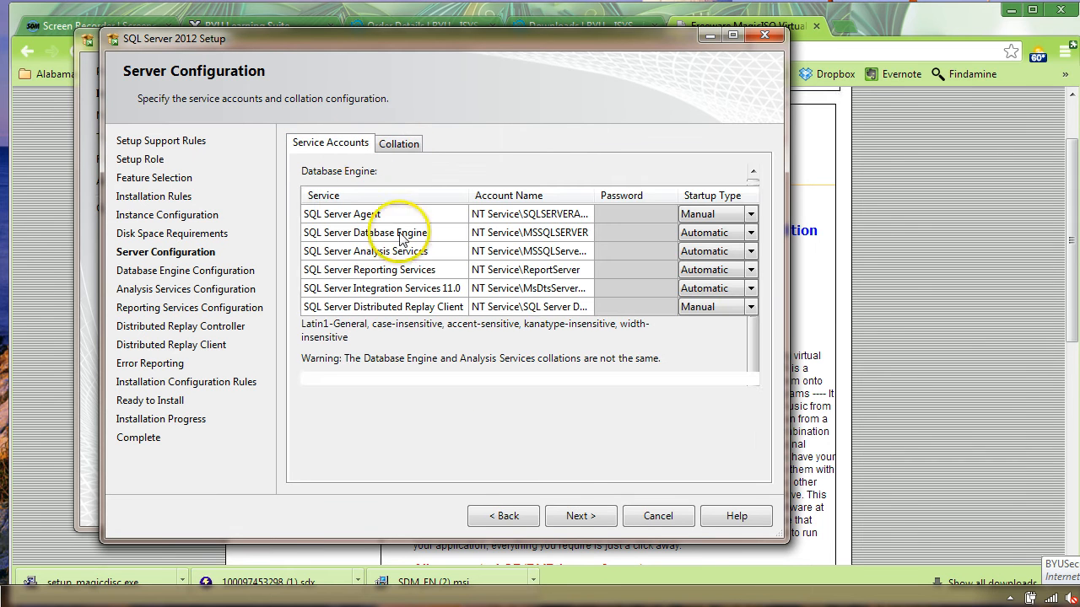
pyautogui.click(581, 516)
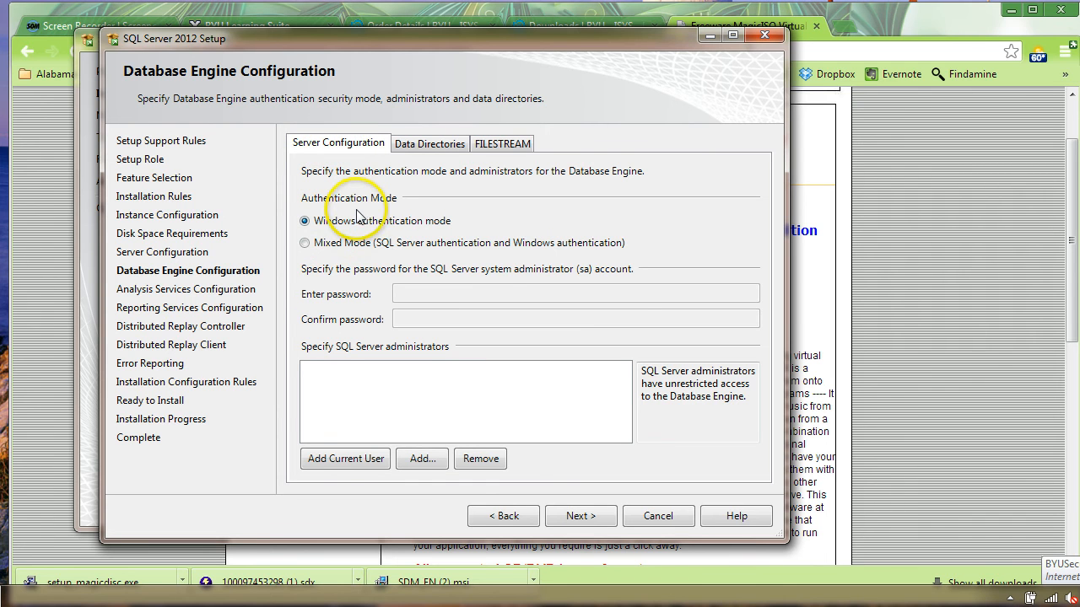
# - Settle on Windows authentication mode and add the current user as Database Engine administrator
pyautogui.click(310, 244)
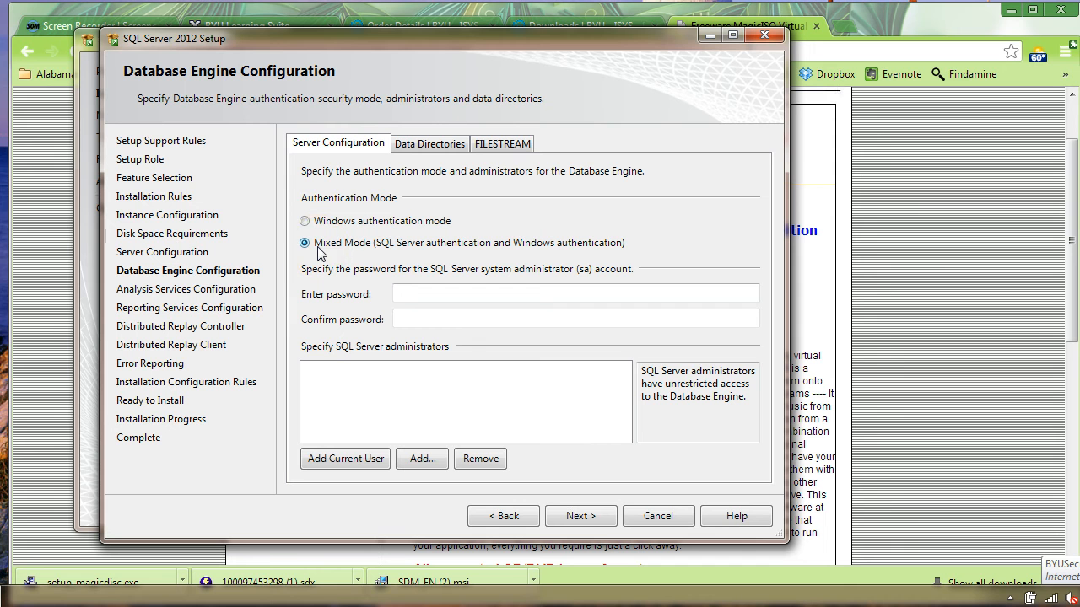
pyautogui.click(337, 224)
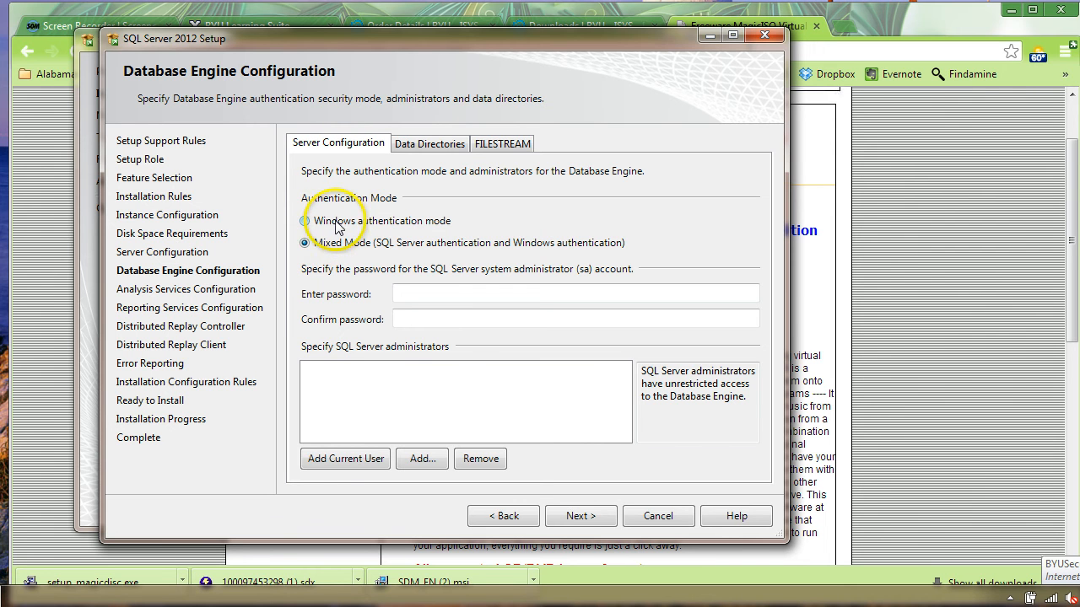
pyautogui.click(305, 221)
pyautogui.click(304, 242)
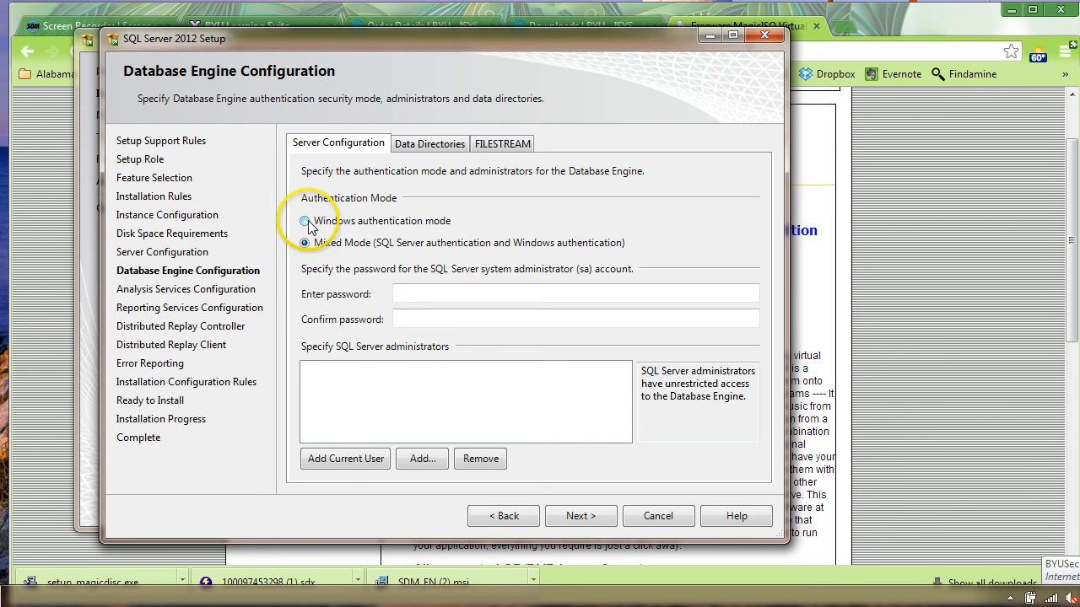
pyautogui.click(305, 222)
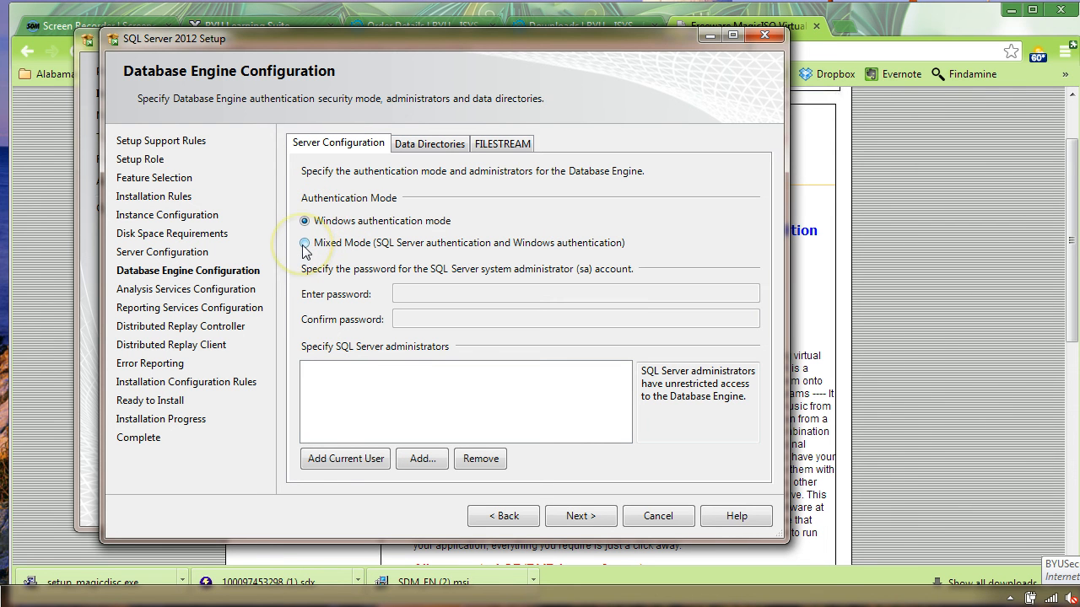
pyautogui.click(305, 245)
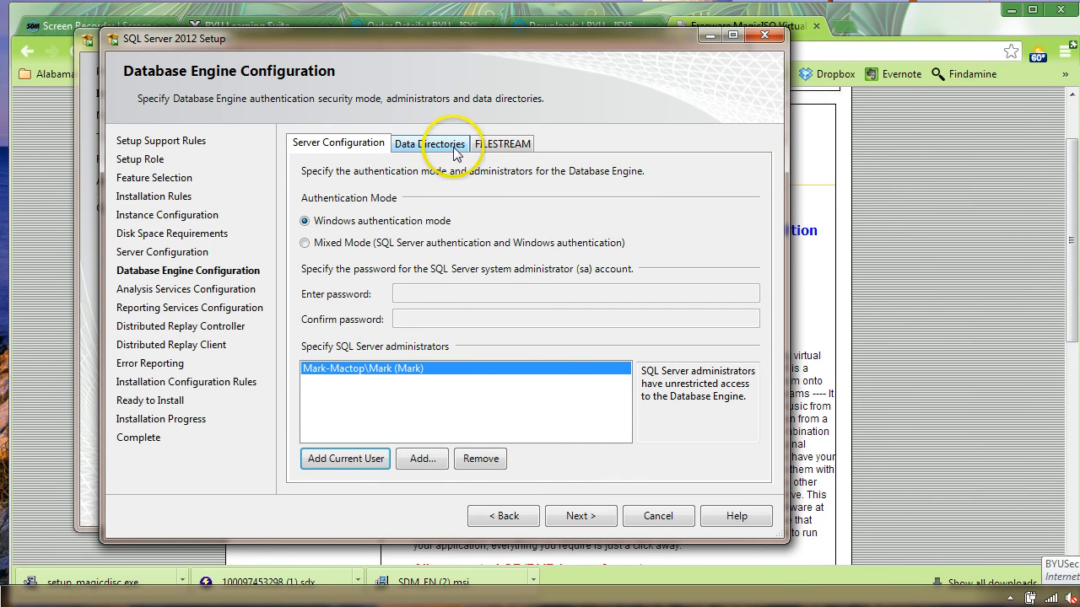
# - Enable FILESTREAM for Transact-SQL and file I/O access, then confirm the Database Engine settings
pyautogui.click(501, 145)
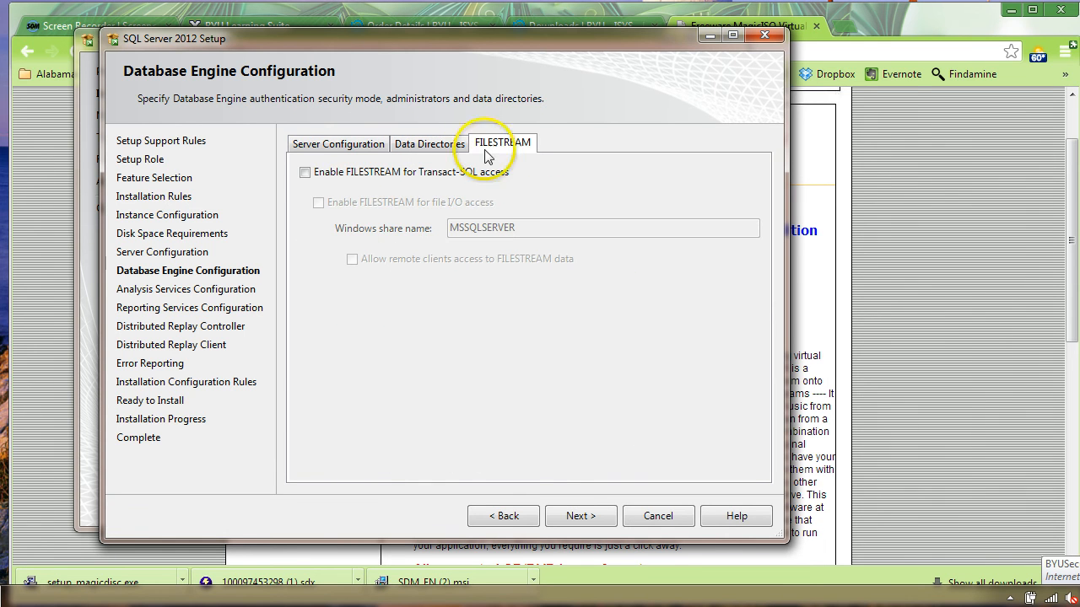
pyautogui.click(306, 174)
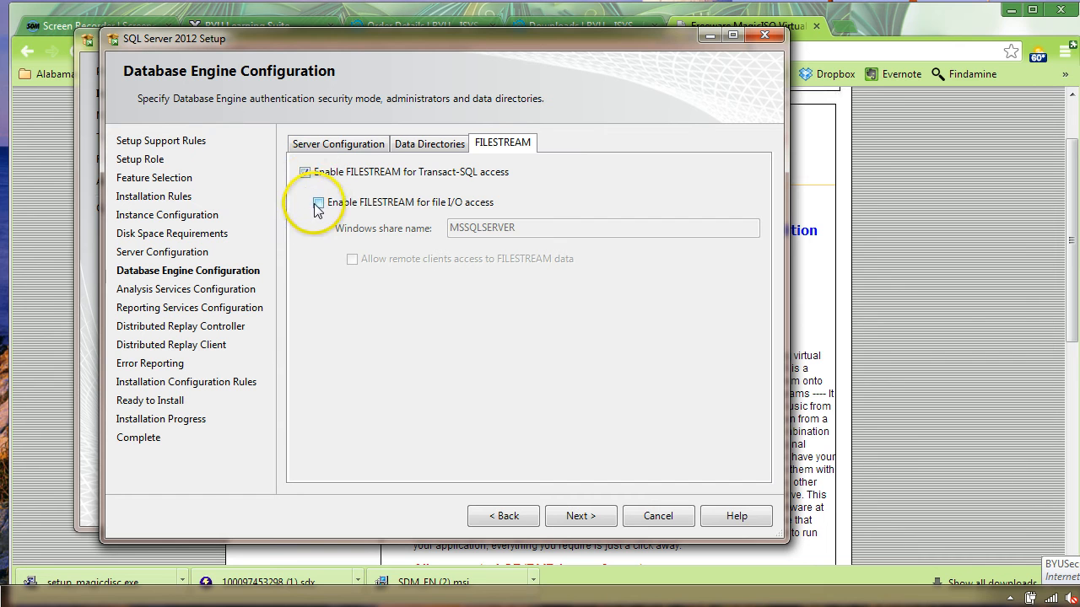
pyautogui.click(318, 202)
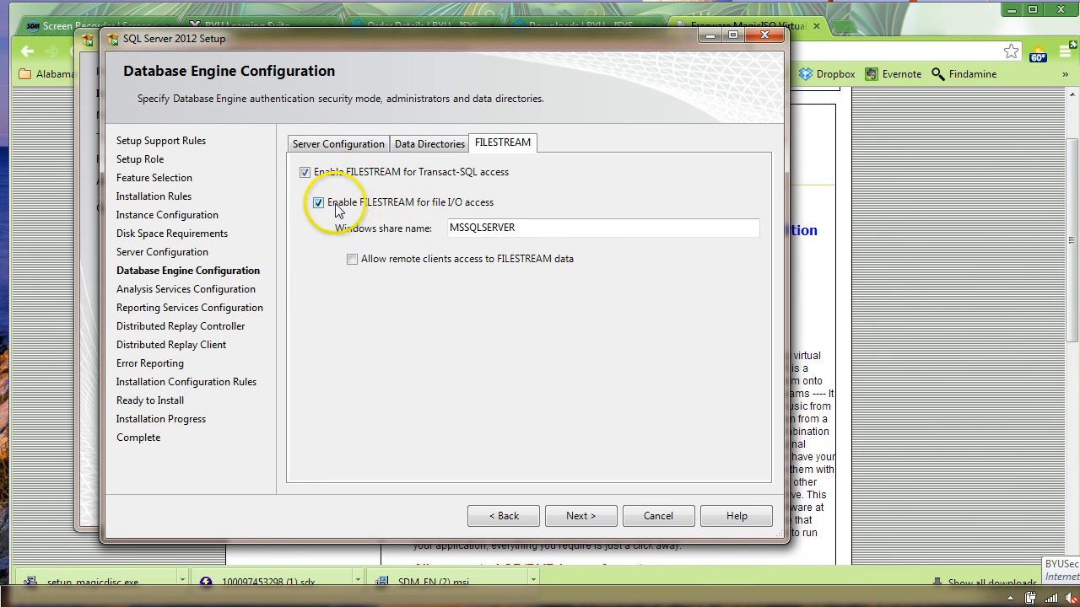
pyautogui.click(350, 148)
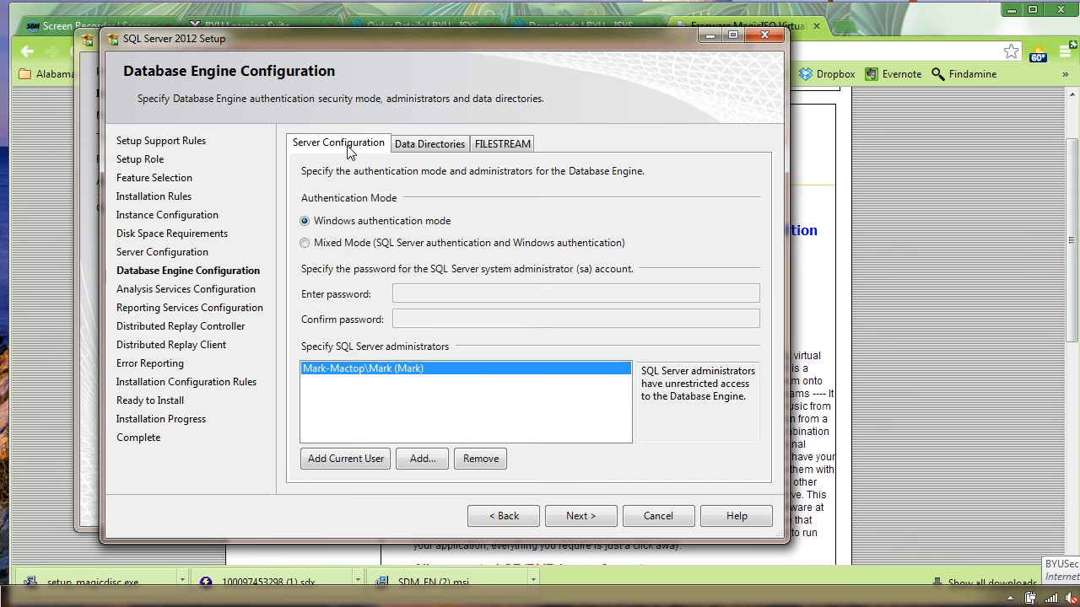
pyautogui.click(581, 517)
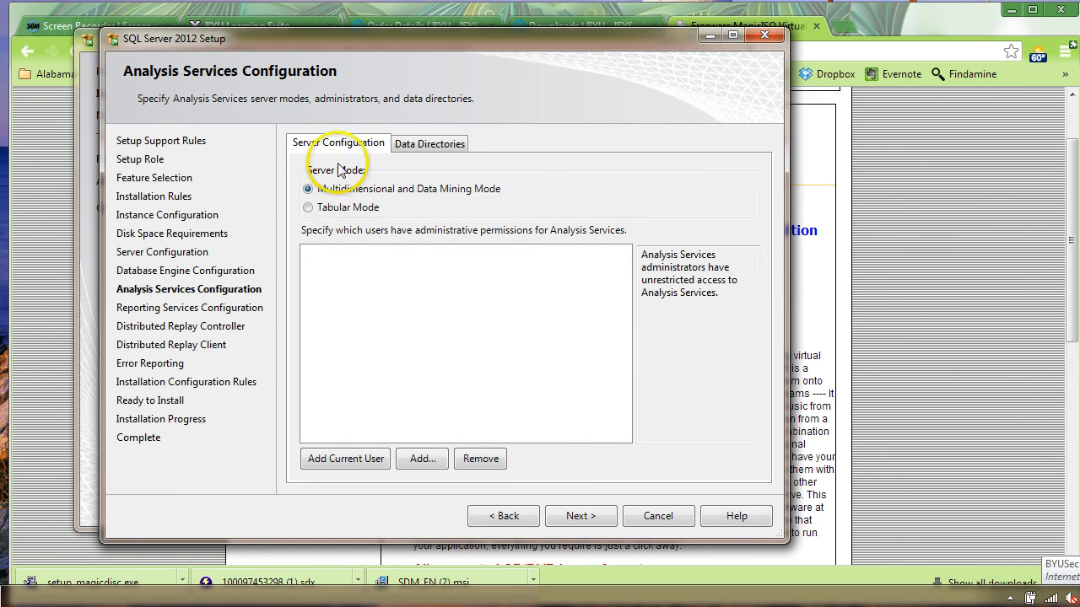
# - Make the current user an Analysis Services administrator and set Reporting Services Native Mode to Install only
pyautogui.click(349, 463)
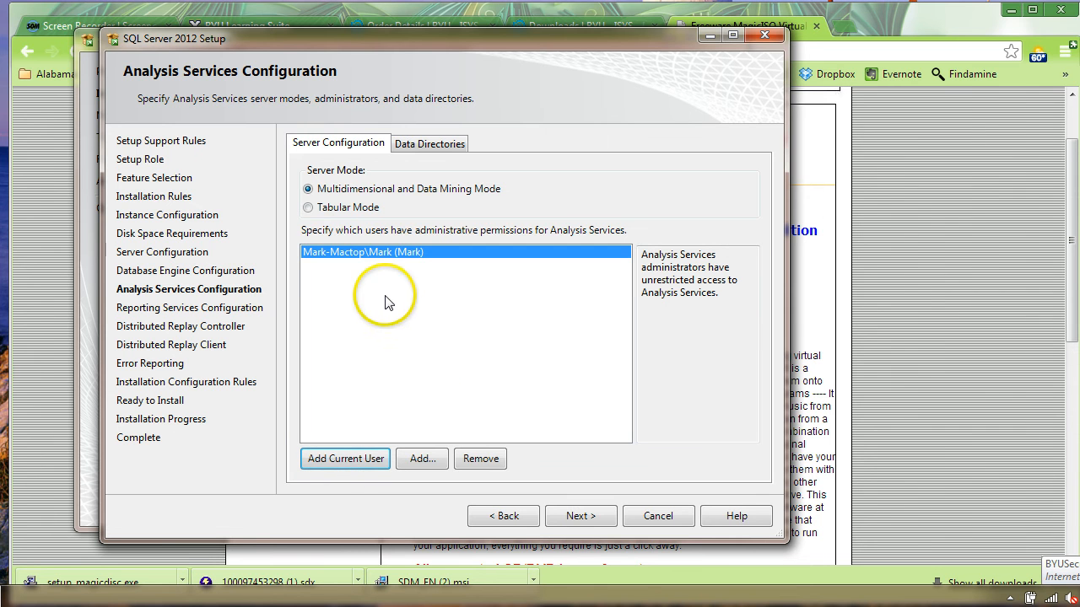
pyautogui.click(587, 519)
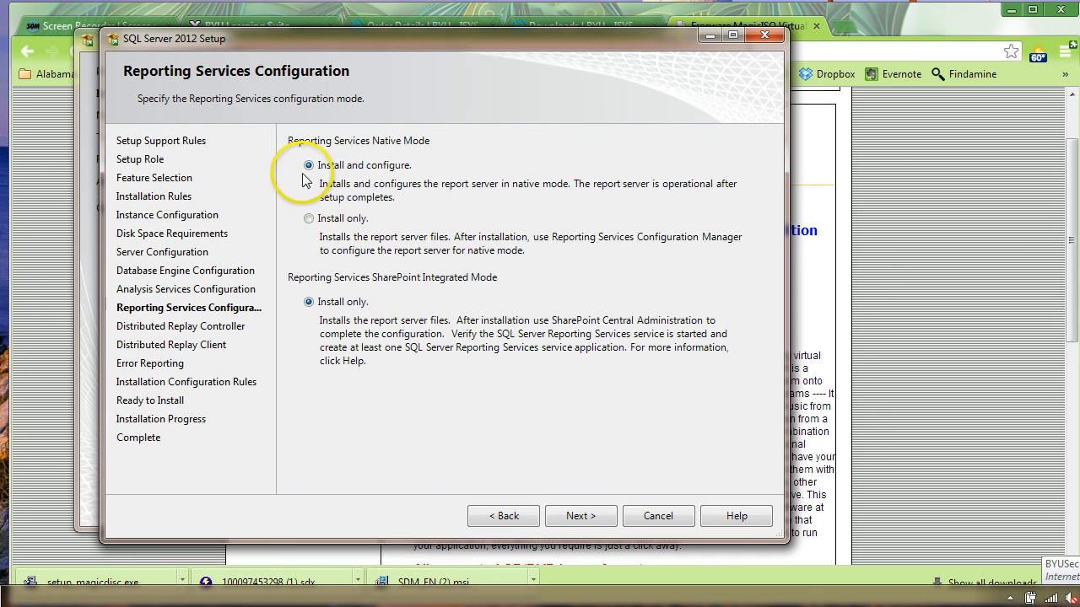
pyautogui.click(309, 218)
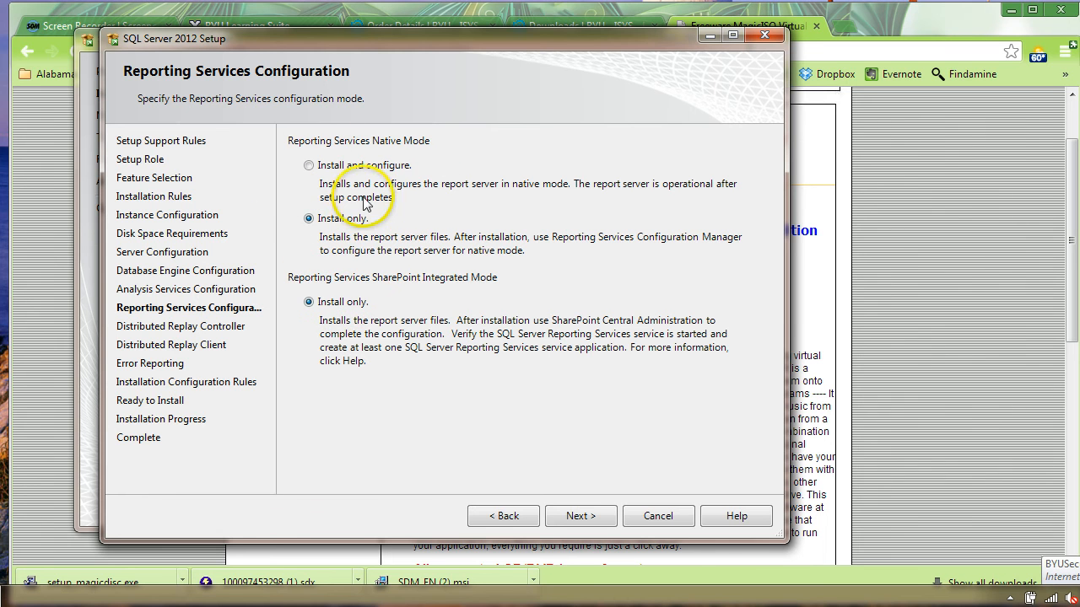
# - Accept the Distributed Replay and Error Reporting defaults and pass all 7 configuration rules
pyautogui.click(580, 518)
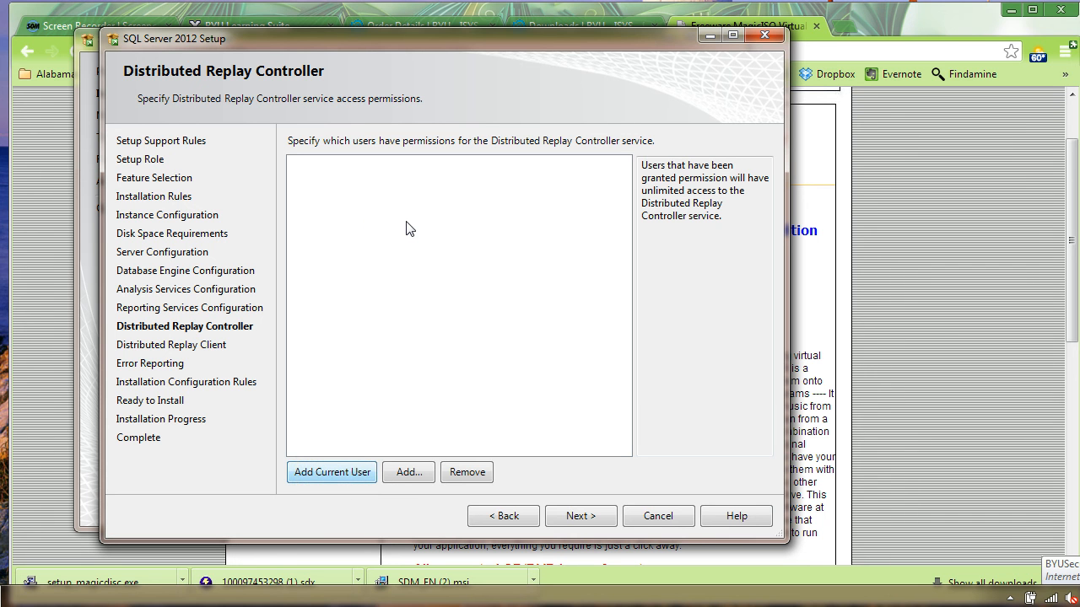
pyautogui.click(582, 515)
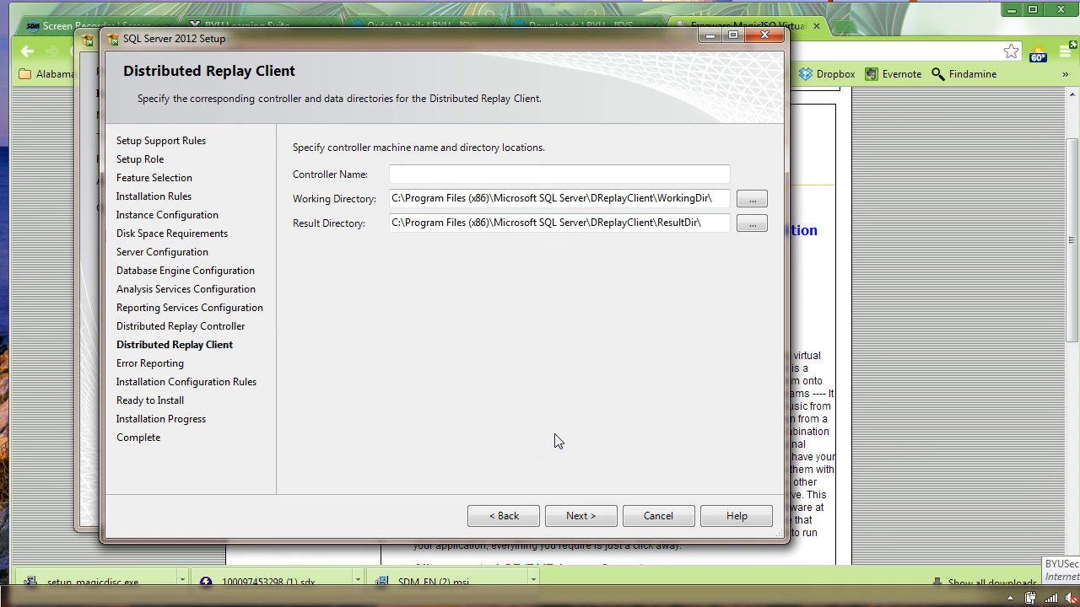
pyautogui.click(580, 514)
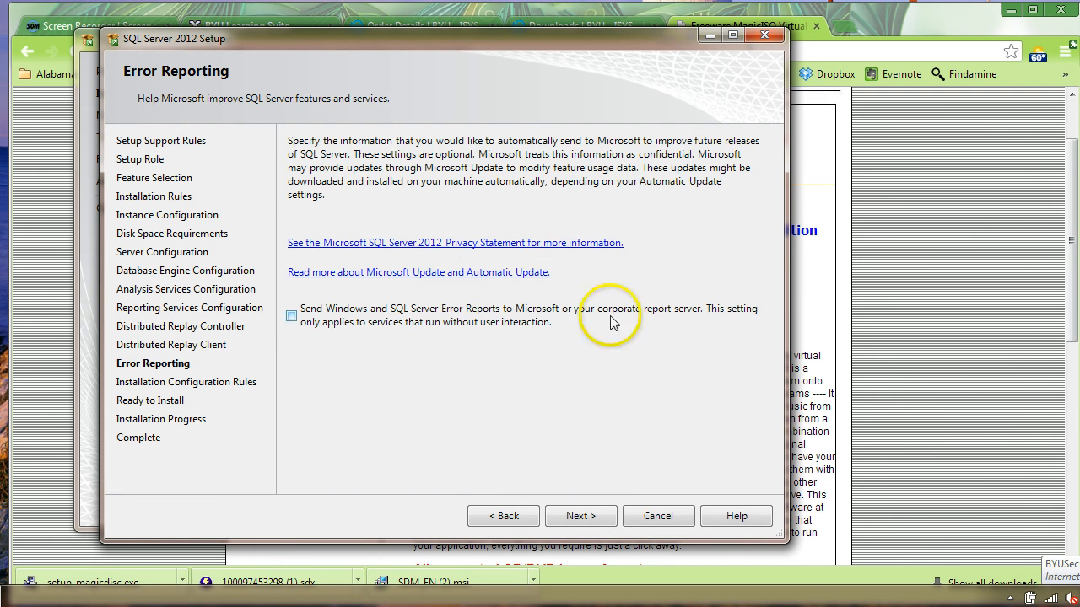
pyautogui.click(580, 516)
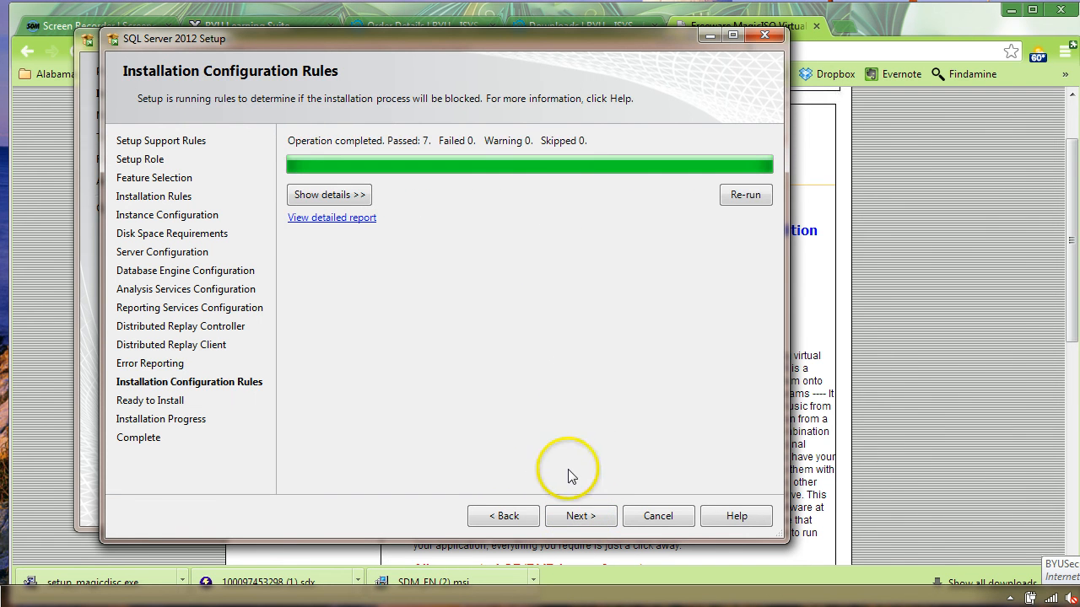
pyautogui.click(353, 196)
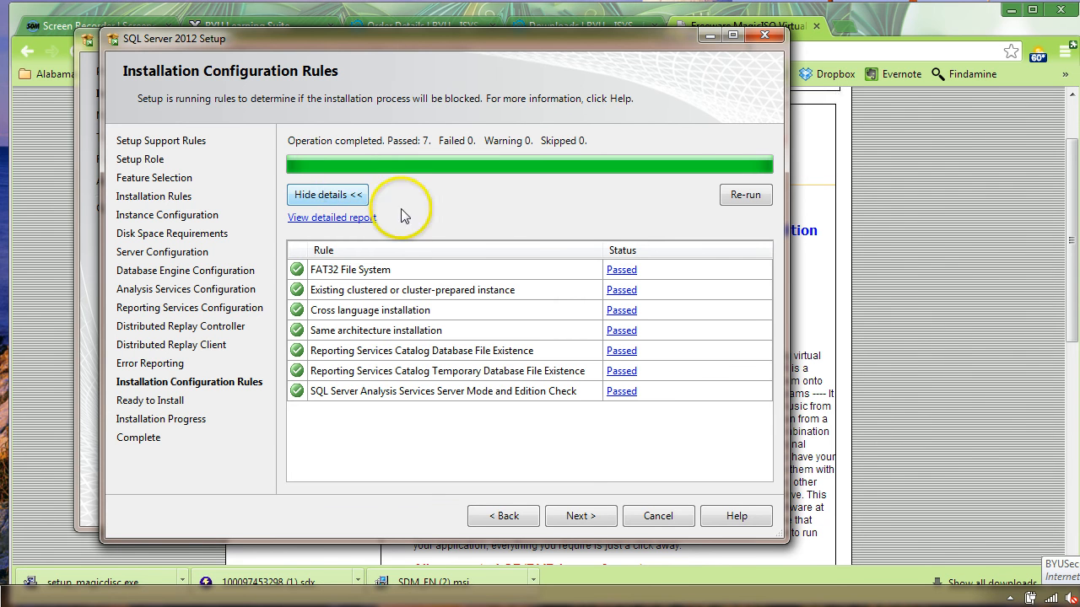
pyautogui.click(581, 518)
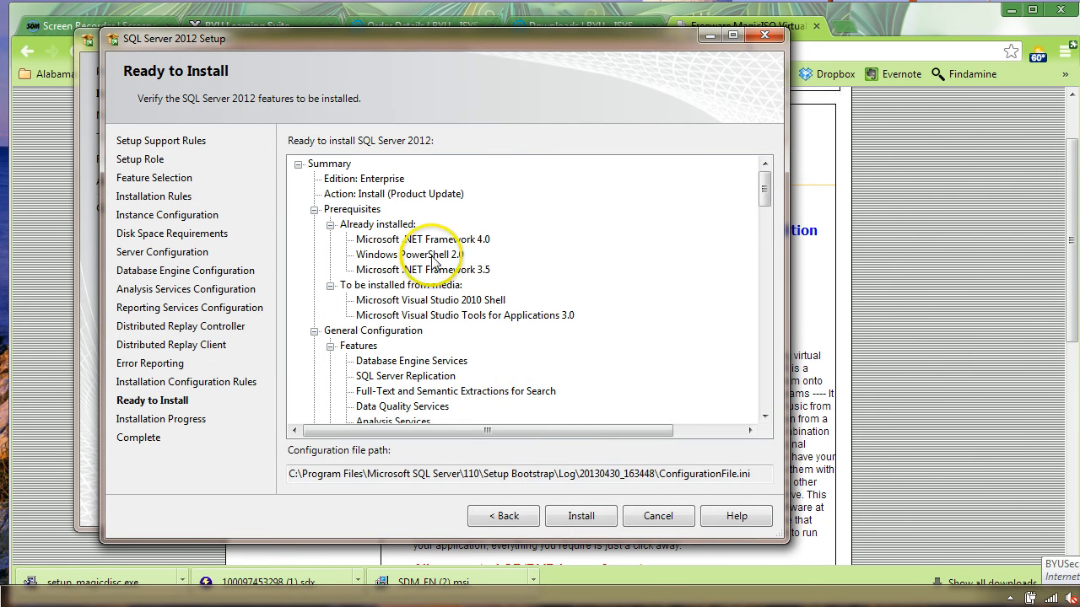
# - Install the listed SQL Server 2012 features and let setup run through to Complete
pyautogui.click(580, 515)
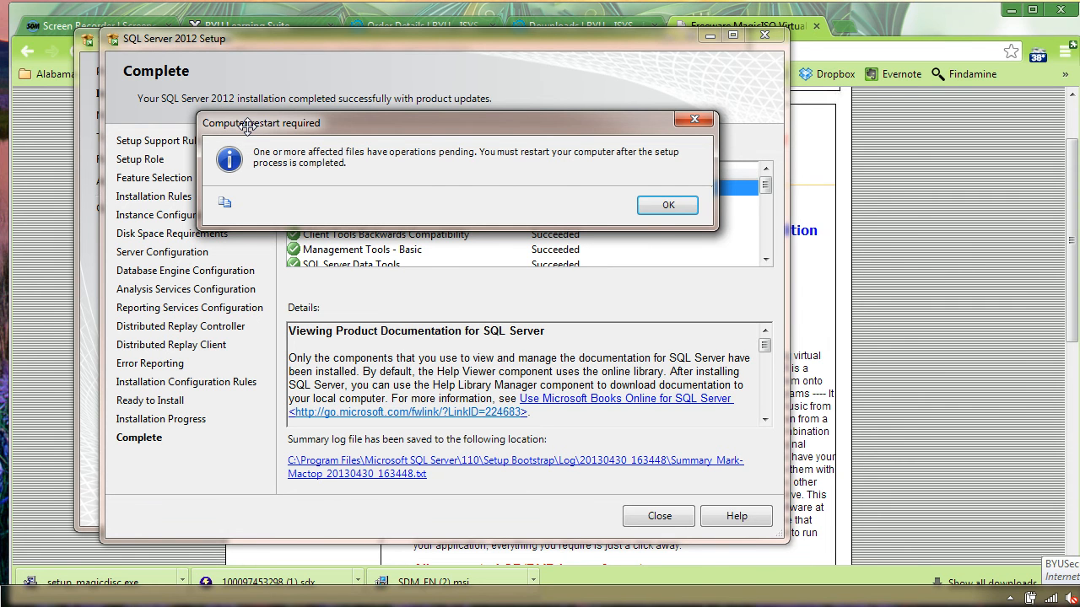
# - Dismiss the restart notice and review the Feature/Status results, including Analysis Services
pyautogui.click(665, 206)
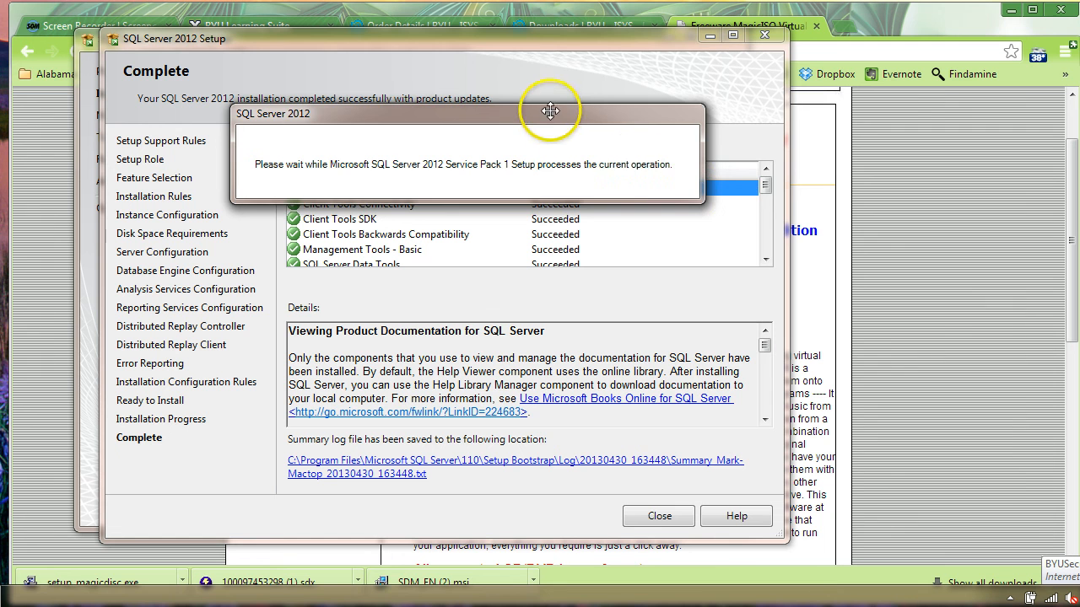
pyautogui.moveTo(549, 109); pyautogui.dragTo(562, 48)
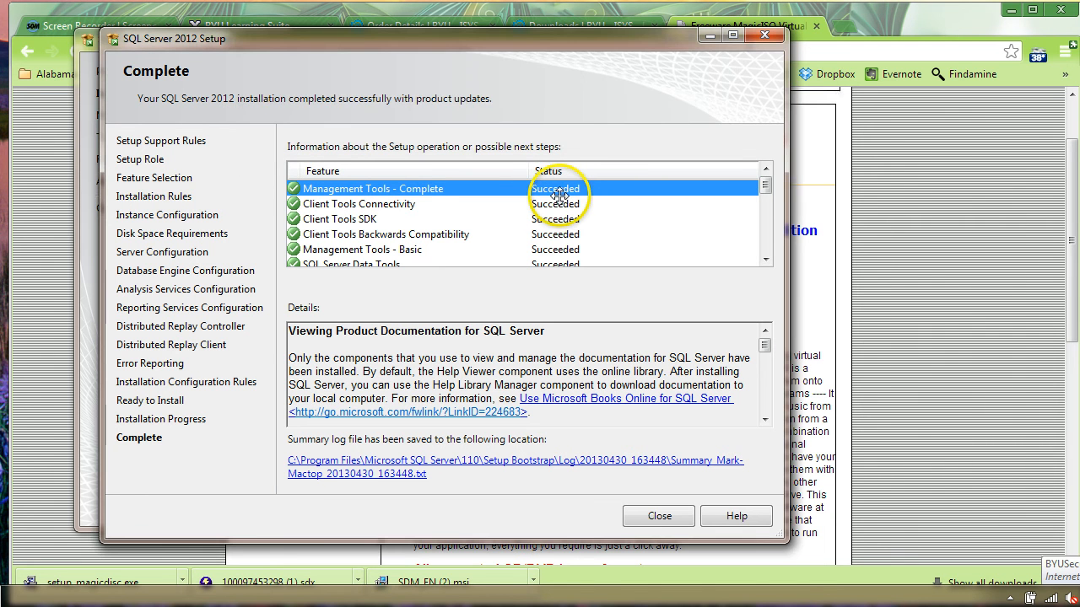
pyautogui.moveTo(765, 185); pyautogui.dragTo(756, 236)
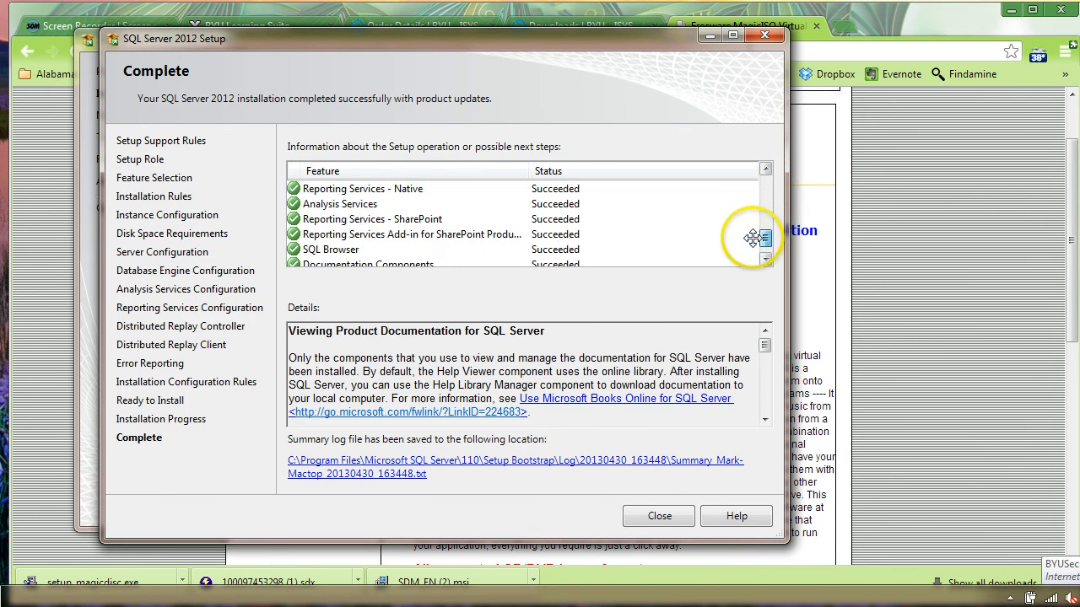
pyautogui.click(337, 204)
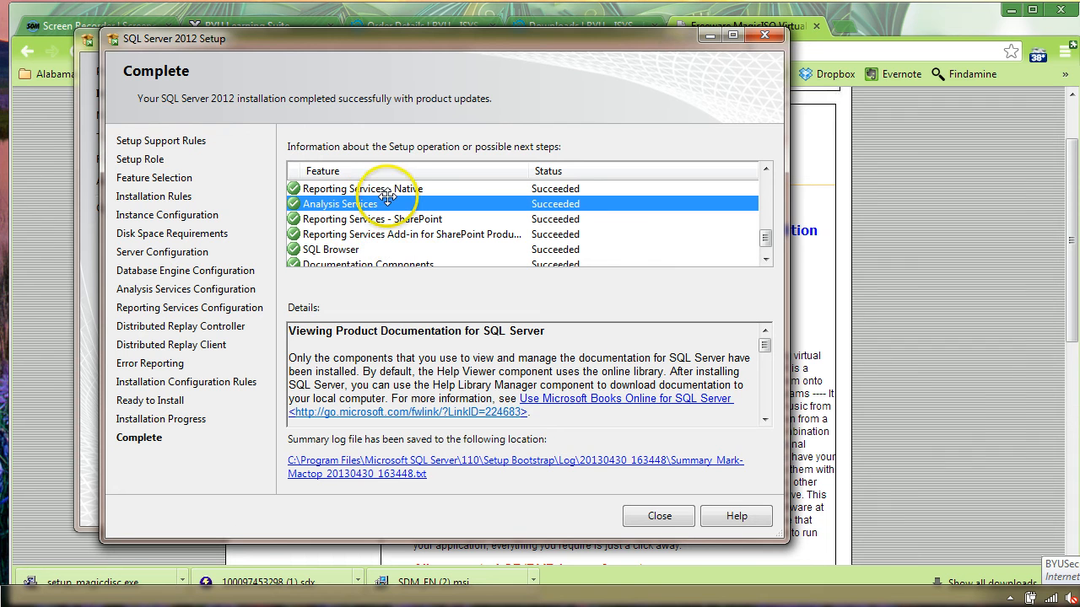
pyautogui.scroll(1, 398, 199)
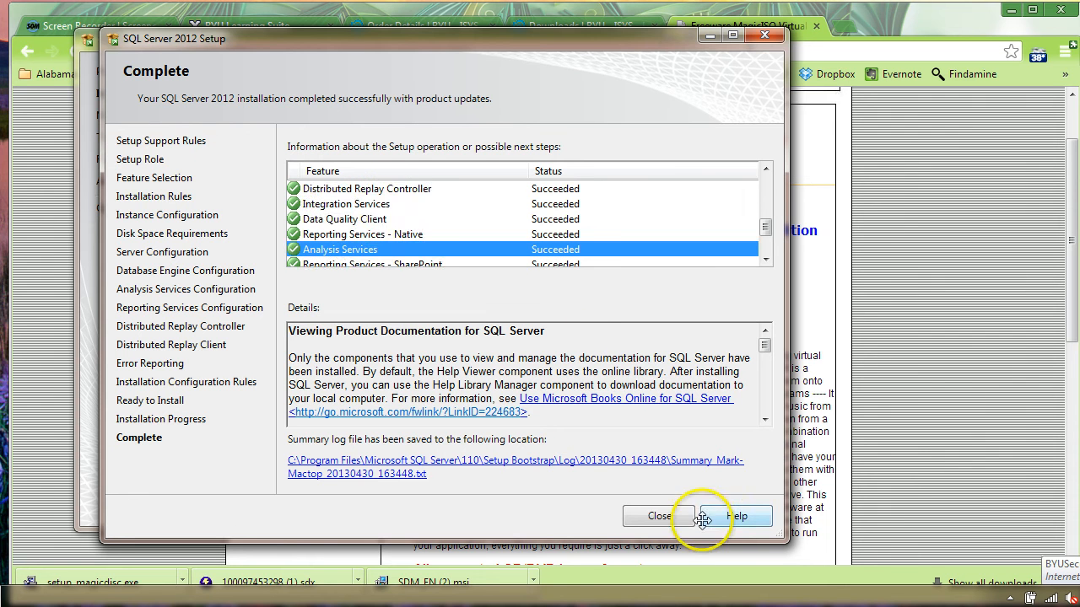
# - Close the finished setup wizard and the SQL Server Installation Center
pyautogui.click(652, 516)
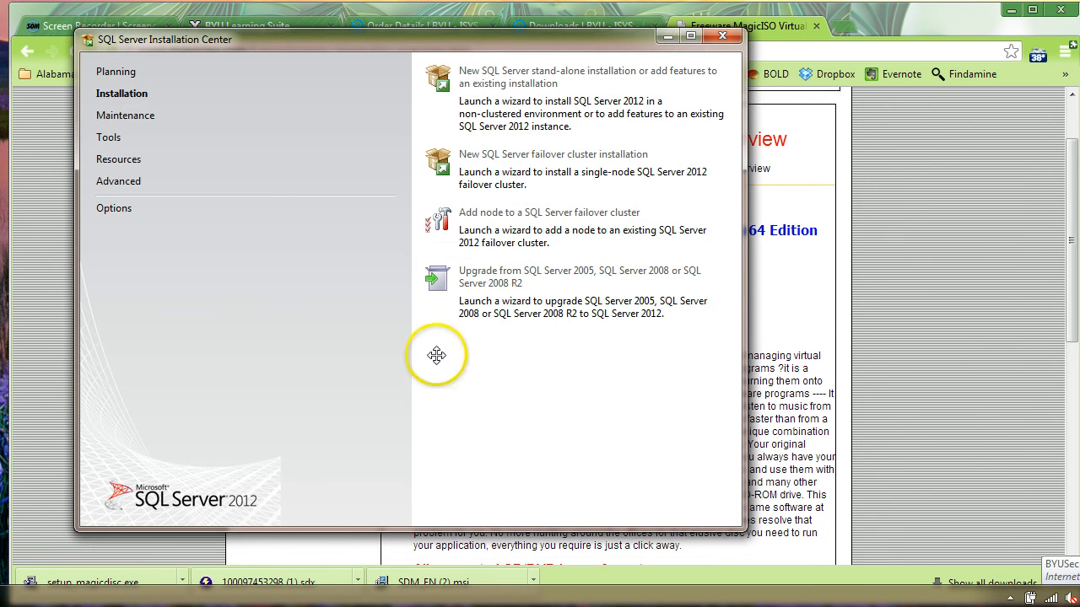
pyautogui.click(256, 224)
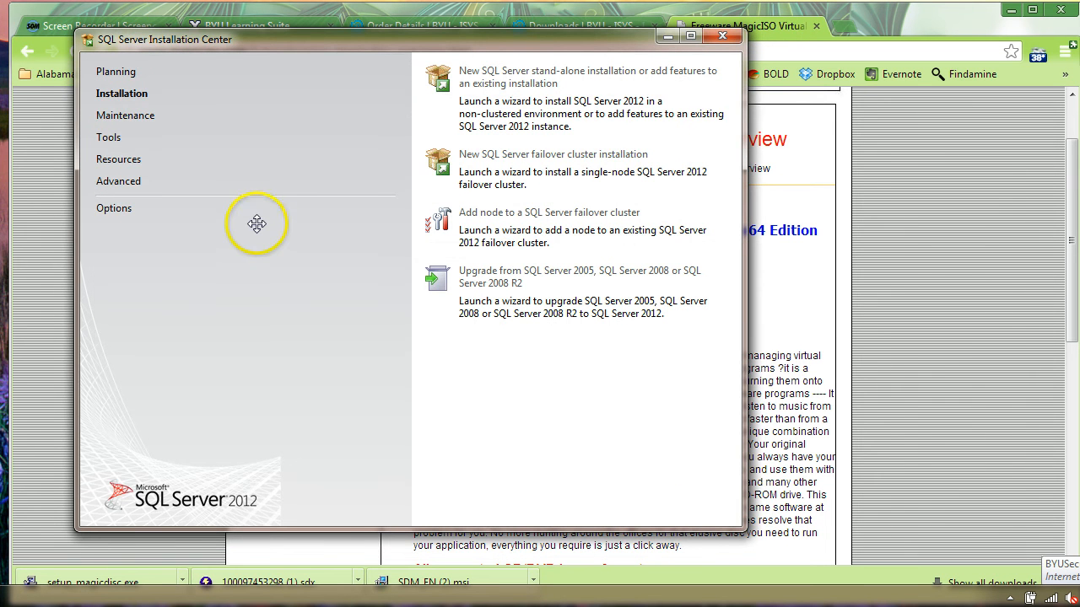
pyautogui.click(587, 27)
pyautogui.click(310, 254)
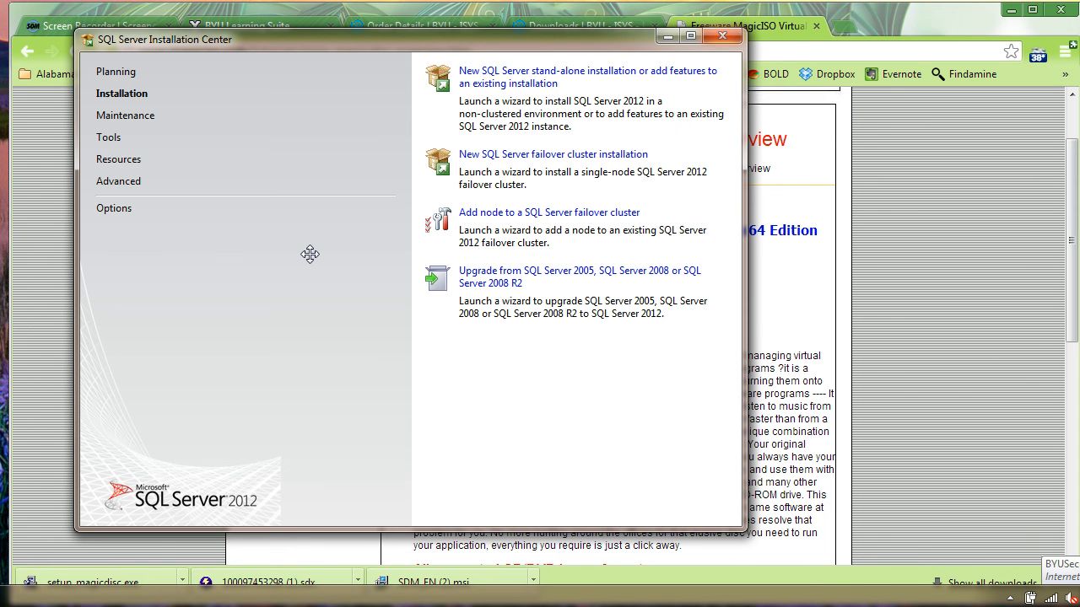
pyautogui.click(724, 35)
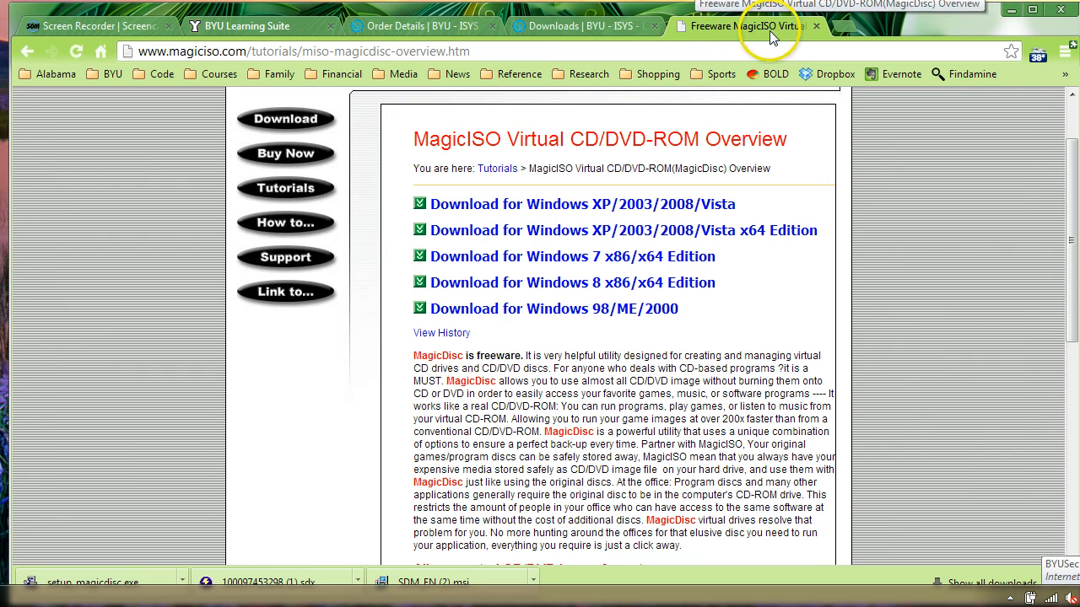
# - Search 'sql server data mining add-ins for excel 2013' and open Microsoft's SP1 Data Mining Add-ins result
pyautogui.click(738, 48)
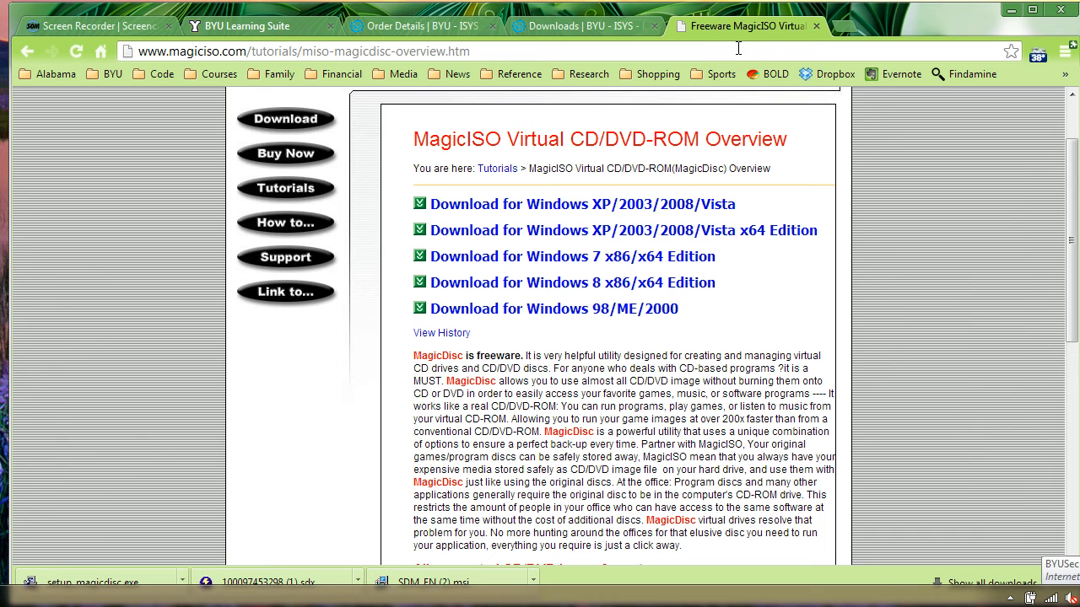
pyautogui.click(734, 49)
pyautogui.click(121, 48)
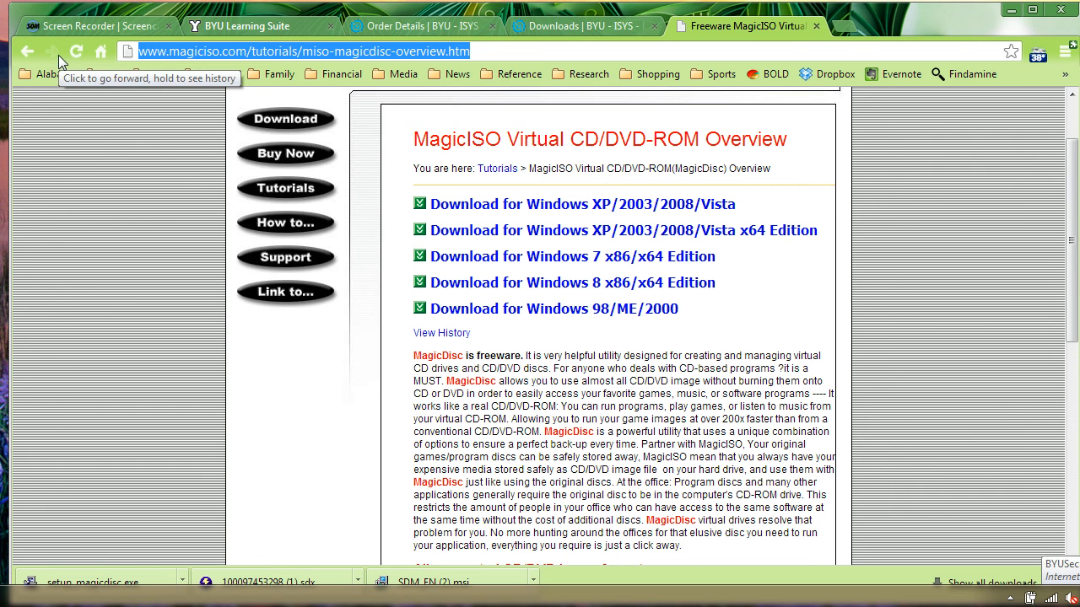
pyautogui.write('SQL Server d')
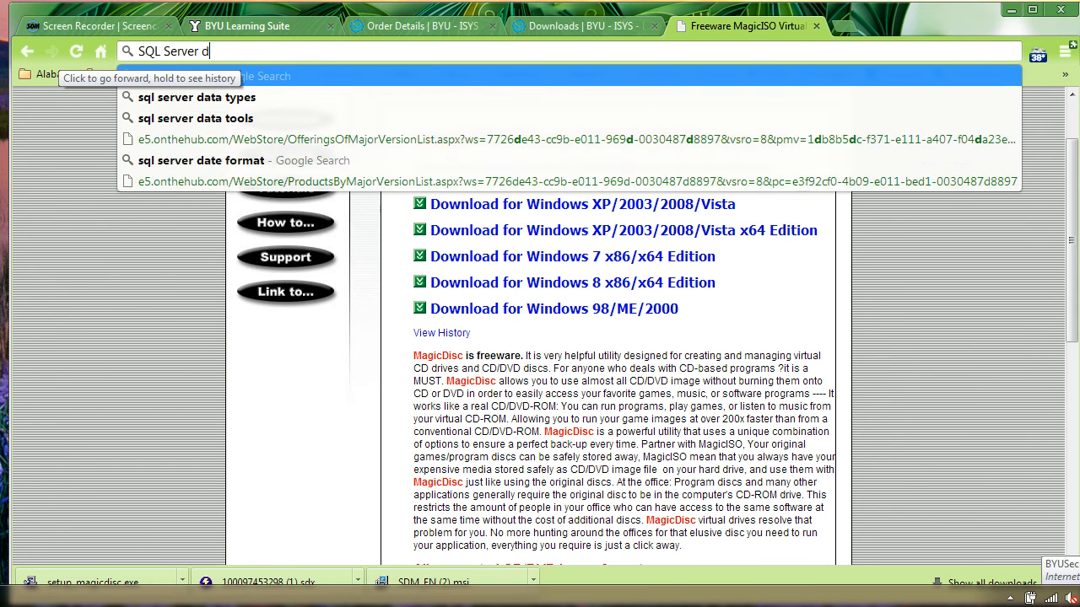
pyautogui.write('ata mining add-in')
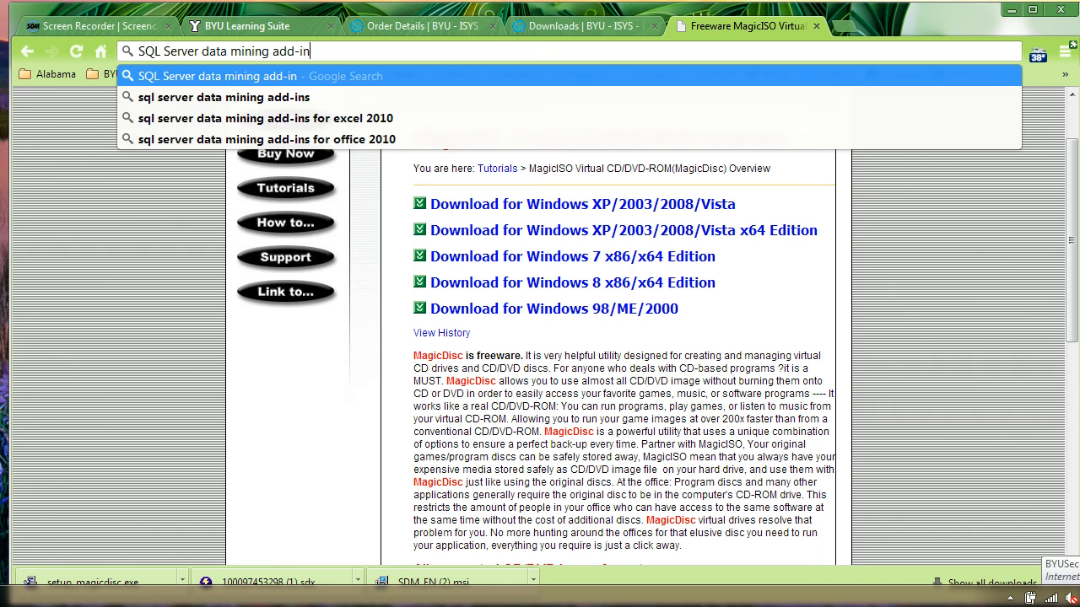
pyautogui.press('Down')
pyautogui.press('Down')
pyautogui.press('BackSpace')
pyautogui.write('3')
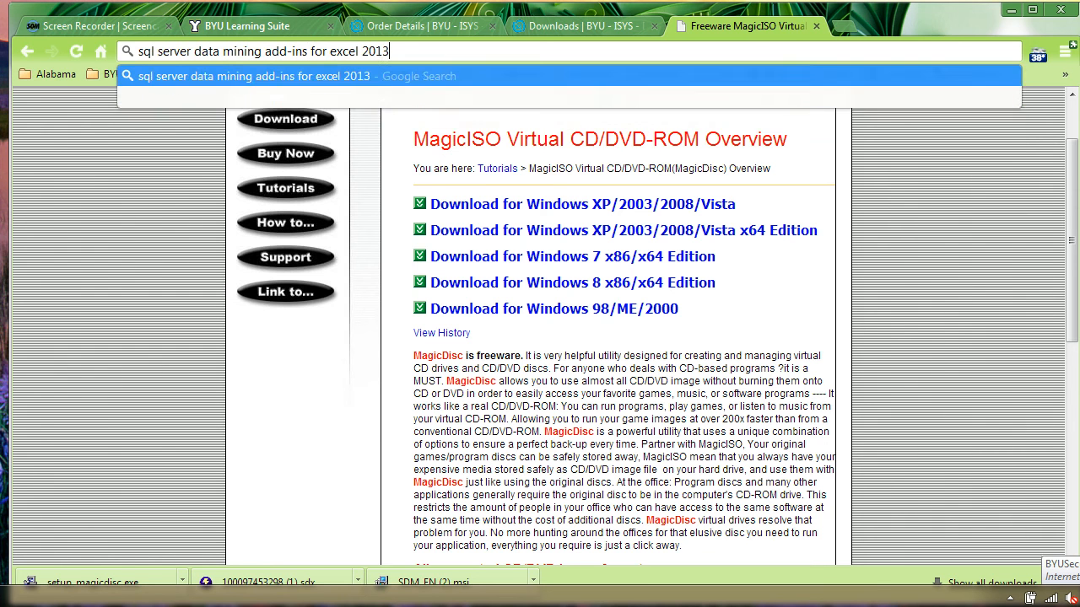
pyautogui.press('Return')
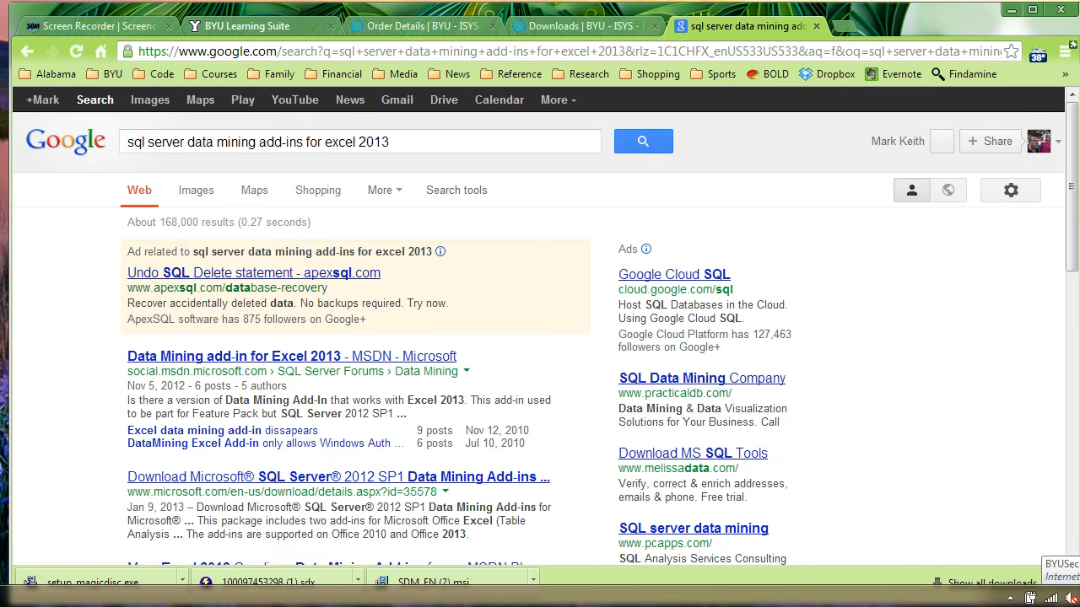
pyautogui.scroll(-3, 184, 221)
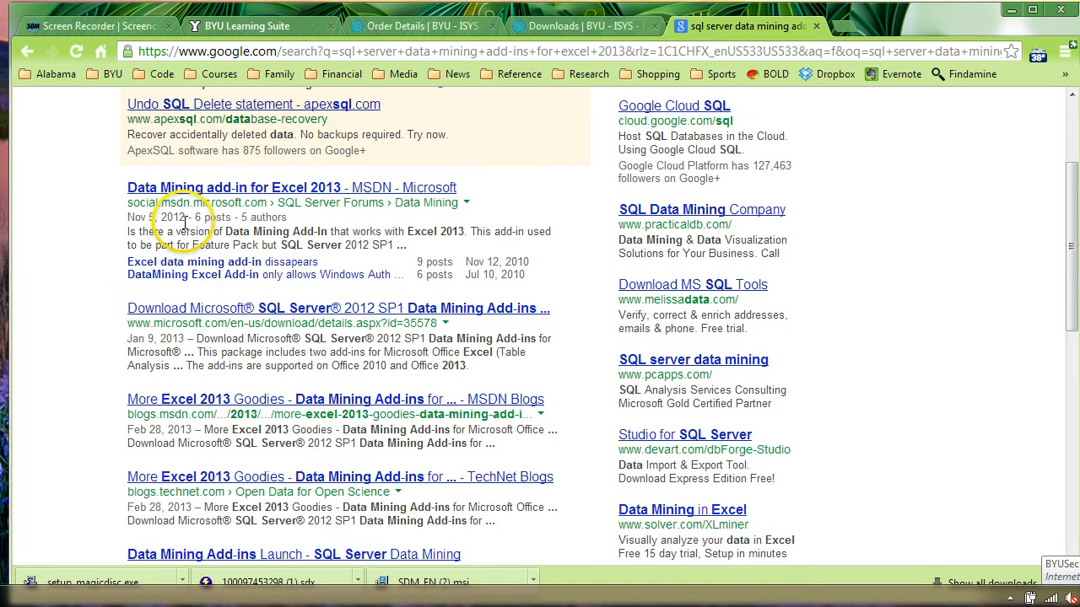
pyautogui.scroll(-2, 185, 221)
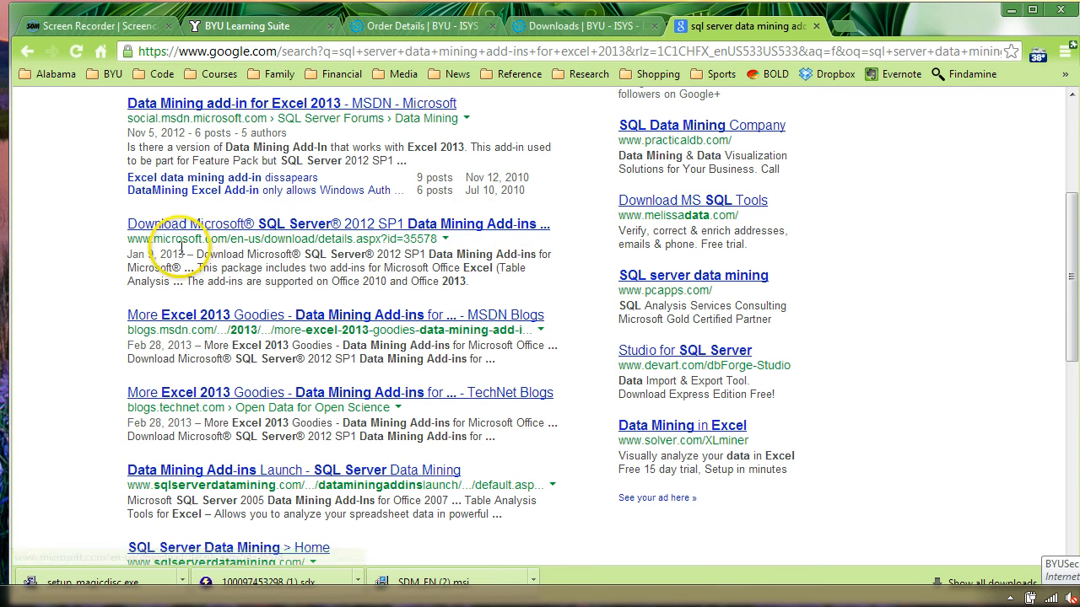
pyautogui.click(239, 225)
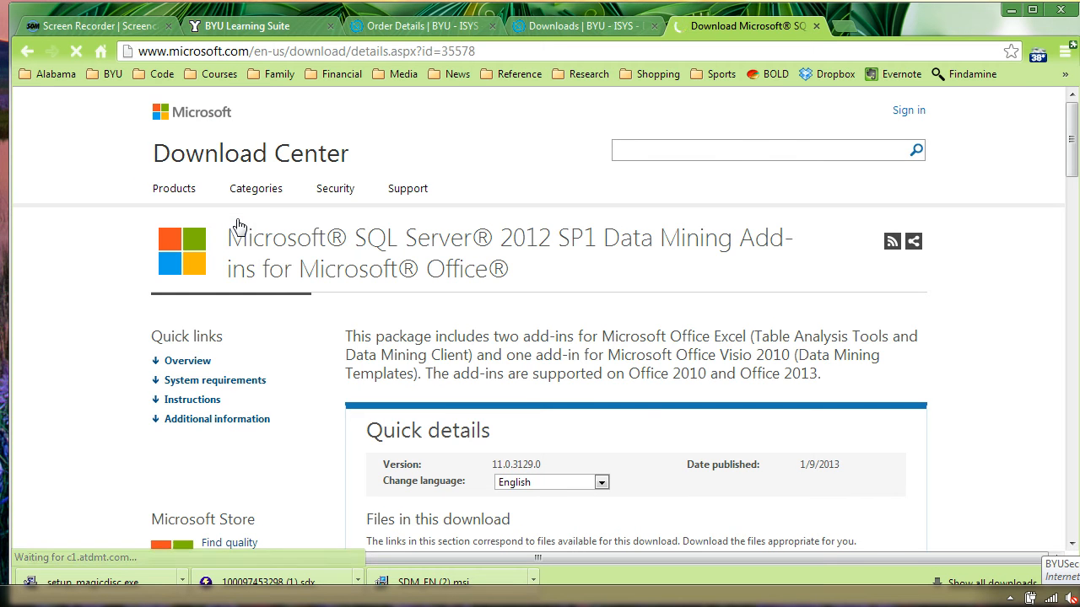
# - Review the x64 (15.2 MB) and x86 (14.9 MB) SQL_AS_DMAddin.msi files, then shift Chrome right
pyautogui.scroll(-2, 240, 226)
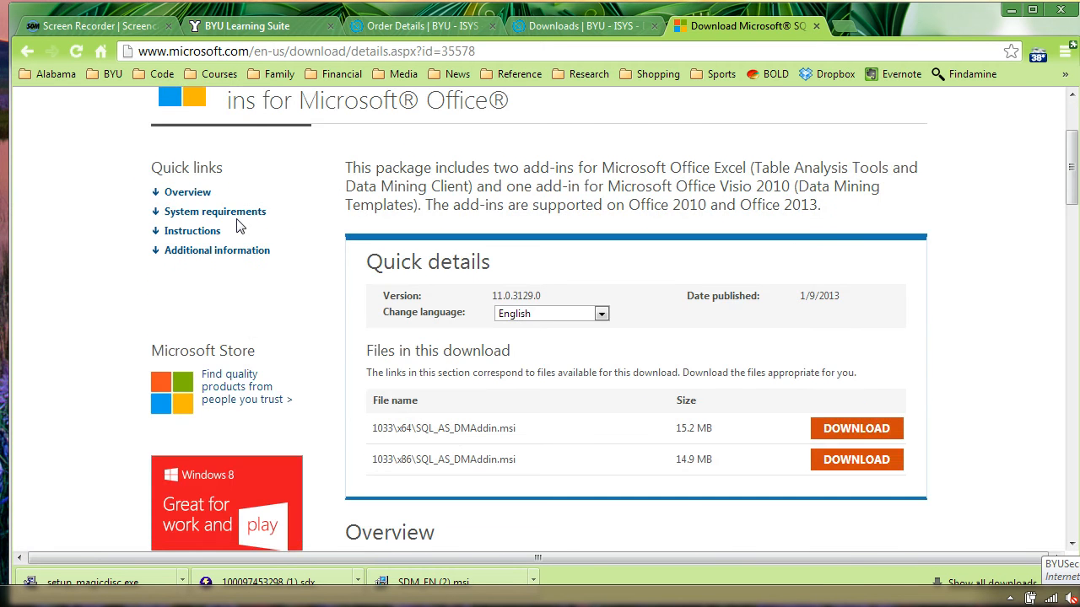
pyautogui.scroll(2, 240, 226)
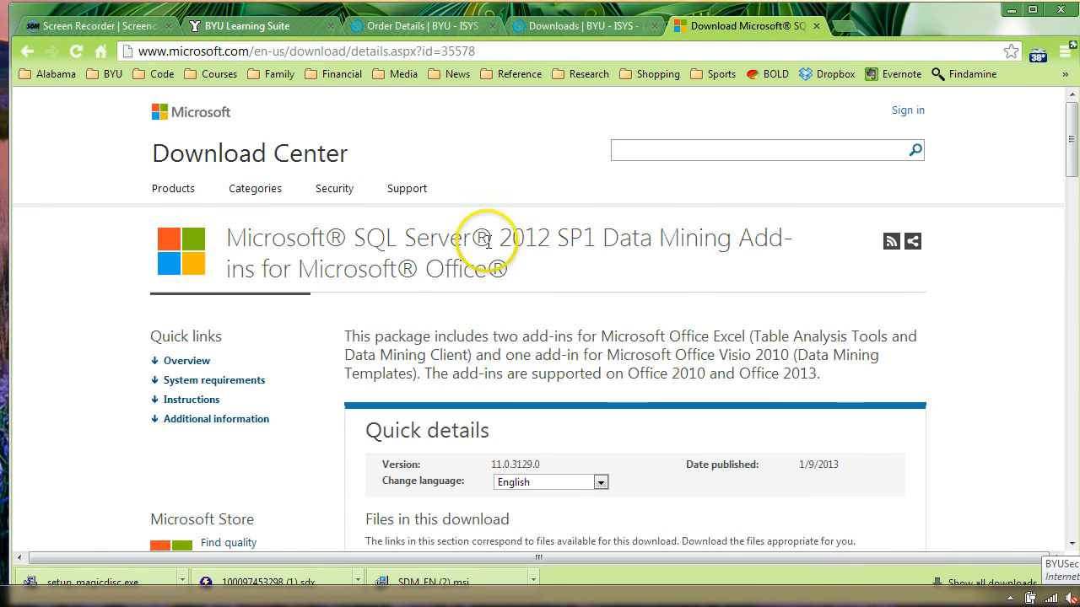
pyautogui.scroll(-5, 477, 224)
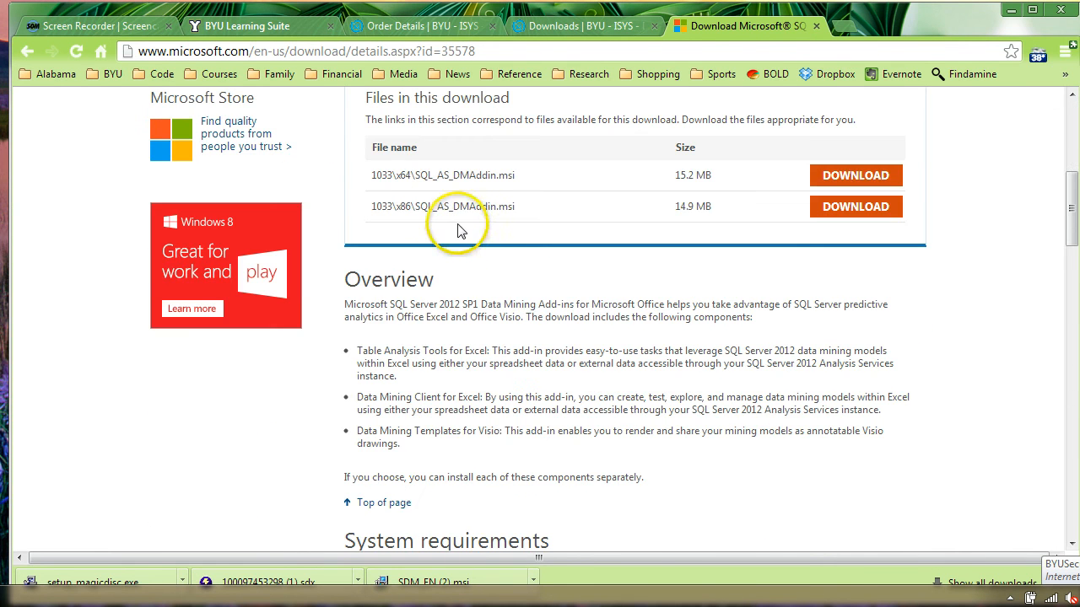
pyautogui.scroll(2, 460, 232)
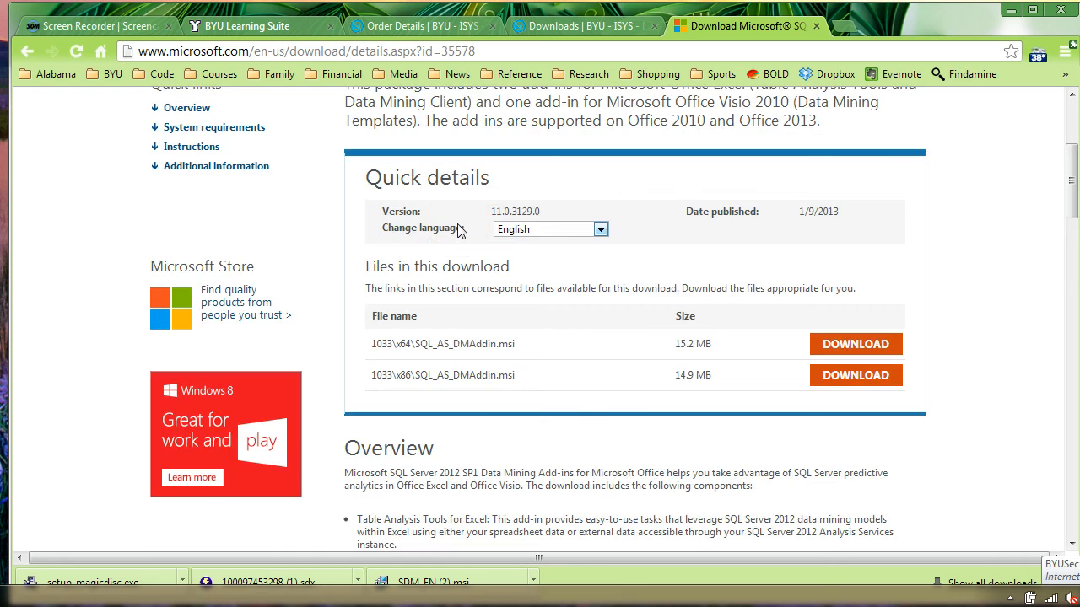
pyautogui.scroll(2, 460, 231)
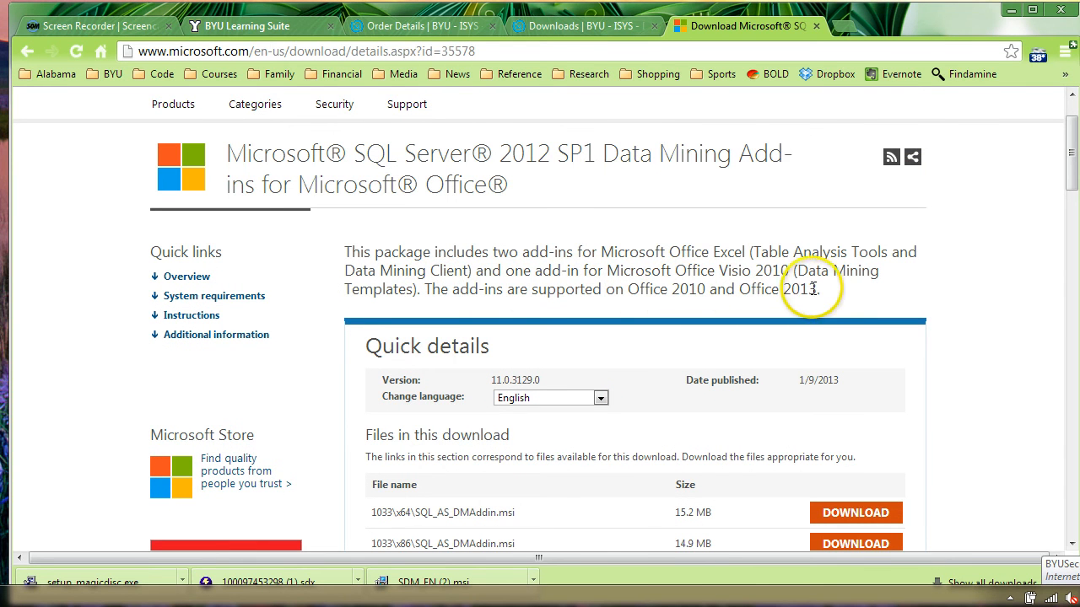
pyautogui.click(497, 53)
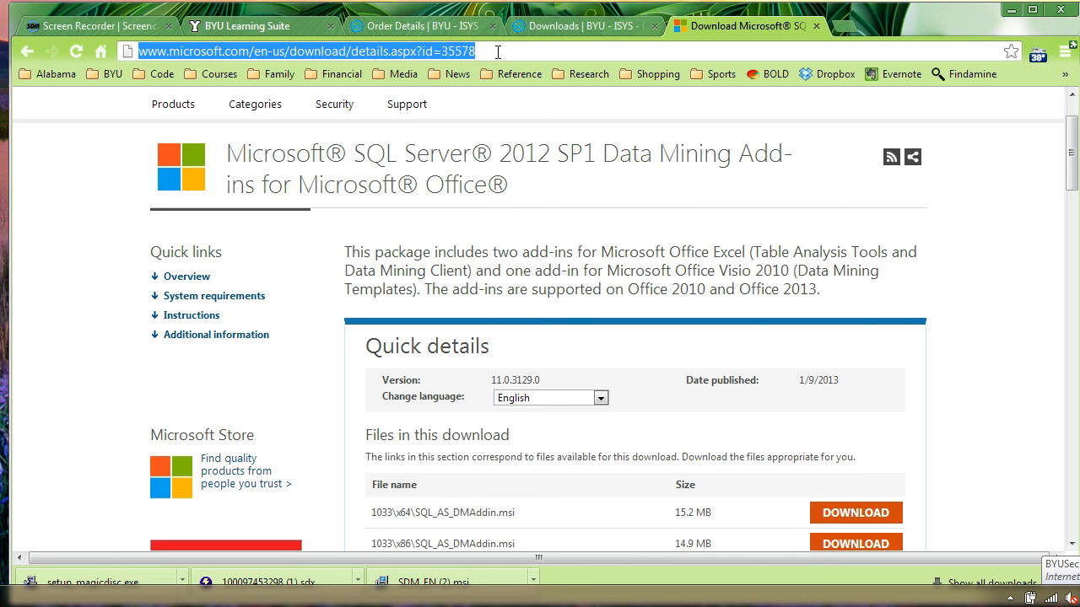
pyautogui.scroll(-3, 540, 300)
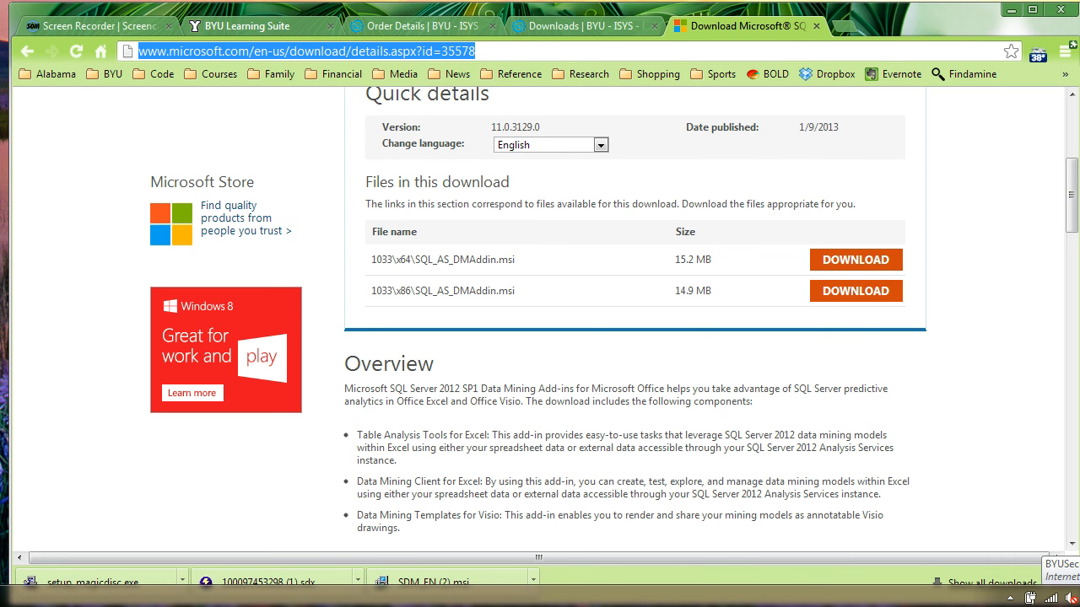
pyautogui.moveTo(230, 11); pyautogui.dragTo(469, 9)
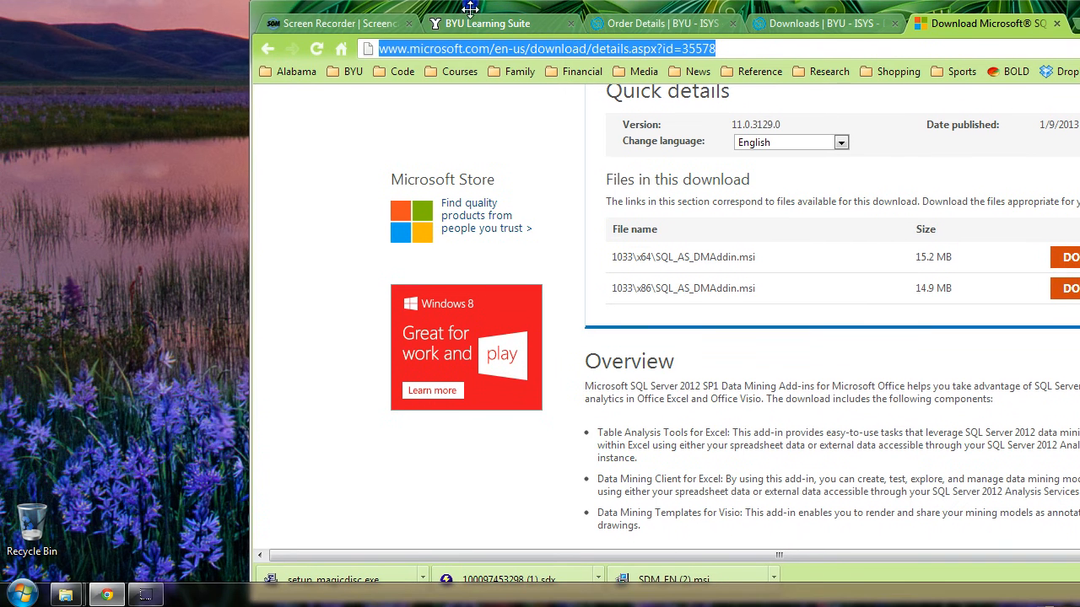
pyautogui.click(23, 593)
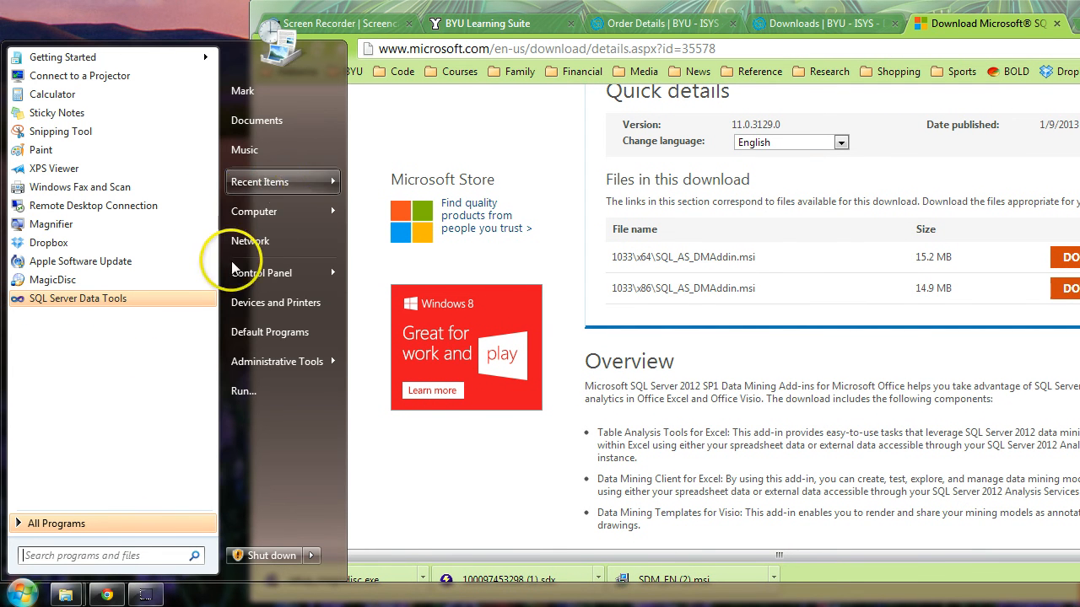
pyautogui.rightClick(275, 218)
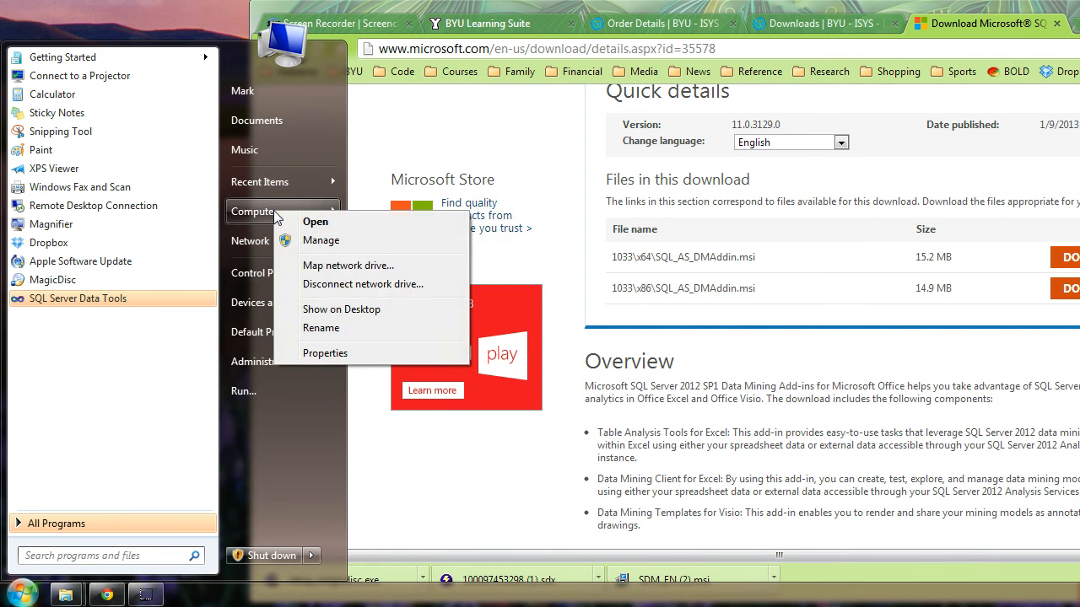
pyautogui.click(326, 353)
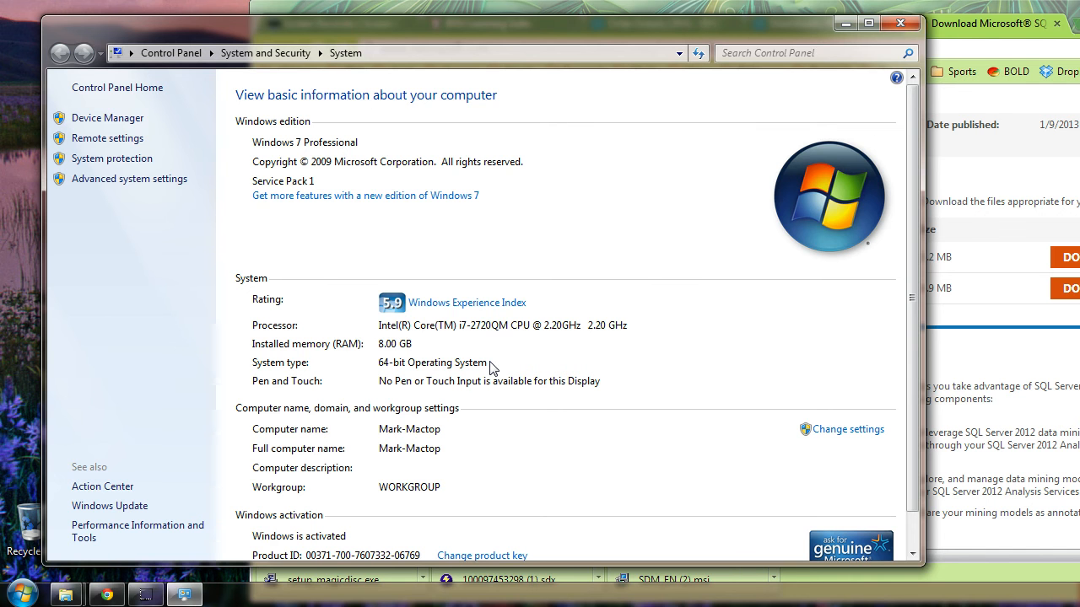
pyautogui.click(900, 23)
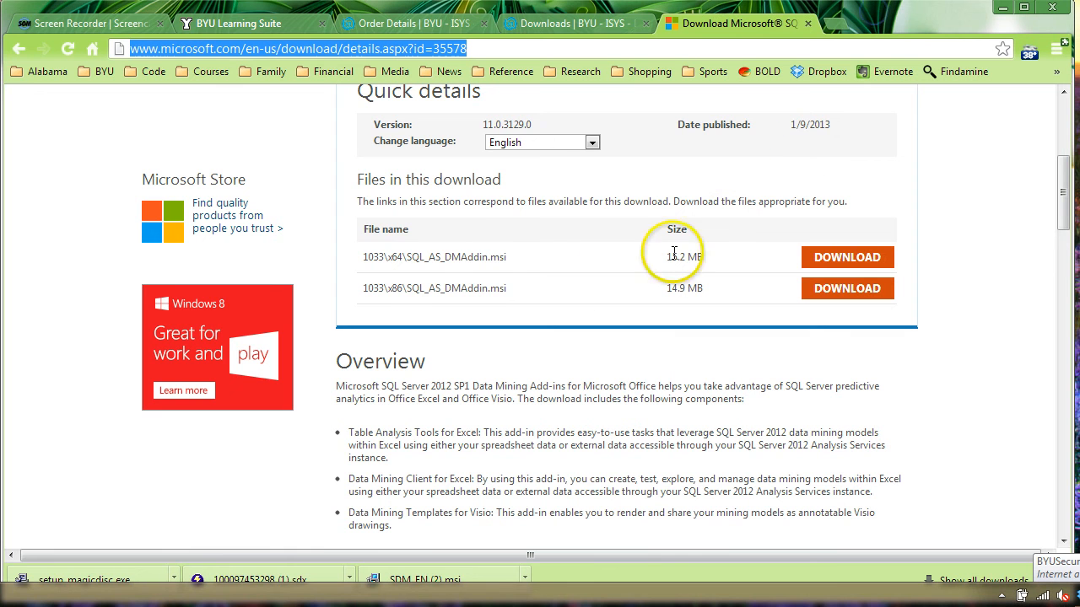
# - Download the x64 SQL_AS_DMAddin.msi installer and open it from Chrome's downloads bar
pyautogui.click(844, 259)
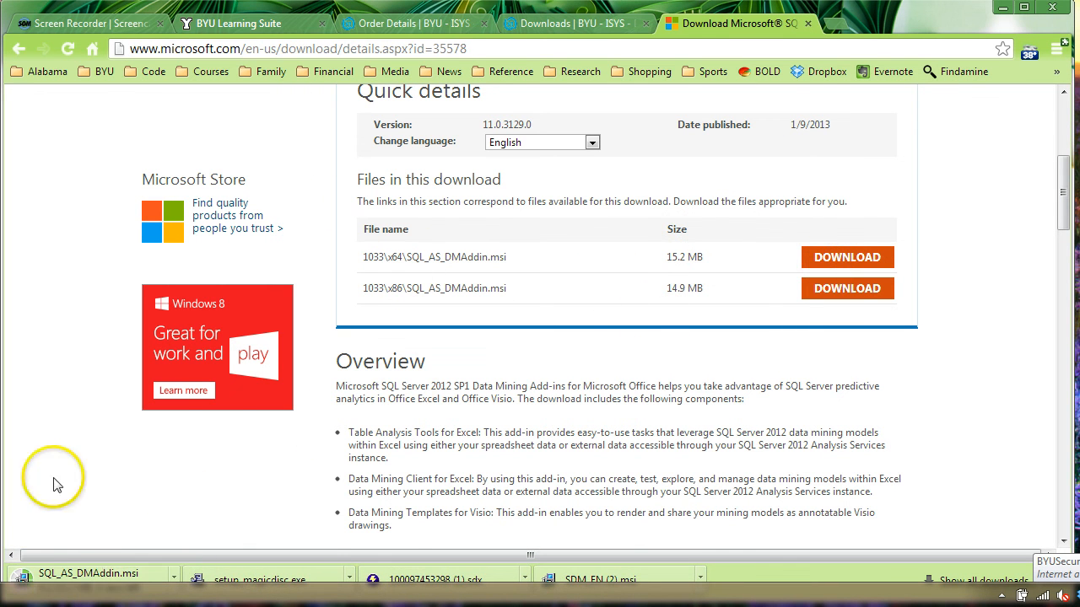
pyautogui.scroll(4, 53, 482)
pyautogui.click(66, 579)
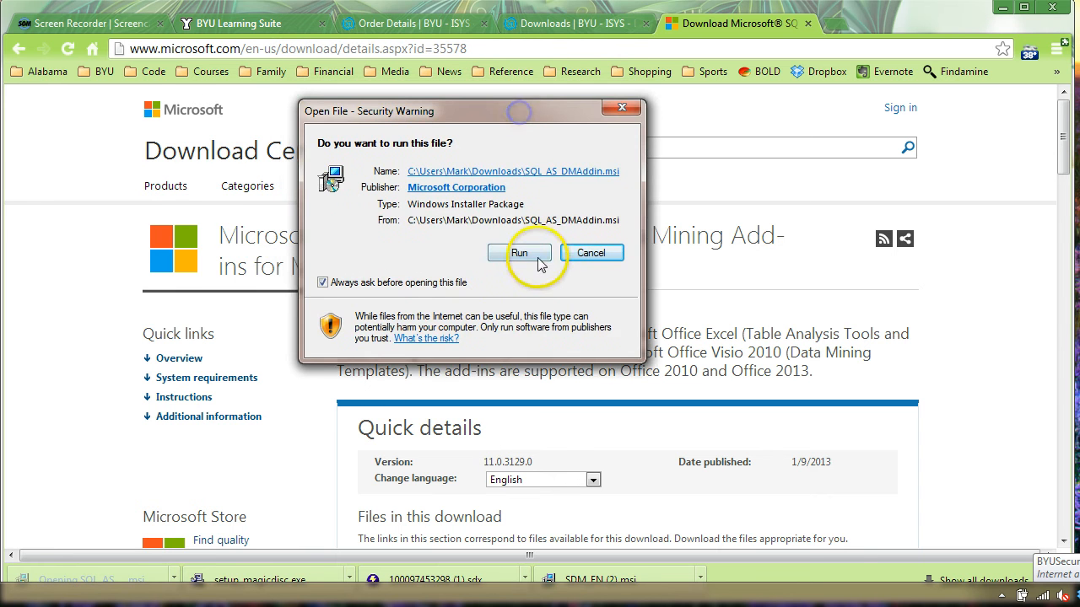
# - Run the Data Mining Add-Ins installer and accept its license terms
pyautogui.click(517, 245)
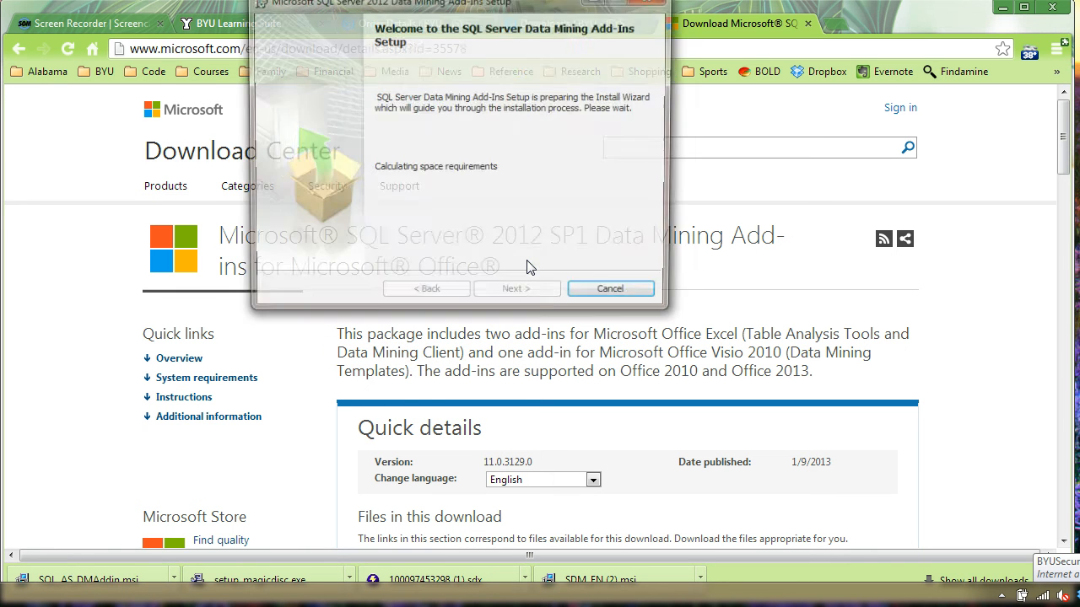
pyautogui.moveTo(536, 10); pyautogui.dragTo(530, 78)
pyautogui.click(513, 364)
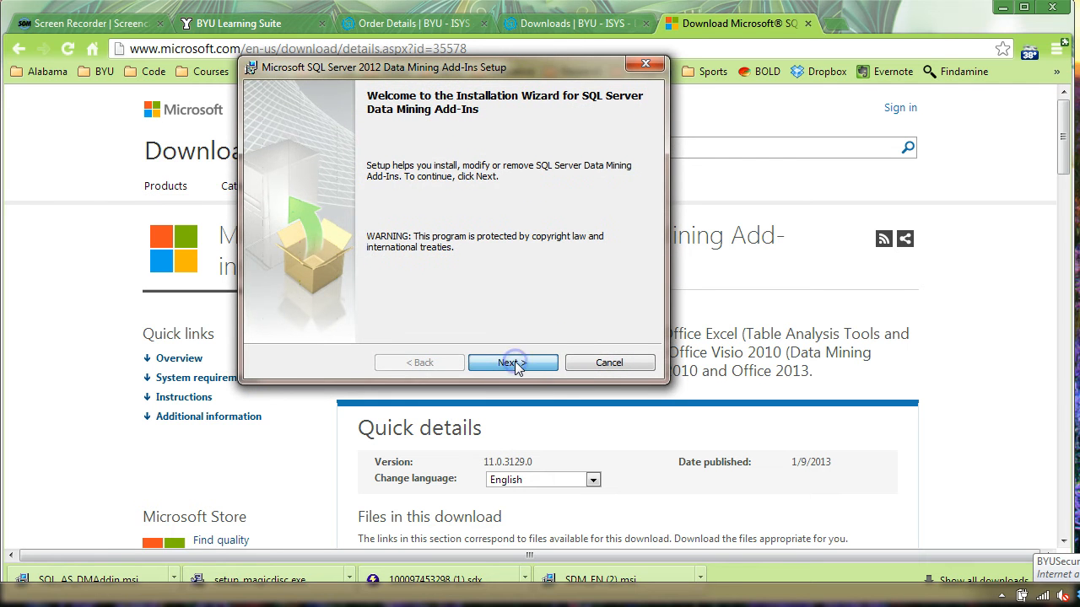
pyautogui.click(311, 304)
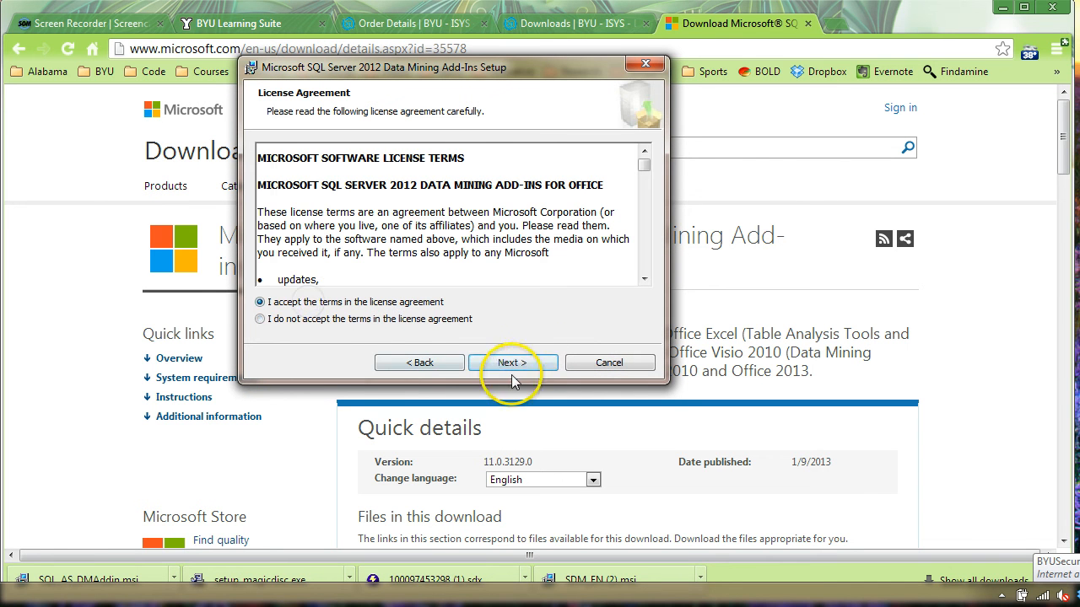
pyautogui.click(498, 365)
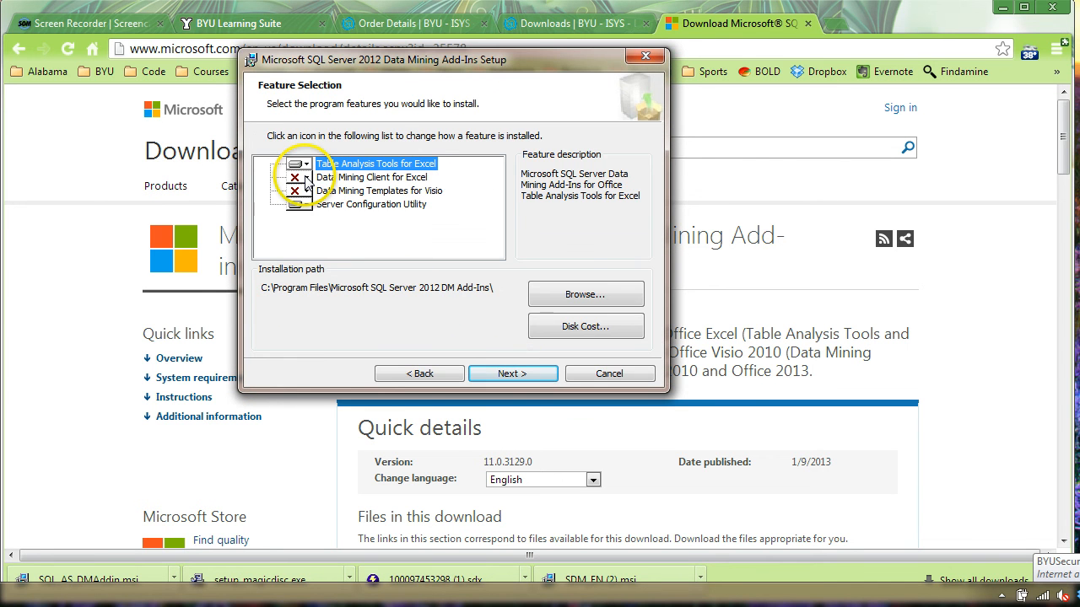
# - Set Data Mining Client for Excel and Data Mining Templates for Visio to 'Entire feature will be installed'
pyautogui.click(306, 179)
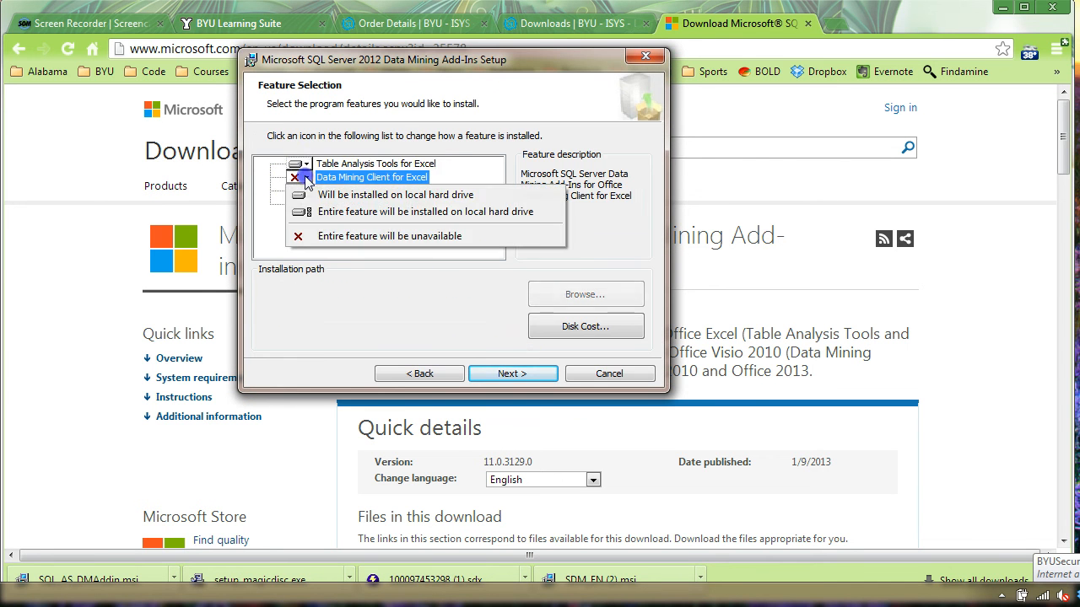
pyautogui.click(336, 216)
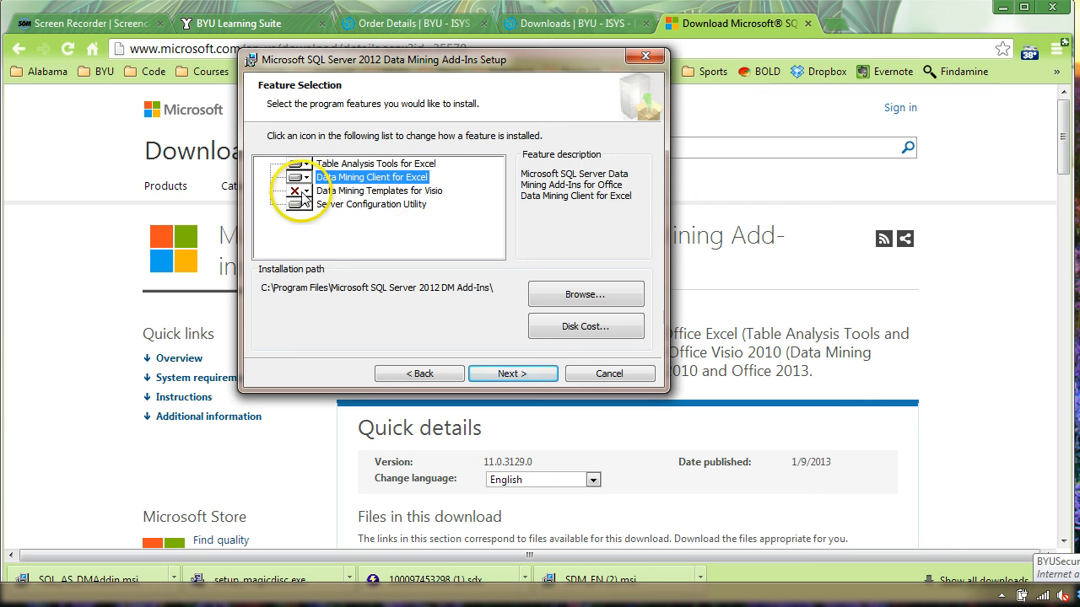
pyautogui.click(306, 191)
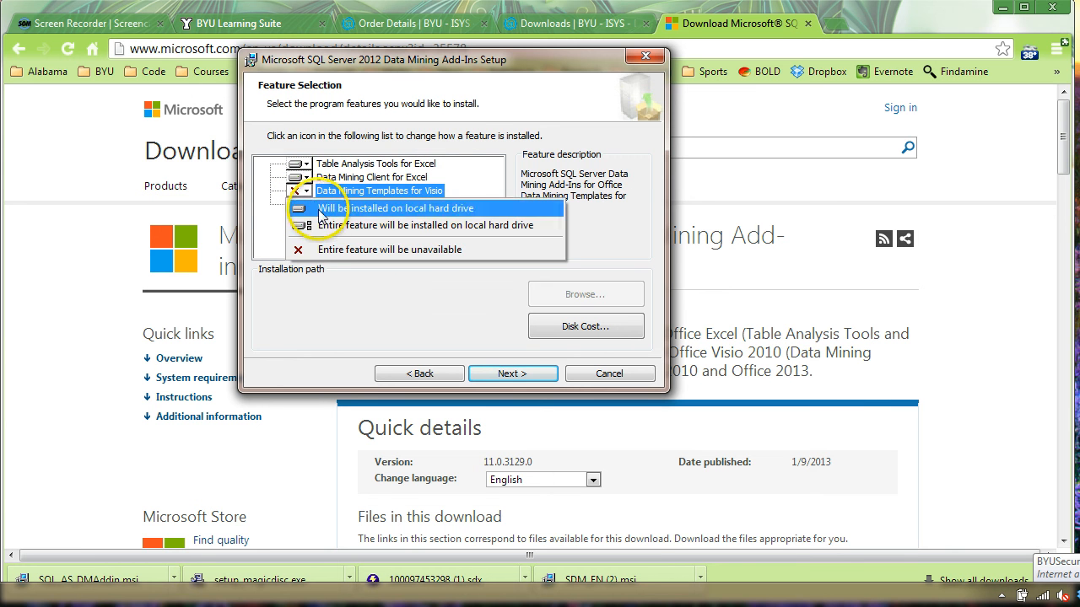
pyautogui.click(326, 225)
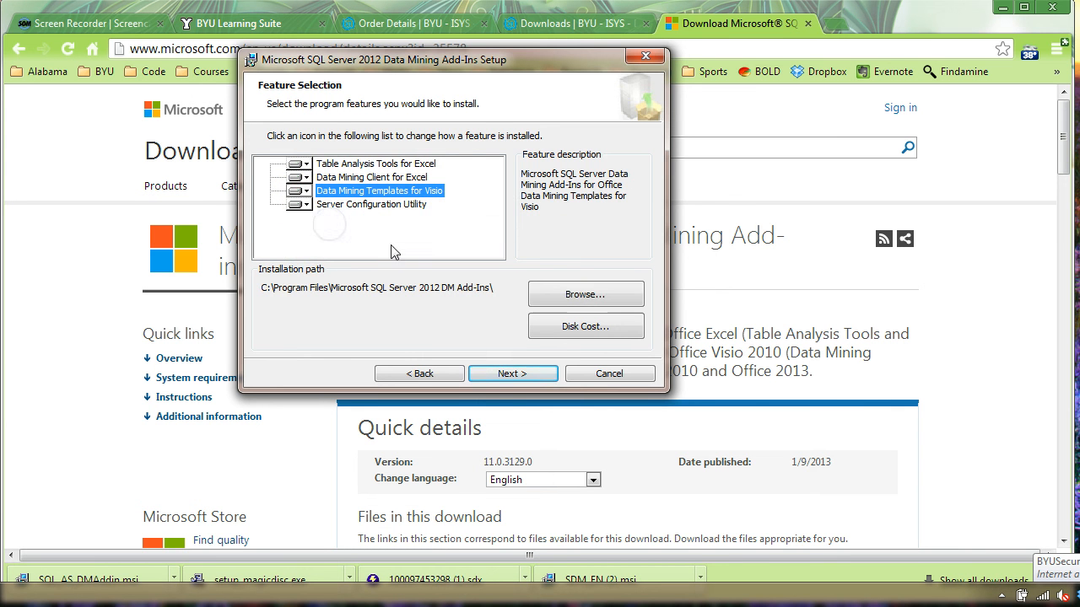
pyautogui.click(502, 376)
# - Install the chosen Data Mining Add-Ins features and finish the wizard once installation completes
pyautogui.click(507, 365)
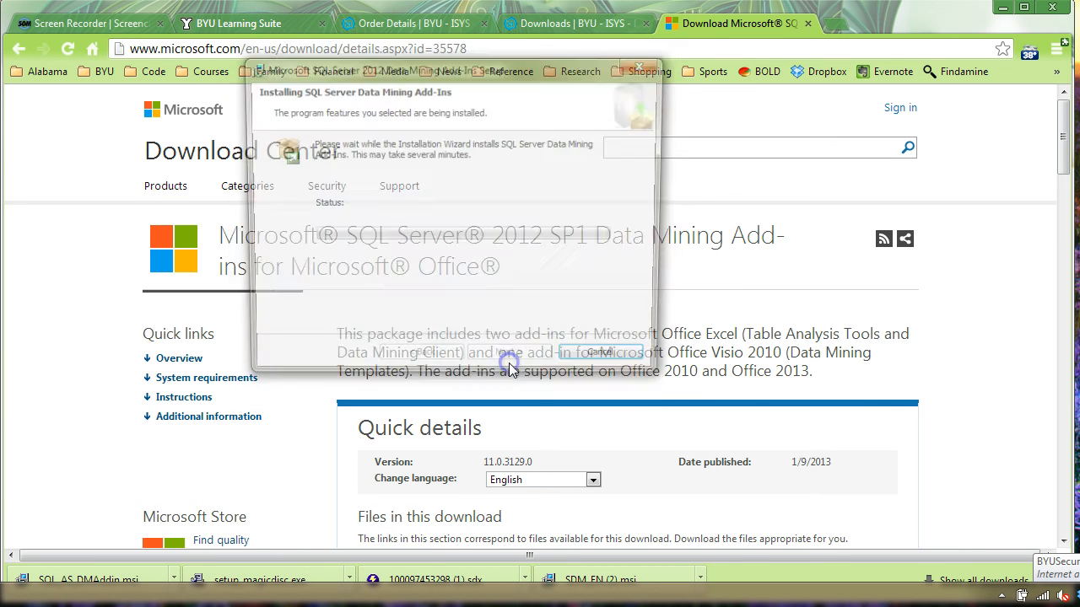
pyautogui.click(542, 299)
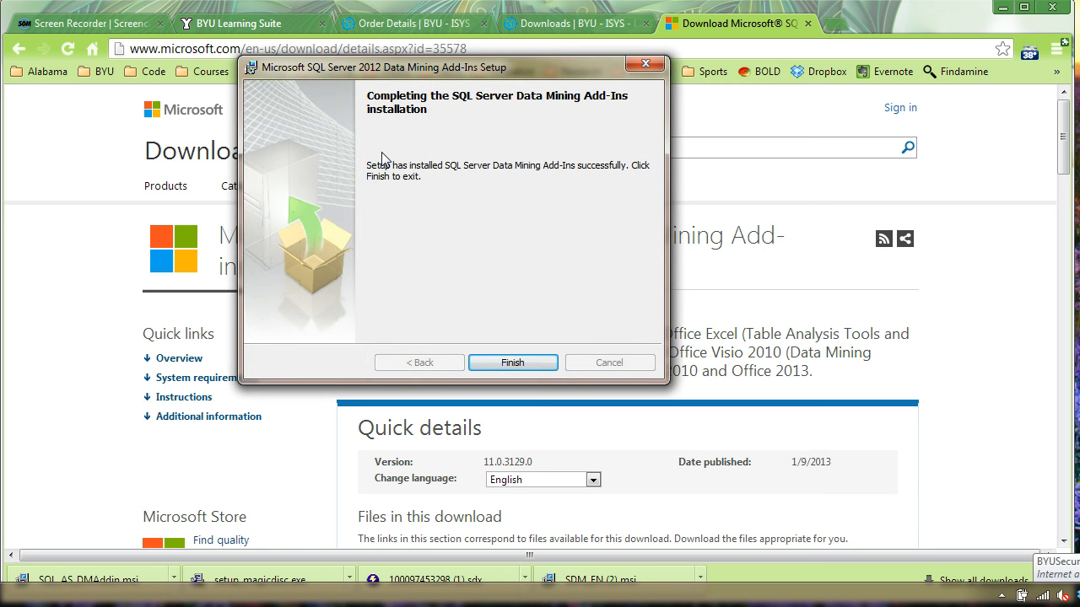
pyautogui.click(513, 362)
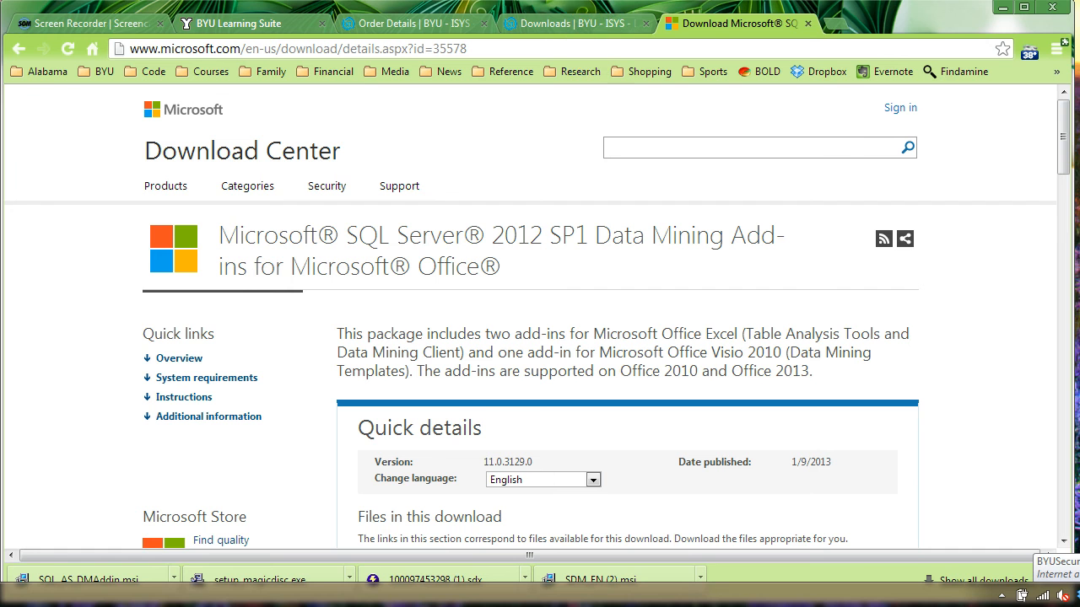
# - Launch Getting Started from Start > All Programs > Microsoft SQL Server 2012 Data Mining Add-ins, then show the desktop
pyautogui.moveTo(352, 21); pyautogui.dragTo(601, 21)
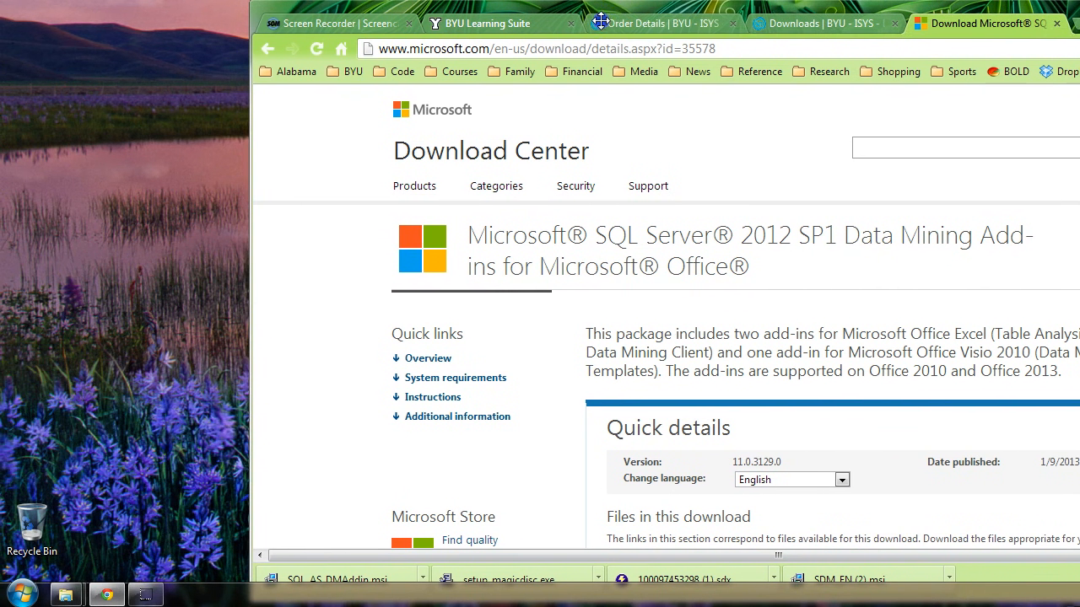
pyautogui.click(21, 595)
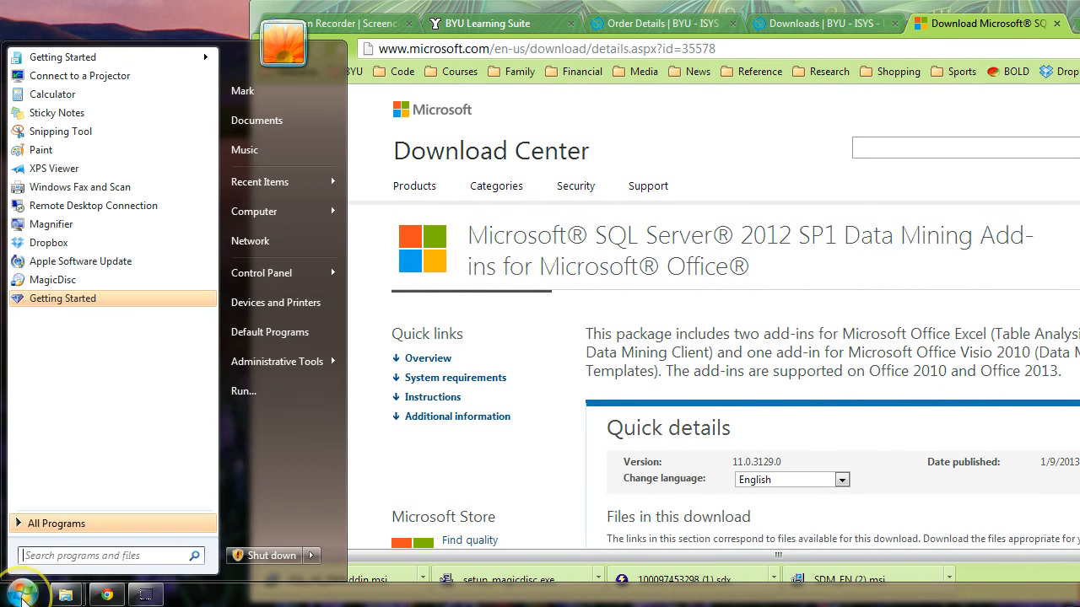
pyautogui.click(63, 524)
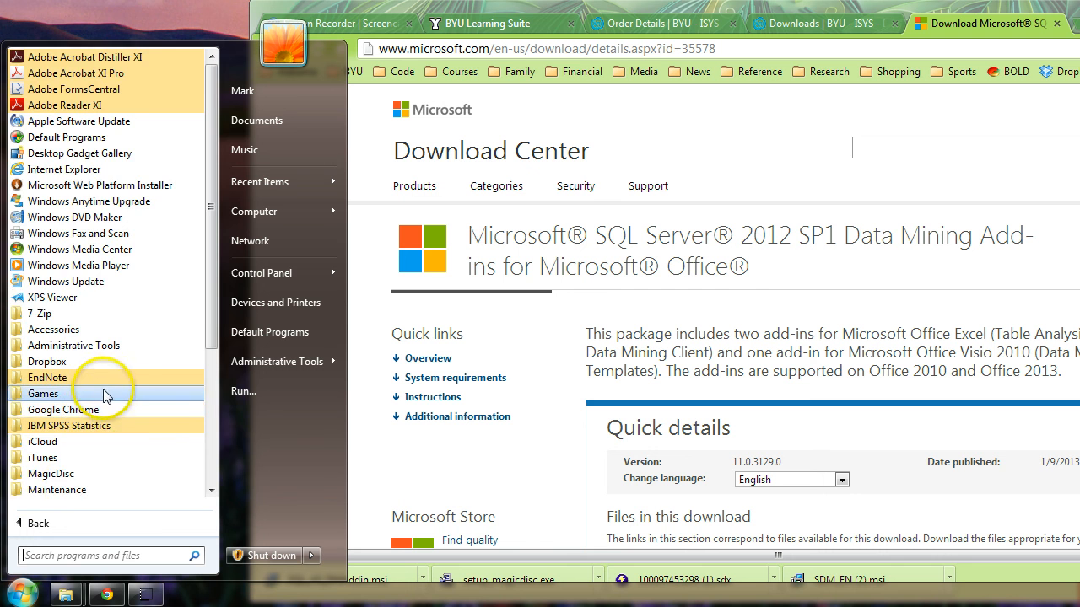
pyautogui.scroll(-4, 106, 434)
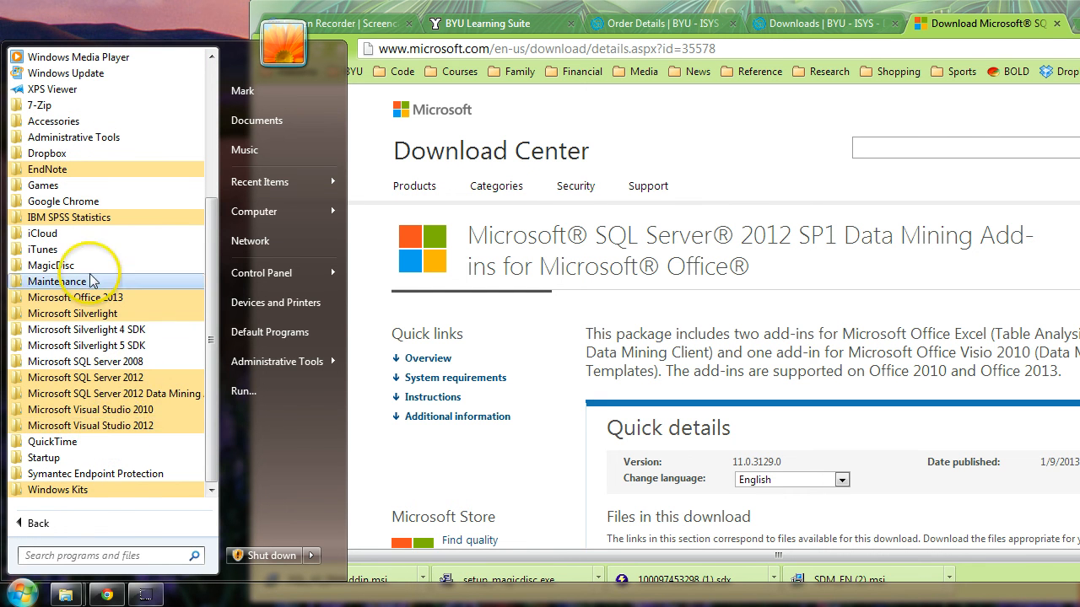
pyautogui.click(103, 394)
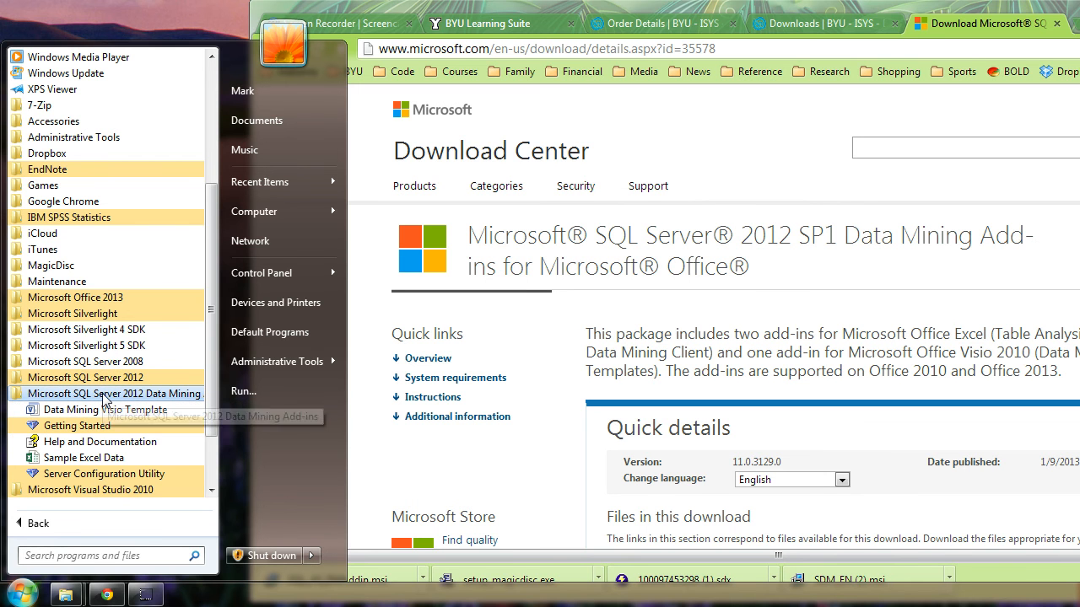
pyautogui.click(76, 432)
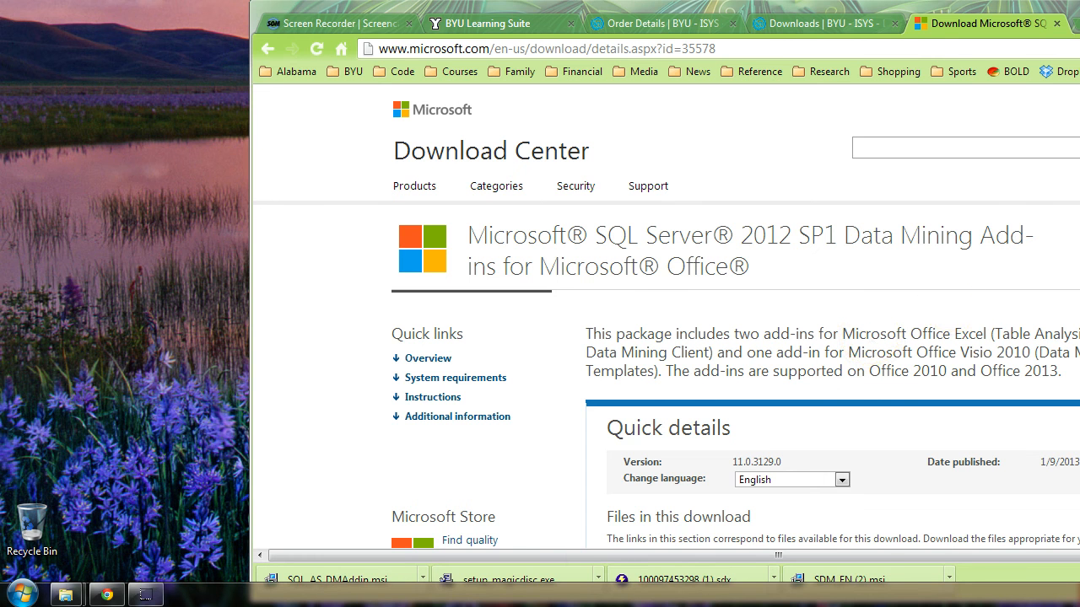
pyautogui.press('super+d')
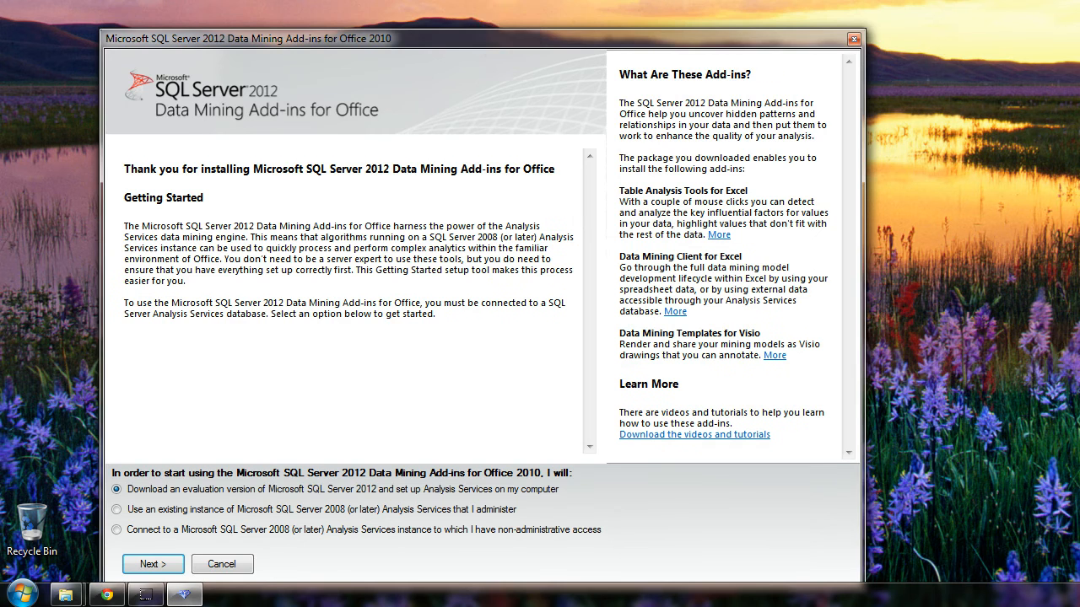
# - Choose 'Use an existing instance' of Analysis Services and launch the Server Configuration Utility
pyautogui.moveTo(516, 33); pyautogui.dragTo(539, 14)
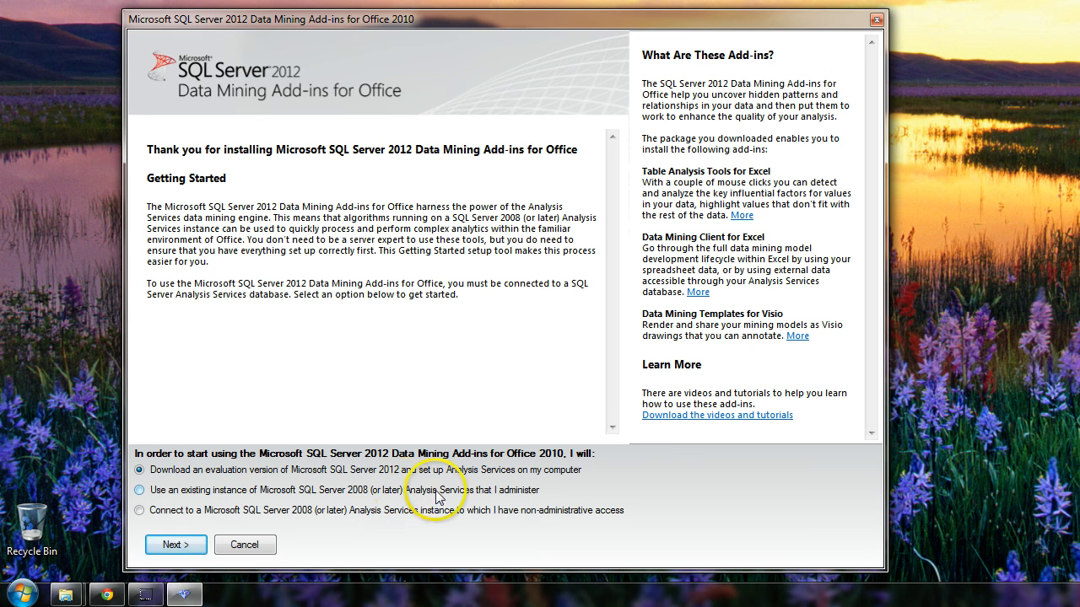
pyautogui.click(140, 491)
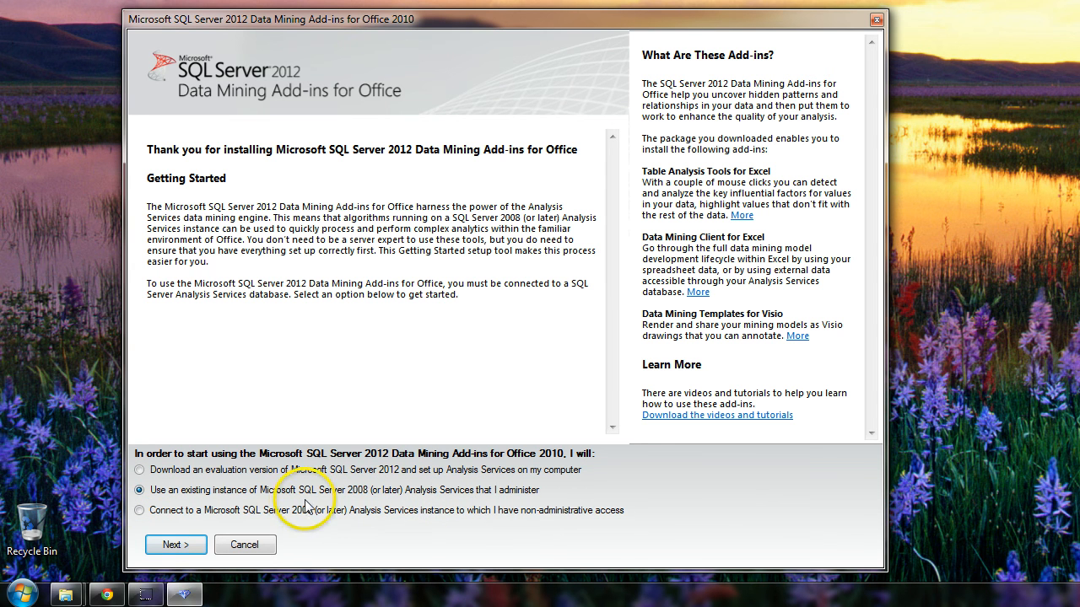
pyautogui.click(173, 545)
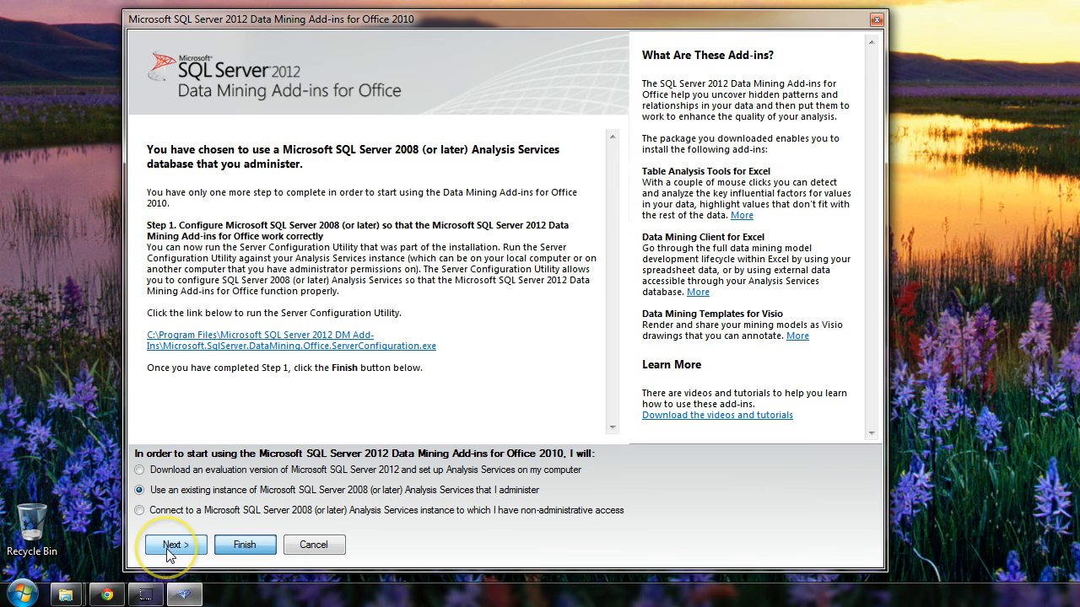
pyautogui.click(216, 342)
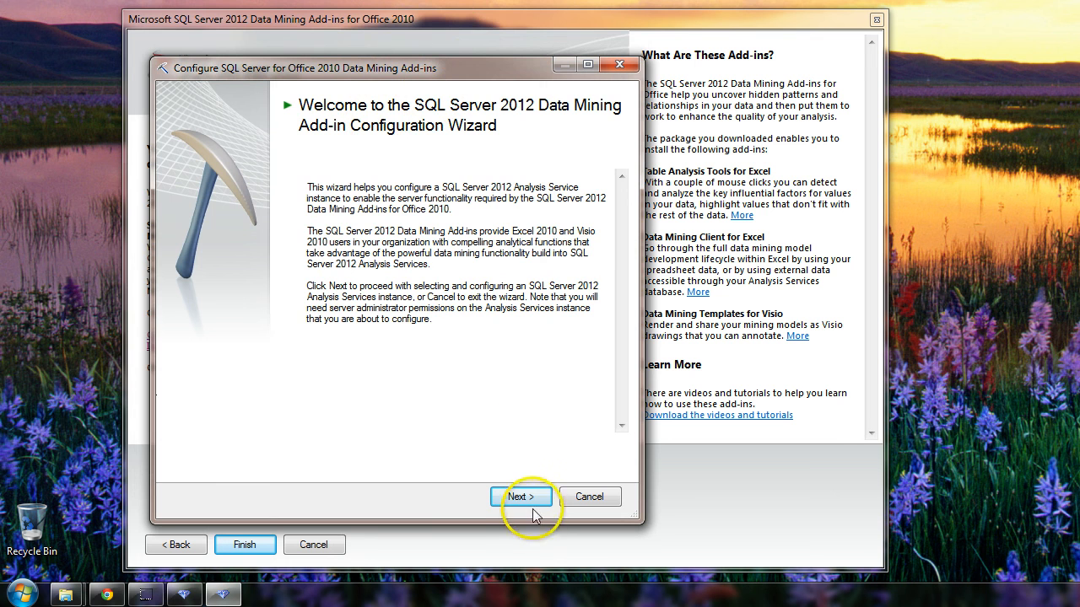
# - Pass the wizard's Welcome page and connect to the localhost Analysis Services server
pyautogui.click(523, 501)
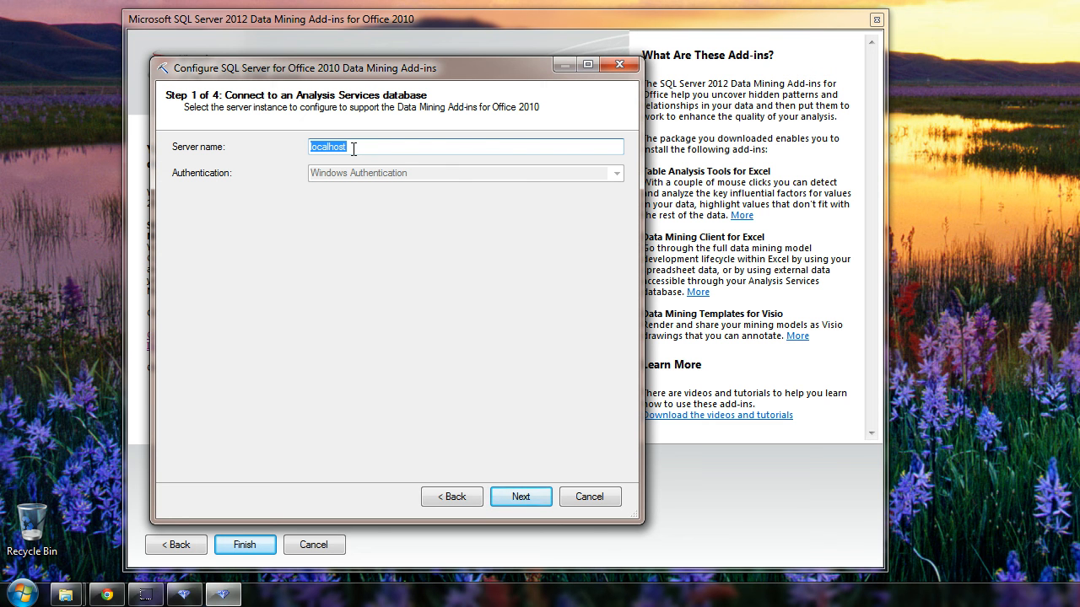
pyautogui.moveTo(370, 147); pyautogui.dragTo(289, 150)
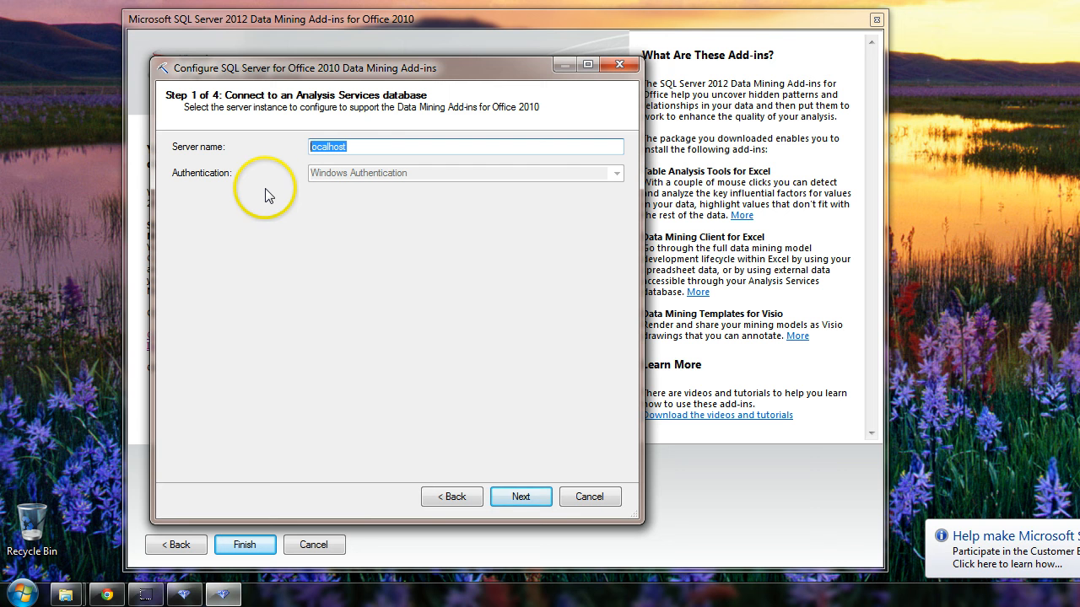
pyautogui.click(366, 147)
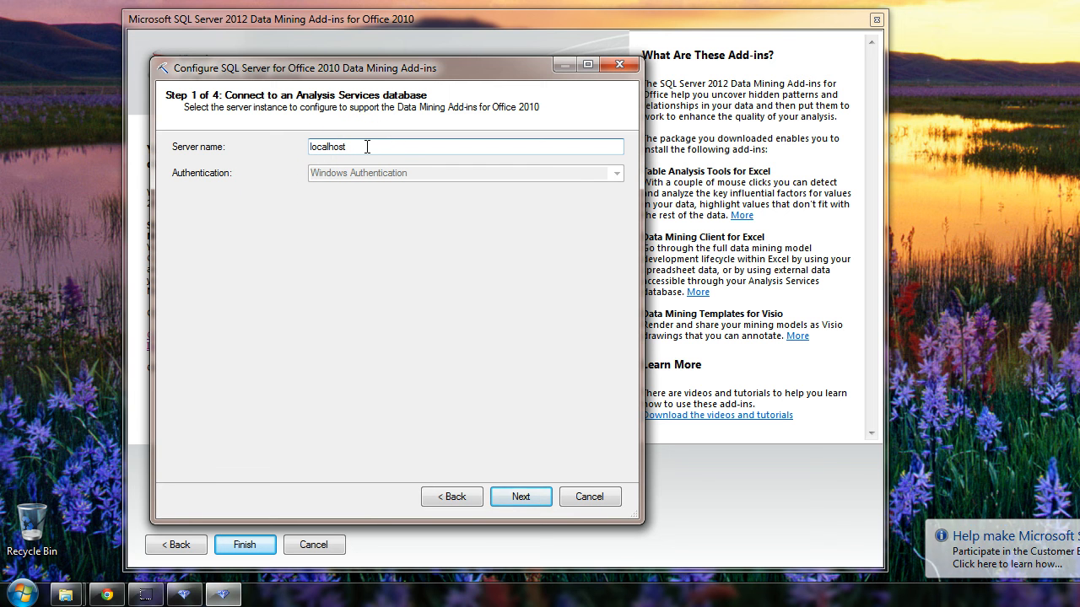
pyautogui.write('\\')
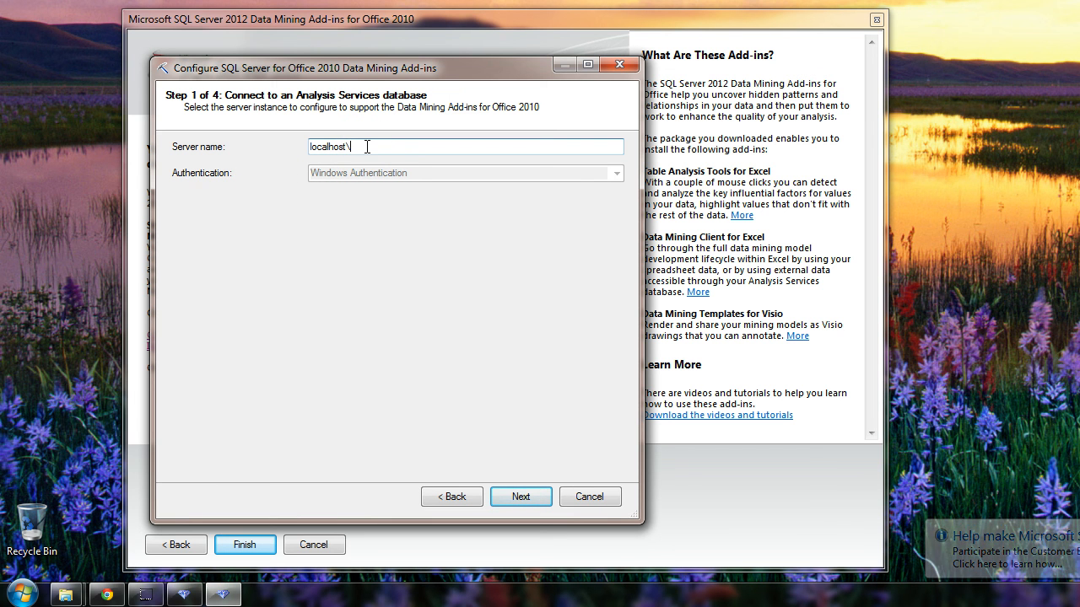
pyautogui.write('Name')
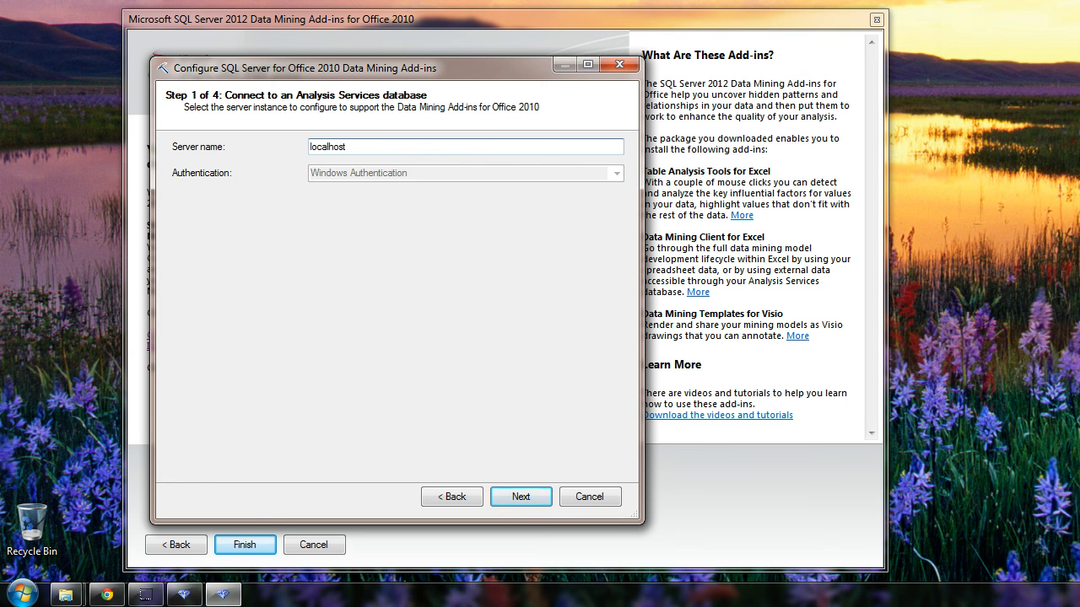
pyautogui.click(519, 503)
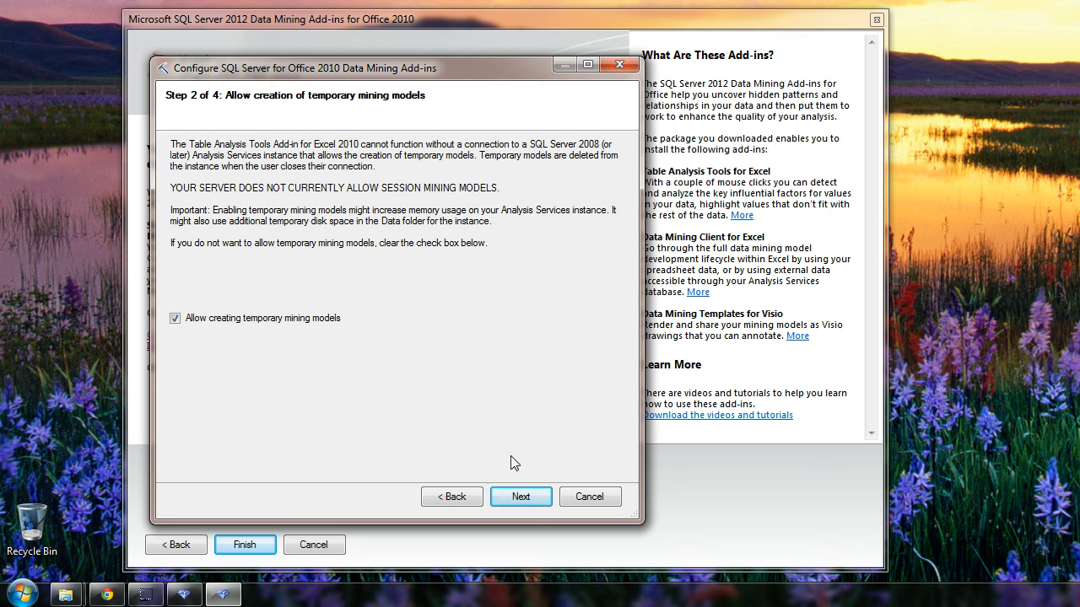
# - Allow temporary mining models and keep the new database name DMAddinsDB
pyautogui.click(523, 497)
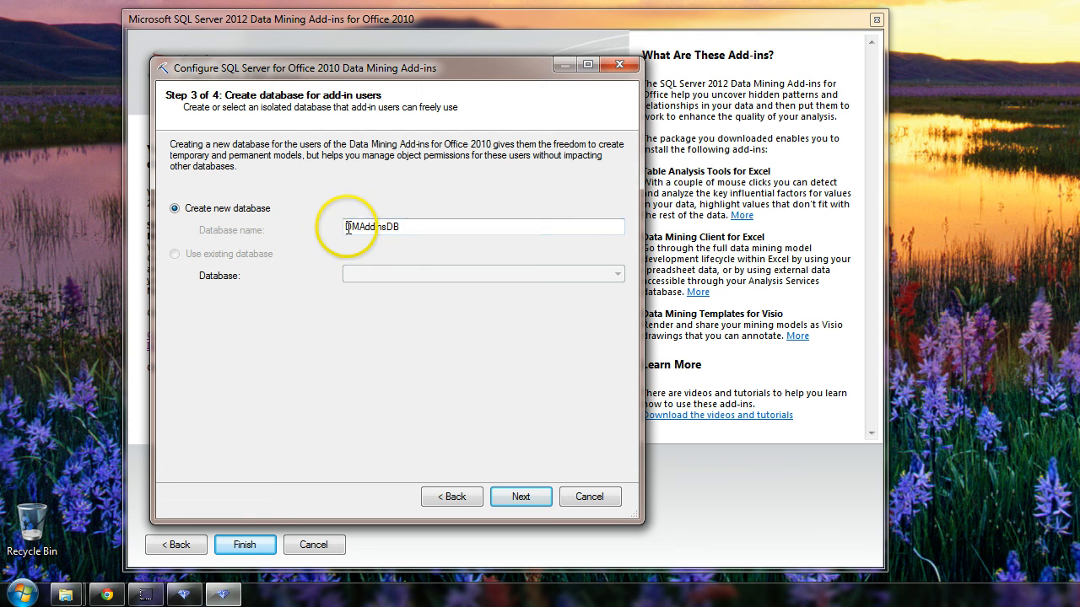
pyautogui.moveTo(345, 225); pyautogui.dragTo(410, 224)
pyautogui.click(410, 226)
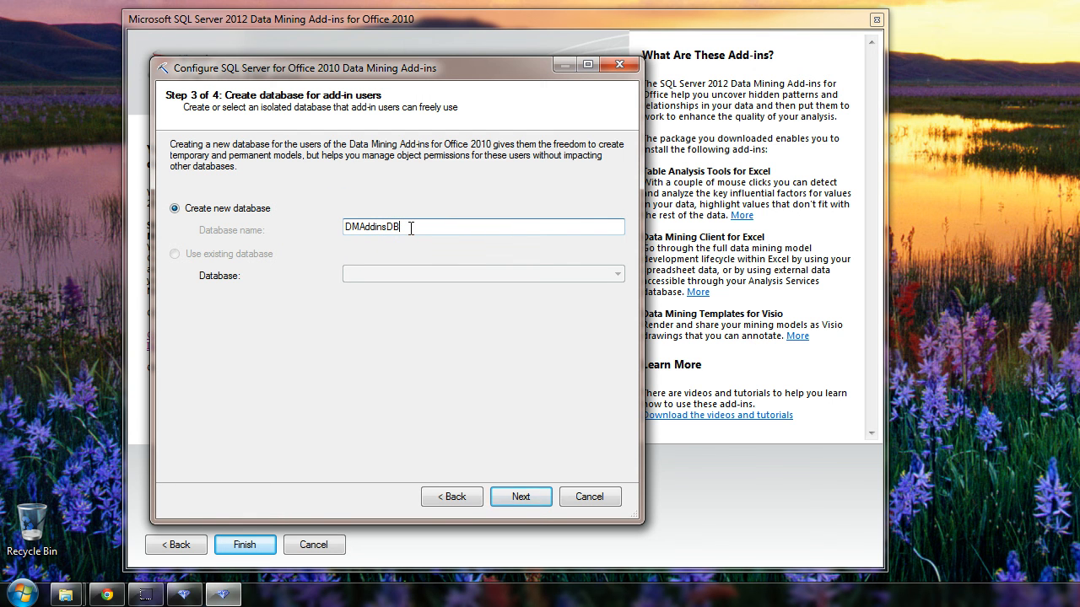
pyautogui.click(521, 497)
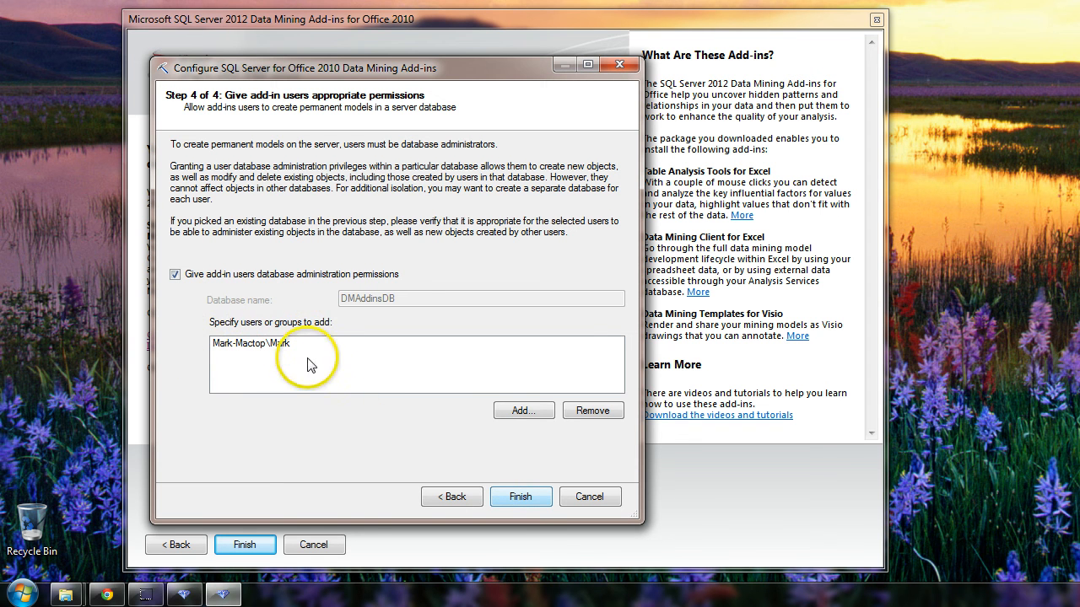
# - Clear the permissions error by dismissing it, selecting the listed user, and reopening the permissions step
pyautogui.click(524, 411)
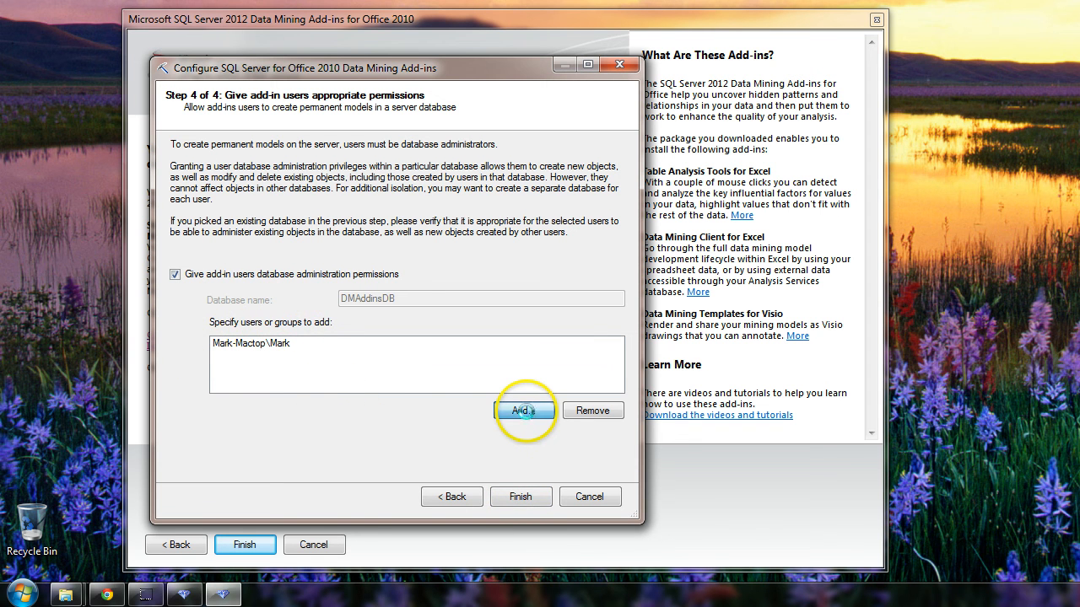
pyautogui.click(341, 184)
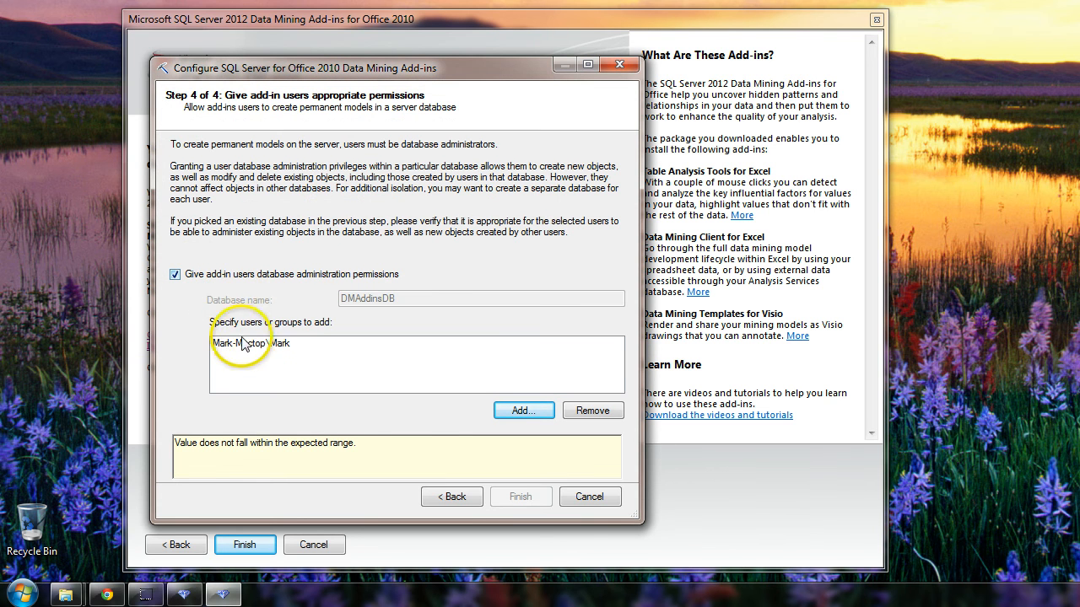
pyautogui.click(317, 340)
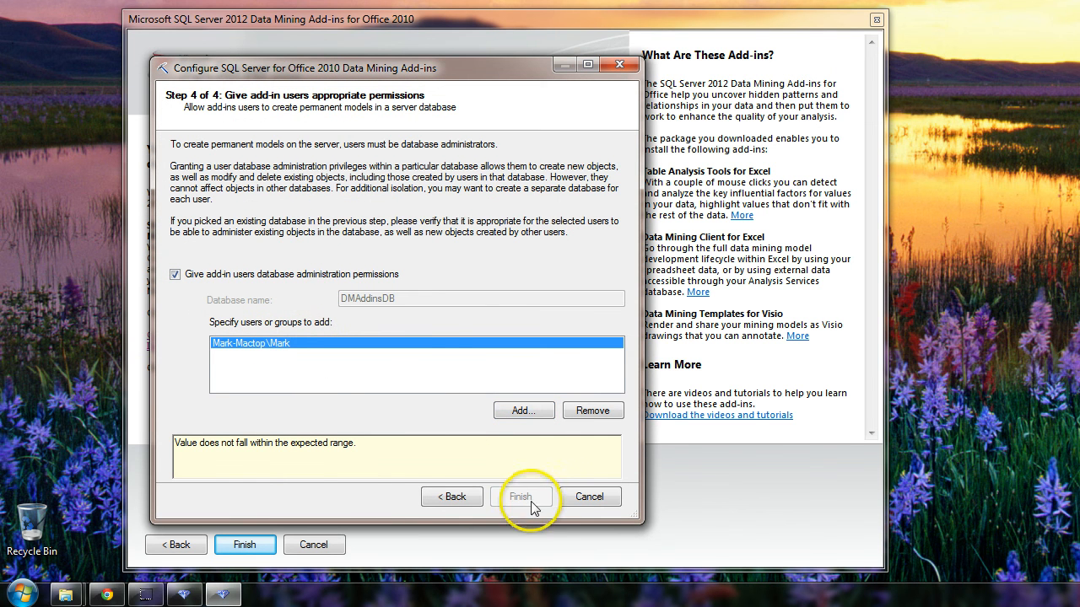
pyautogui.click(453, 496)
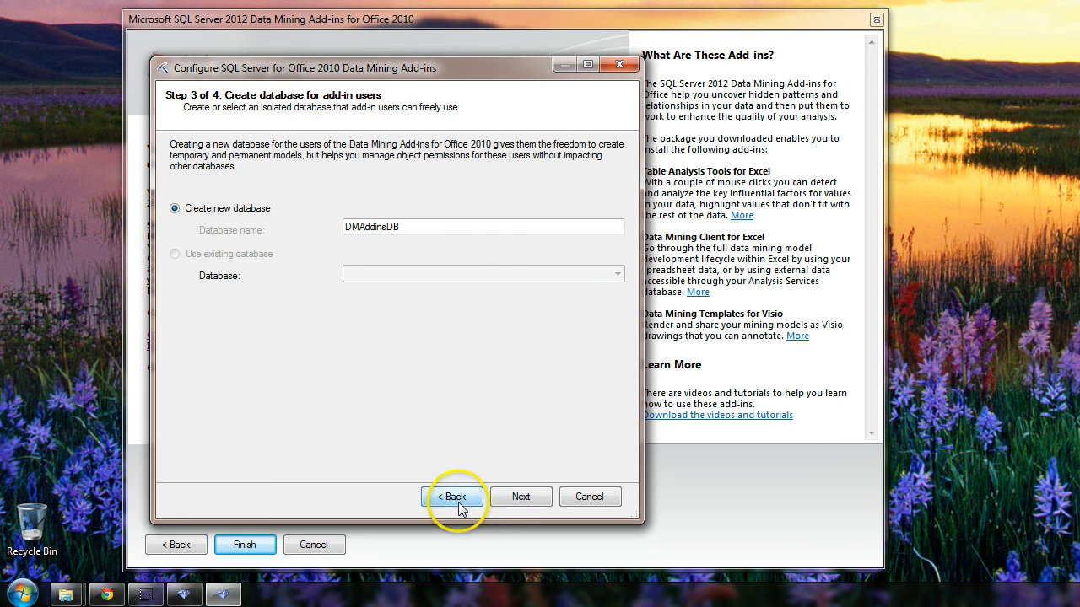
pyautogui.click(518, 497)
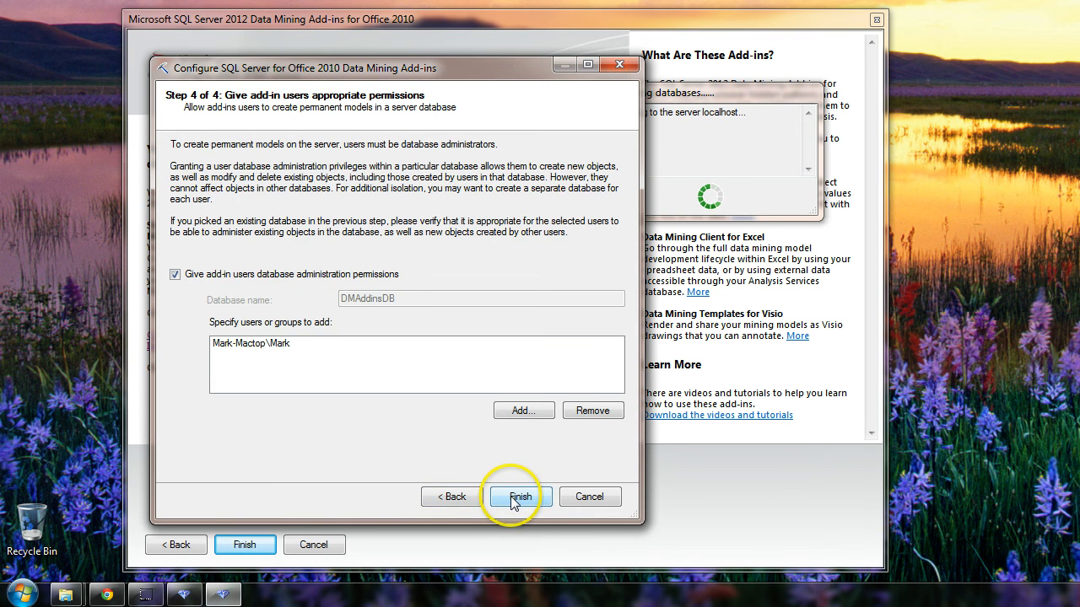
# - Finish the server configuration, close the results, and untick 'Open an example test table'
pyautogui.click(521, 497)
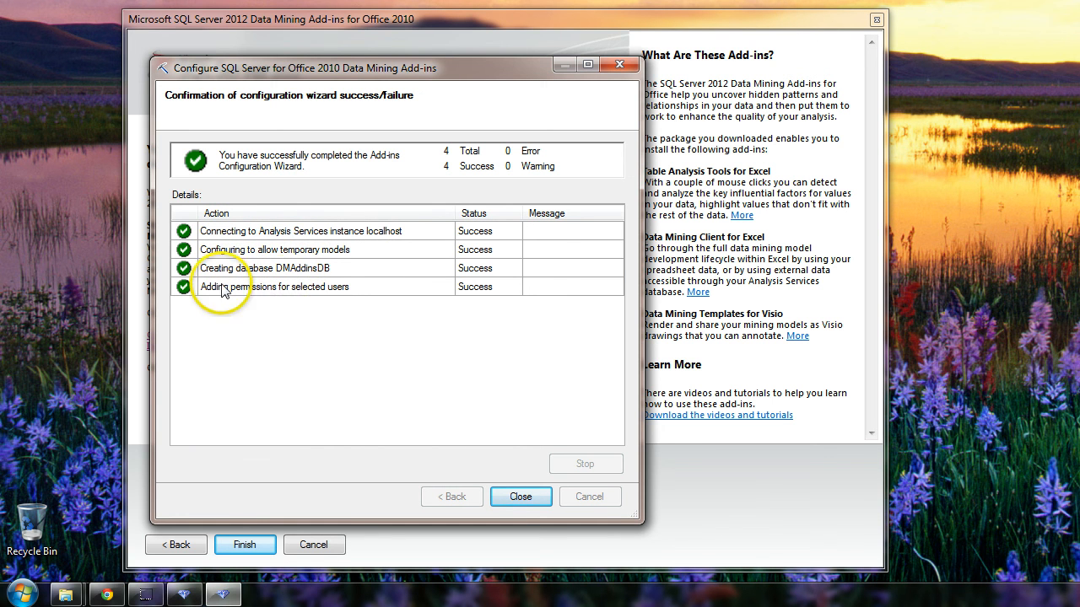
pyautogui.click(521, 501)
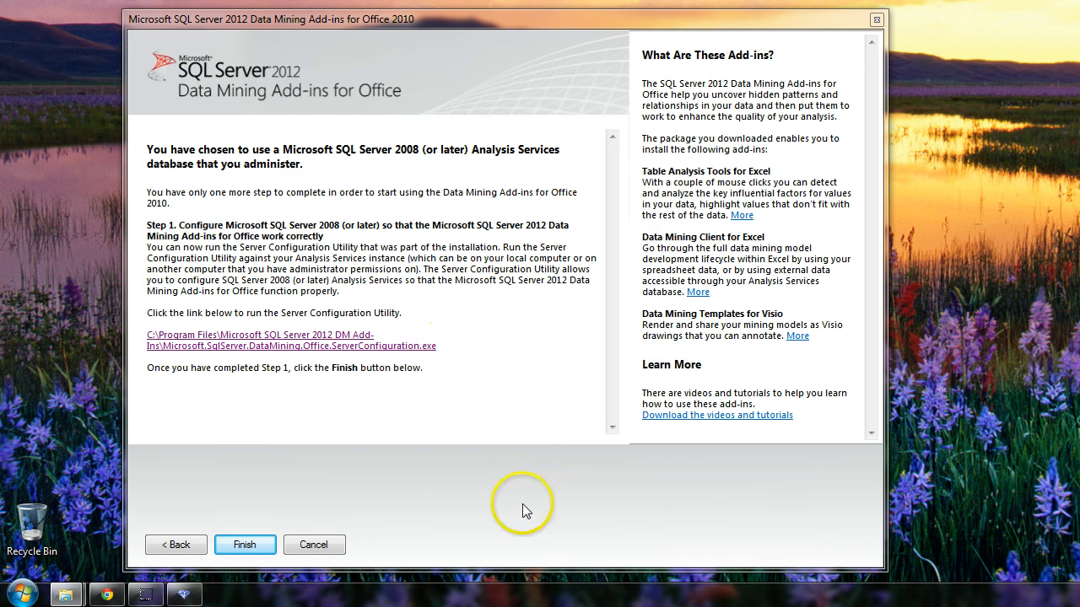
pyautogui.click(244, 546)
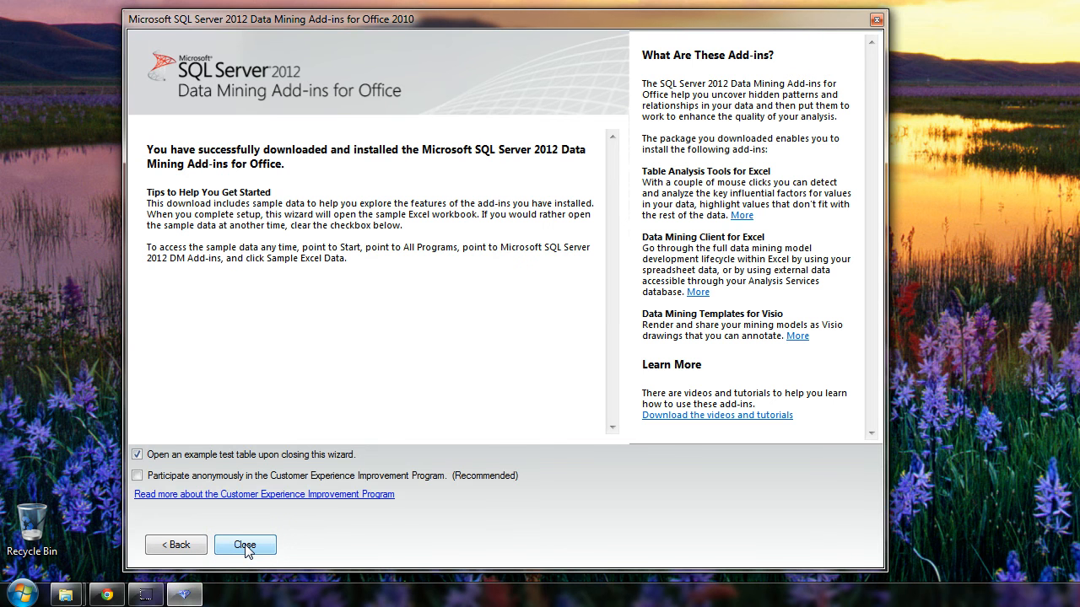
pyautogui.click(138, 455)
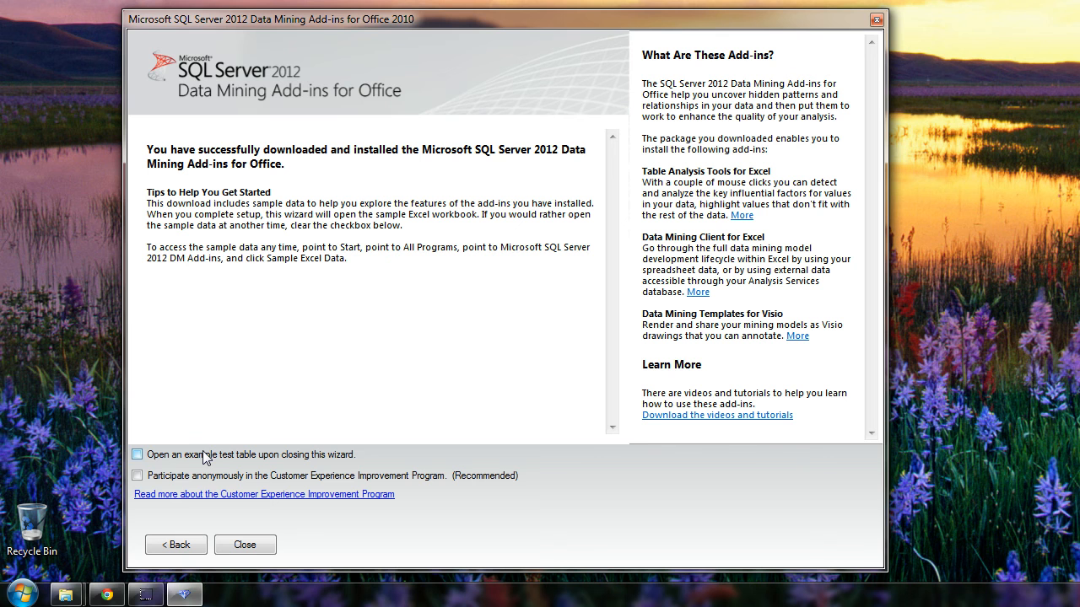
# - Close the setup wizard and open Sample Excel Data from the Data Mining Add-ins Start menu folder
pyautogui.click(248, 546)
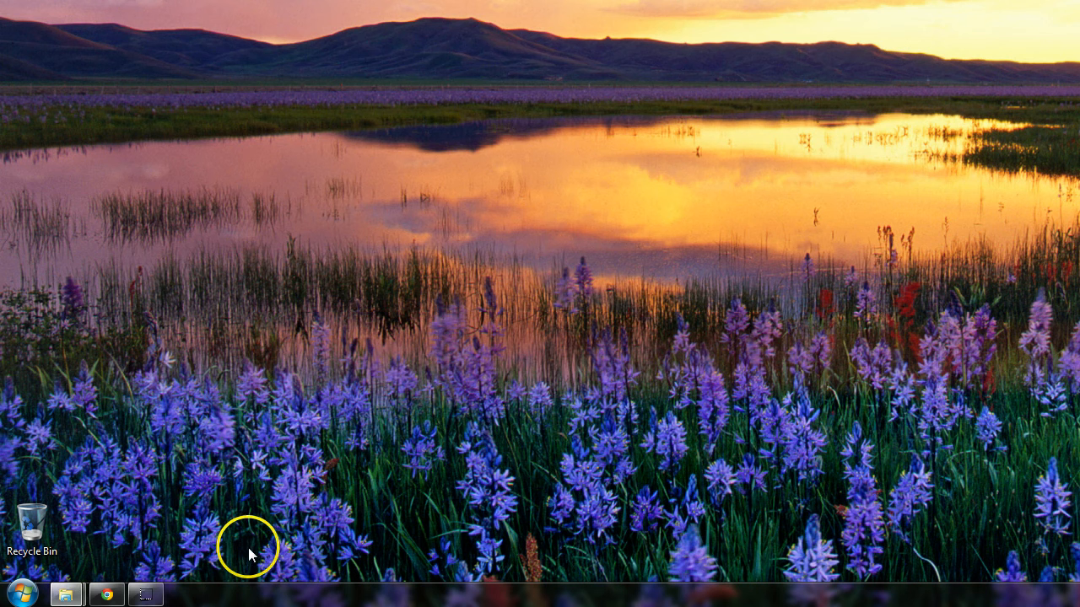
pyautogui.click(22, 594)
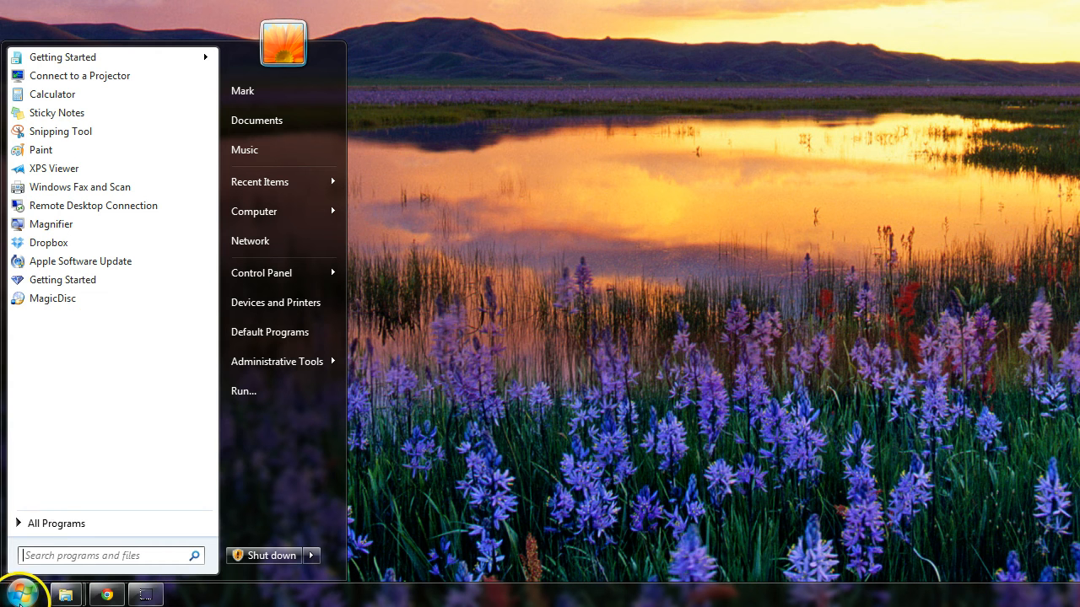
pyautogui.click(56, 524)
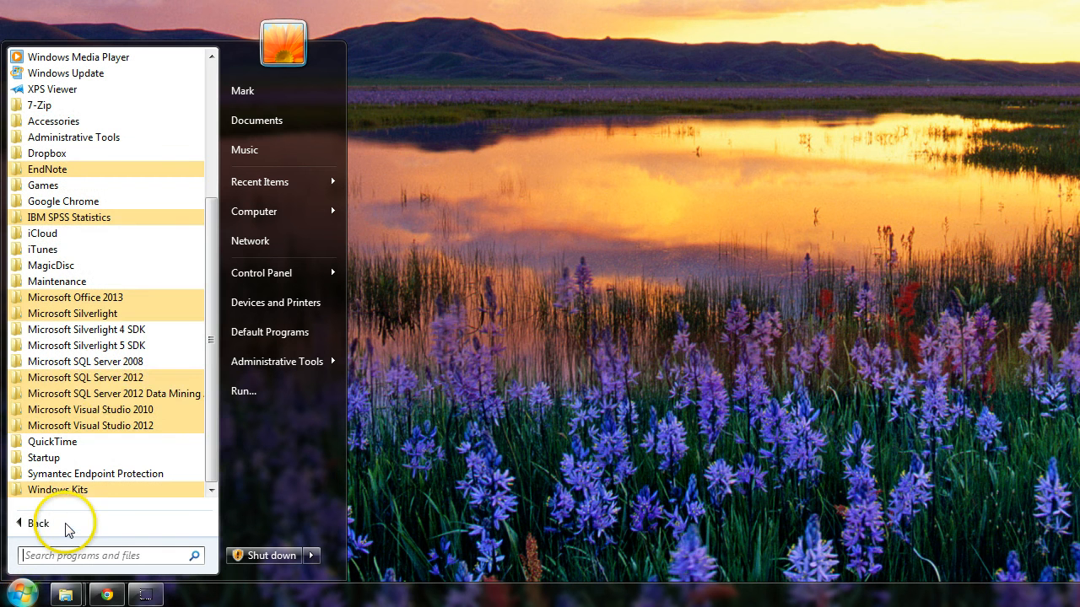
pyautogui.click(105, 394)
pyautogui.scroll(1, 115, 432)
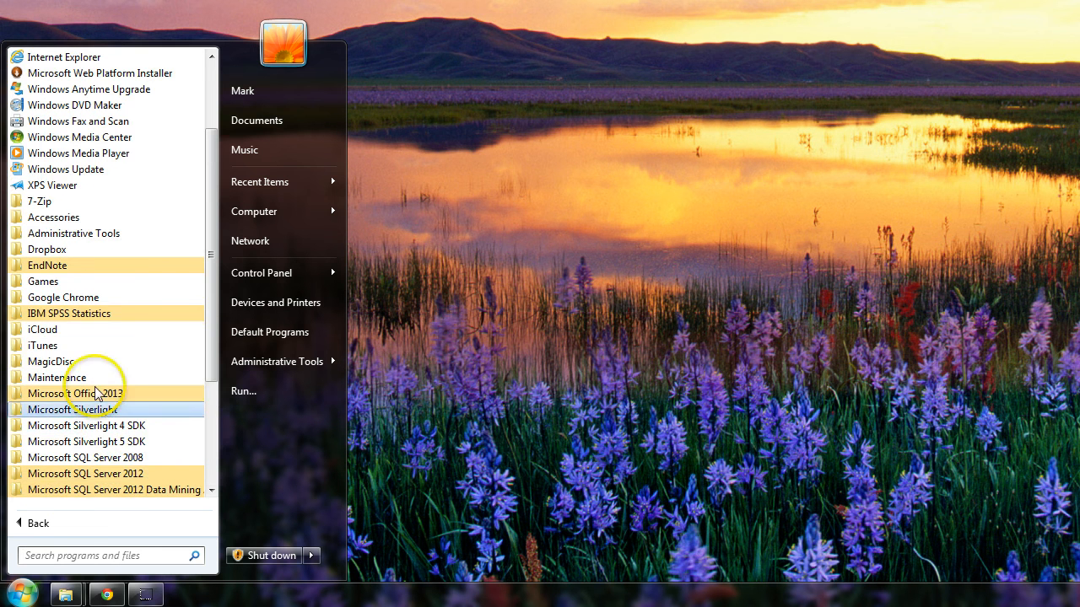
pyautogui.moveTo(212, 294); pyautogui.dragTo(187, 455)
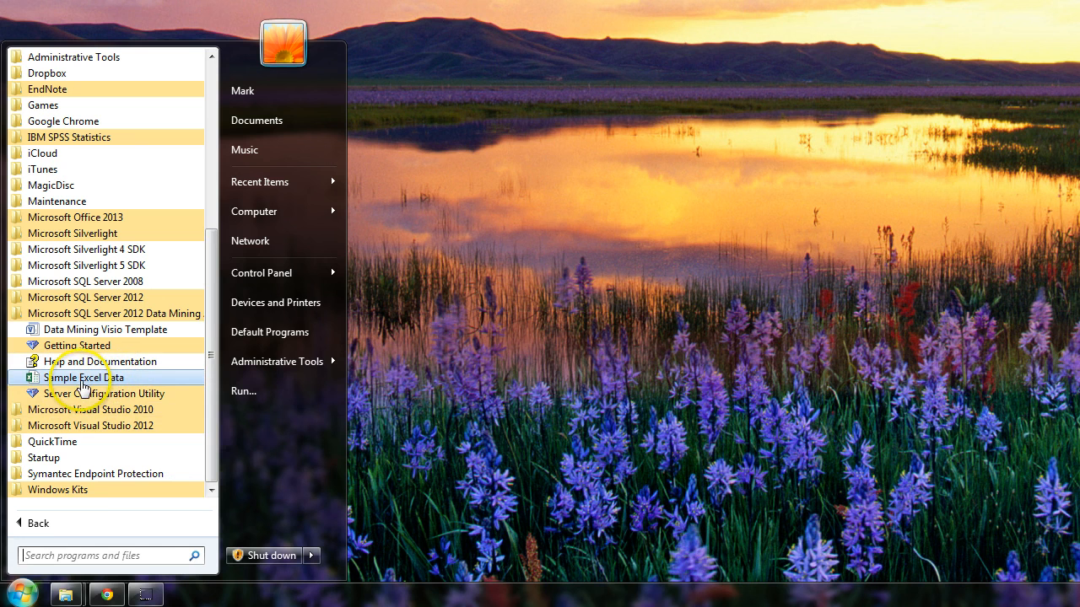
pyautogui.click(85, 378)
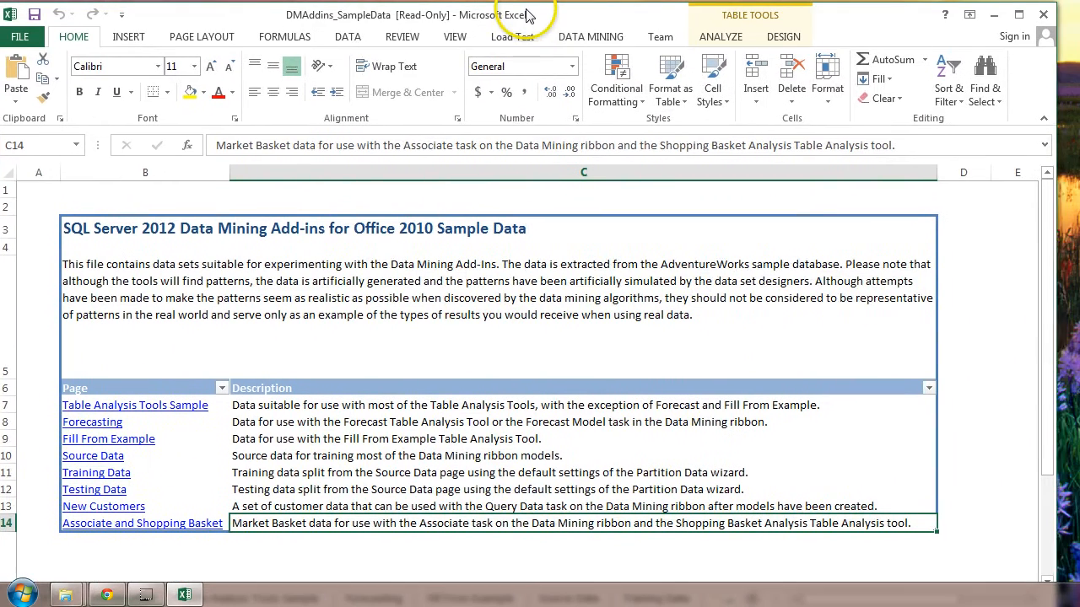
# - Shift the Excel window slightly right and shrink it to fit the screen
pyautogui.moveTo(527, 14); pyautogui.dragTo(532, 14)
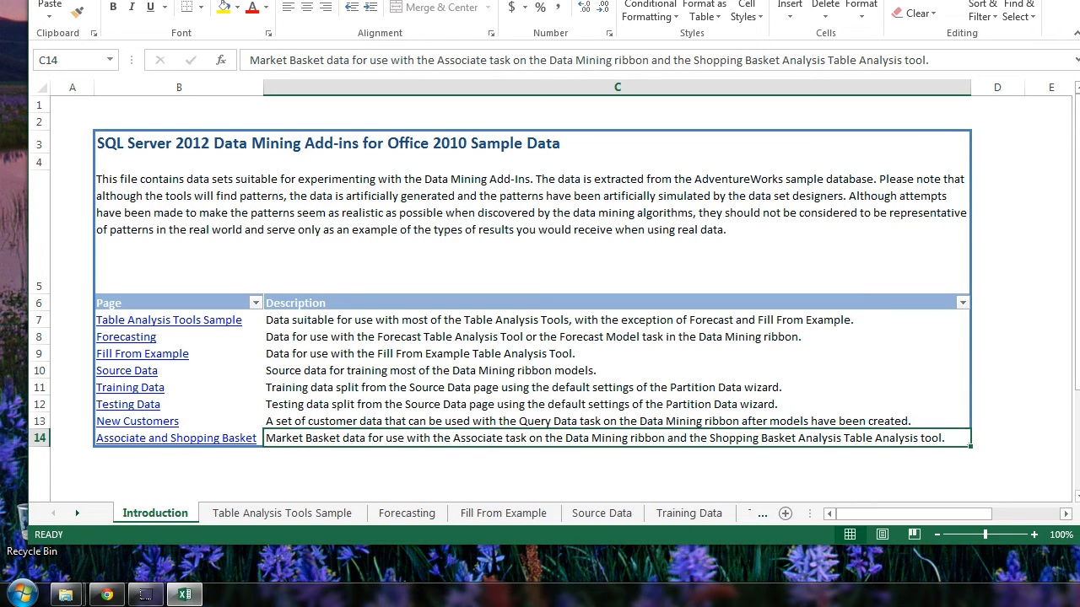
pyautogui.moveTo(1073, 545); pyautogui.dragTo(1060, 427)
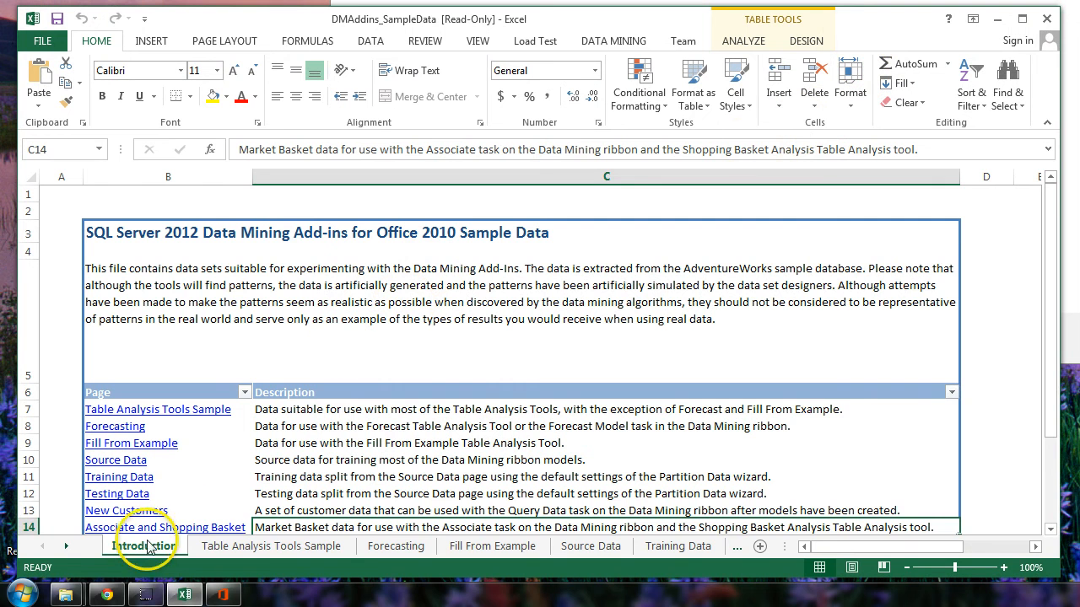
pyautogui.click(284, 546)
pyautogui.click(286, 378)
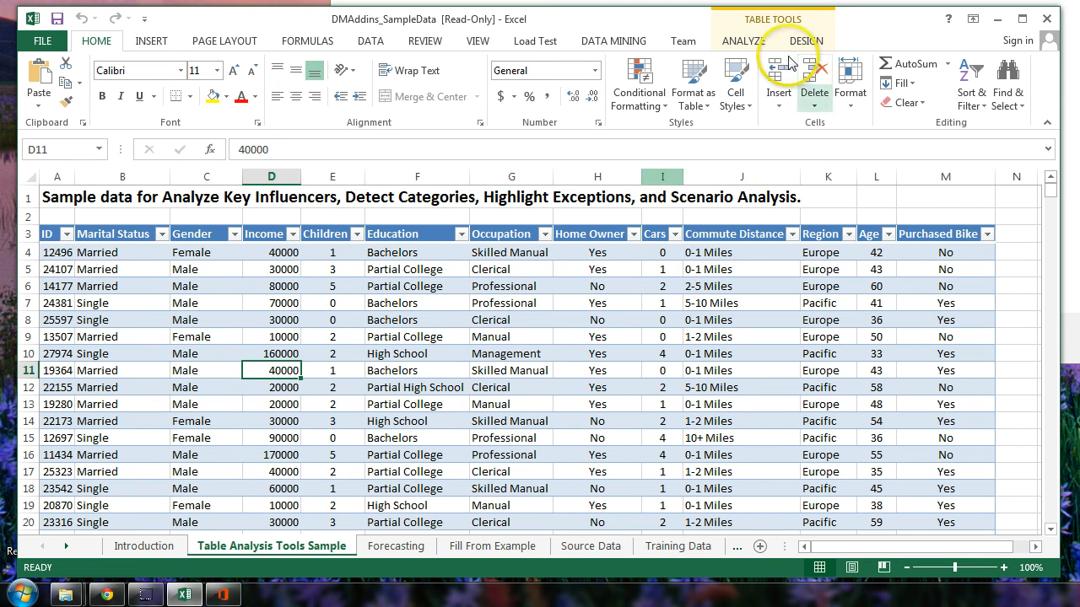
pyautogui.click(544, 285)
pyautogui.click(327, 301)
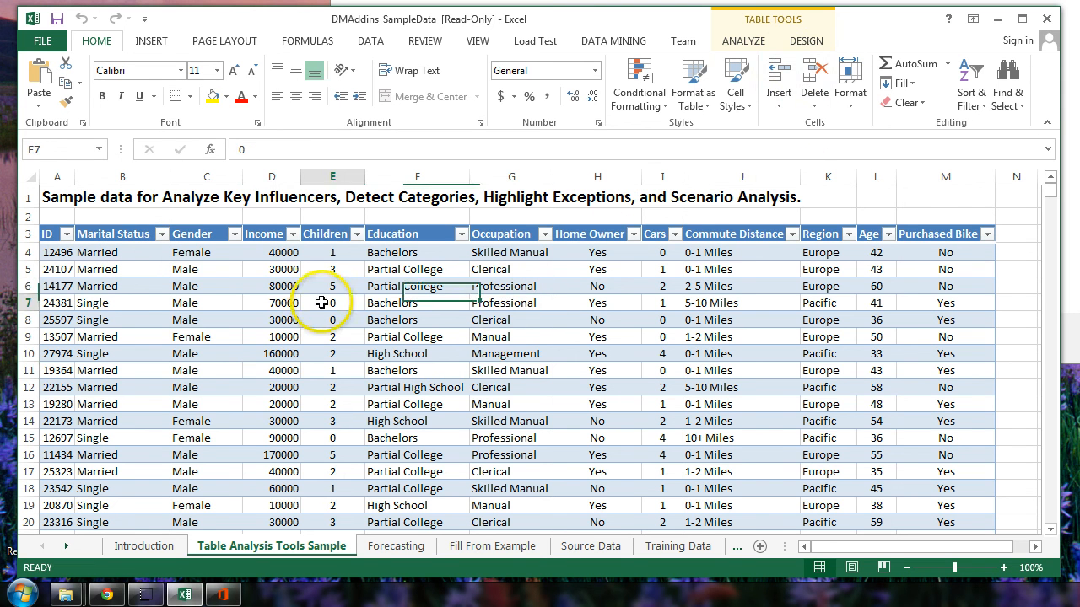
pyautogui.click(246, 279)
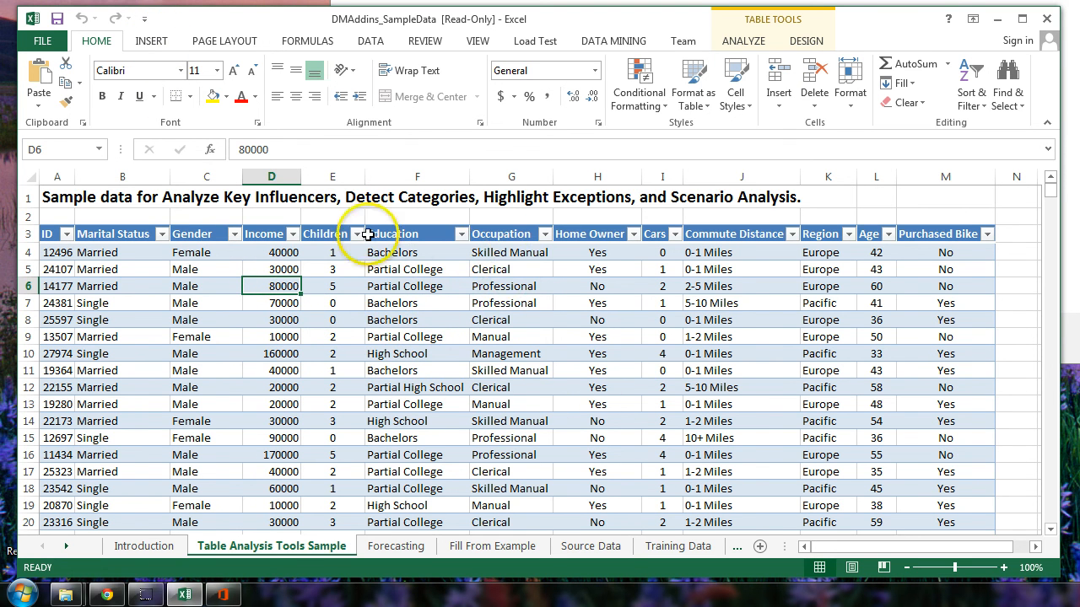
pyautogui.click(154, 41)
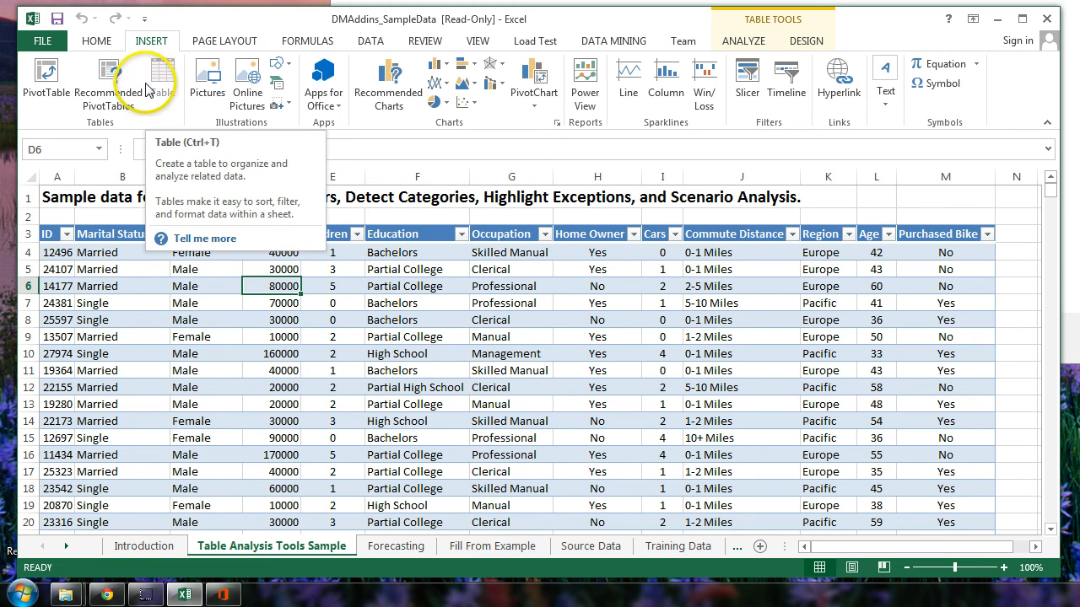
pyautogui.click(406, 302)
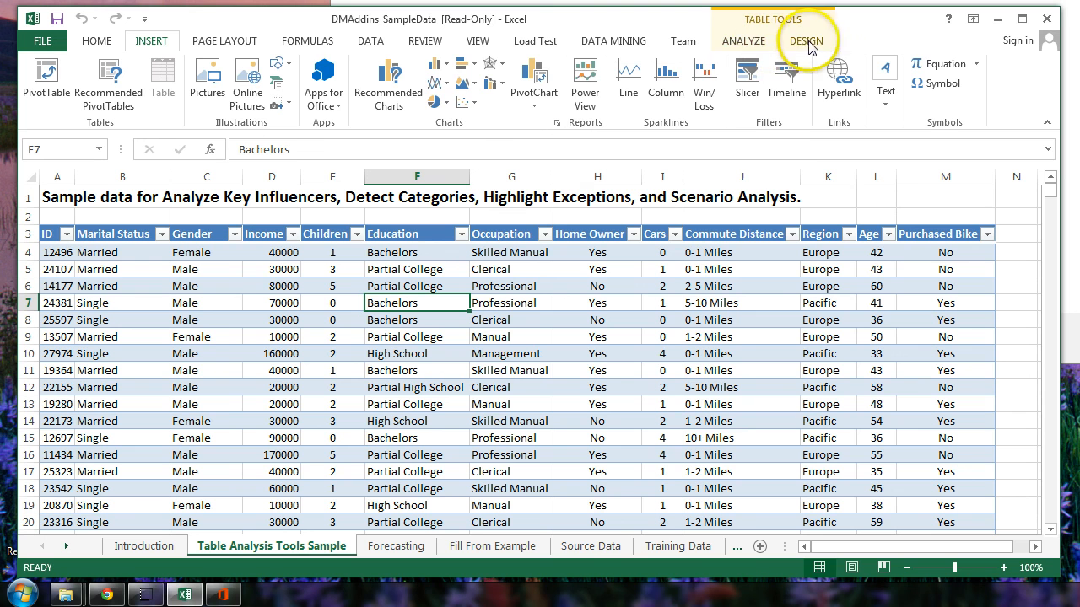
pyautogui.click(743, 42)
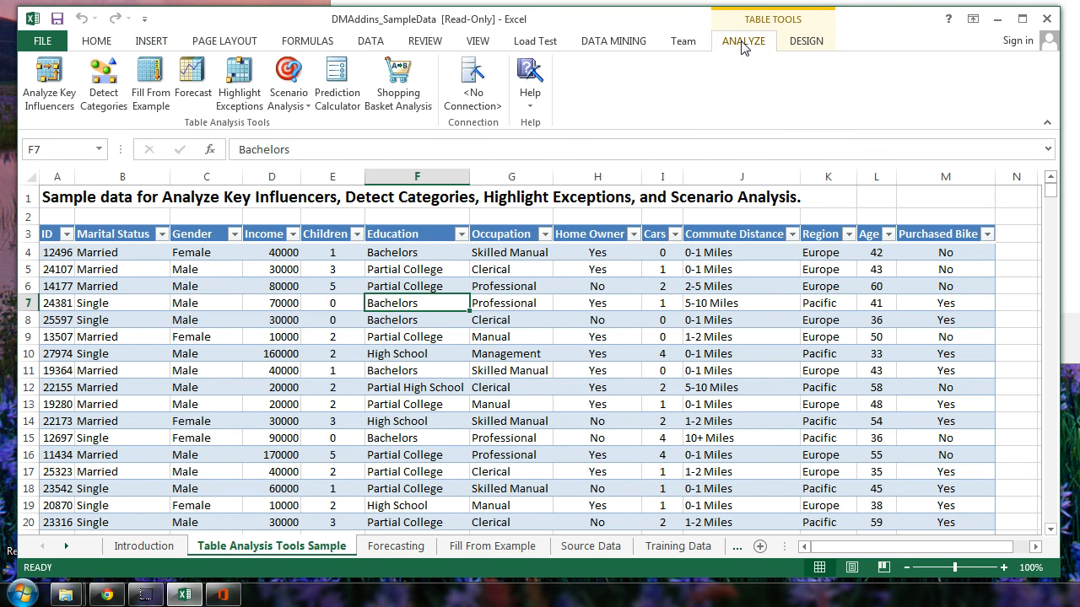
pyautogui.click(746, 47)
pyautogui.click(616, 46)
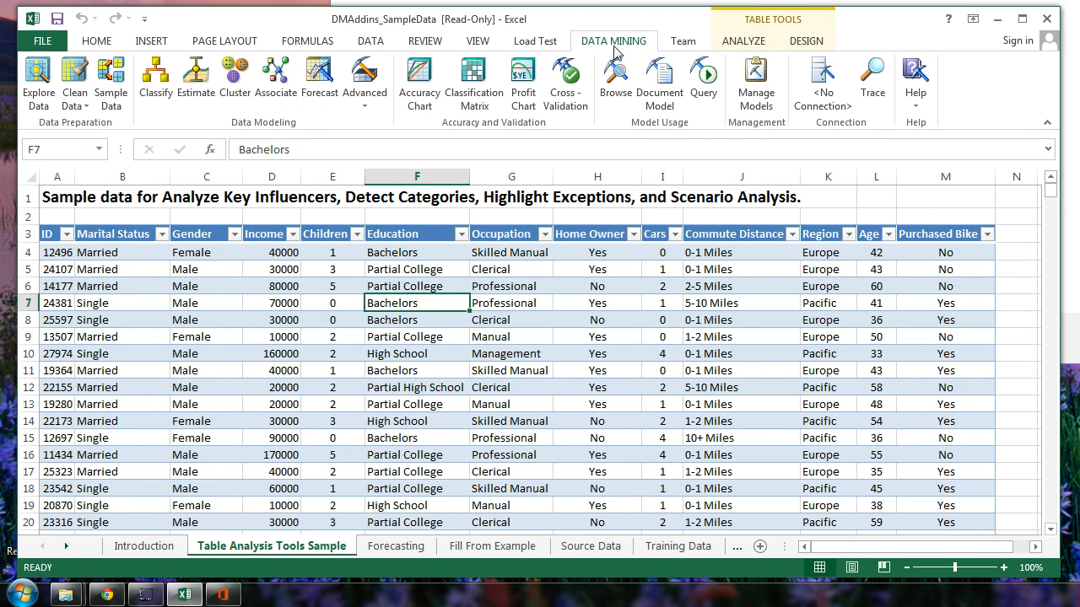
pyautogui.scroll(-1, 372, 80)
pyautogui.click(614, 44)
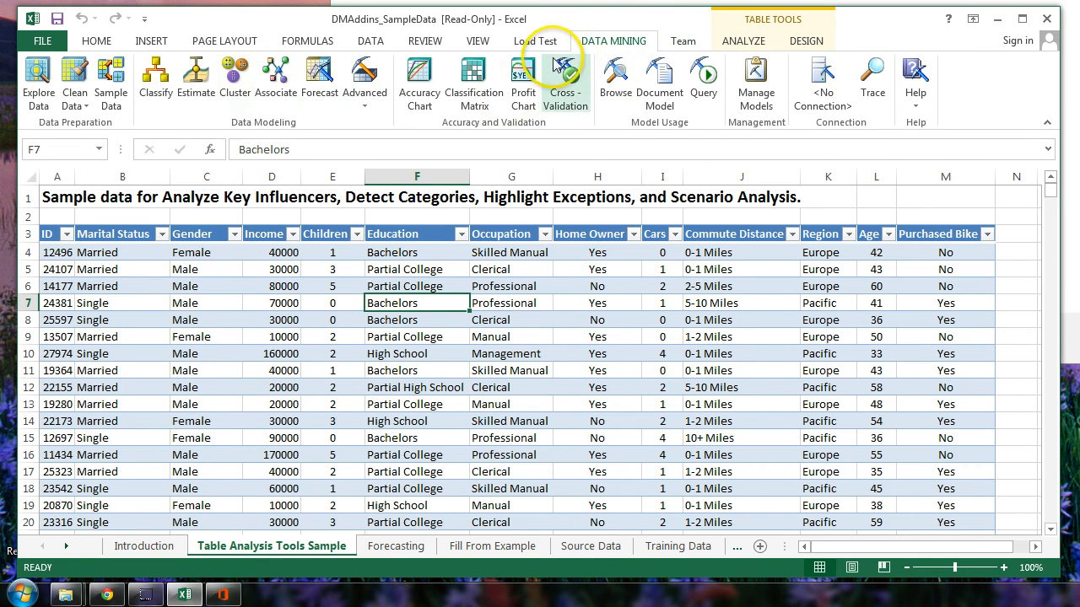
pyautogui.click(740, 42)
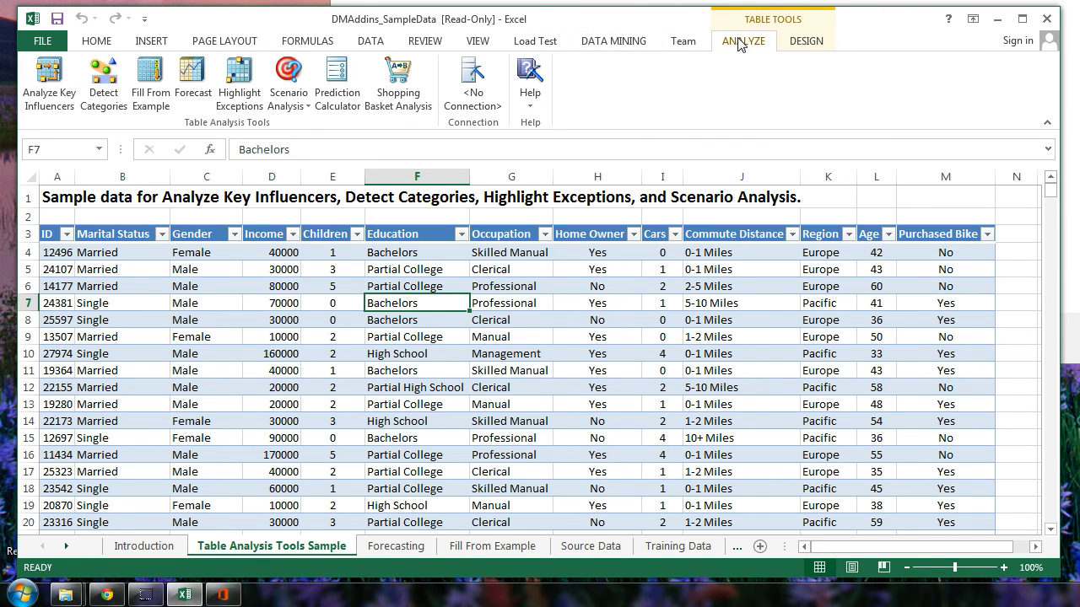
pyautogui.click(621, 41)
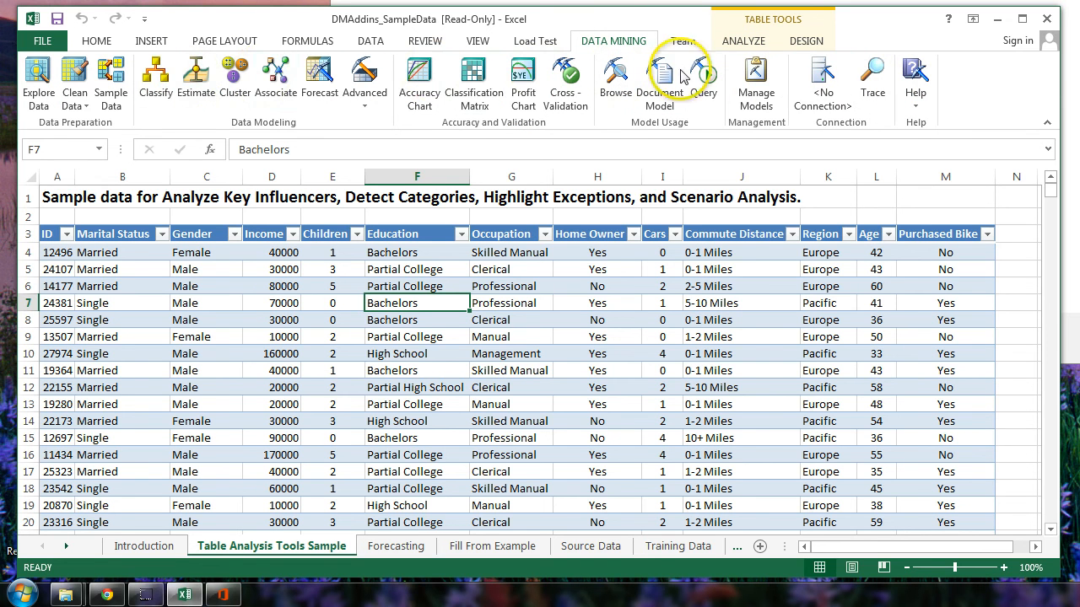
pyautogui.click(744, 44)
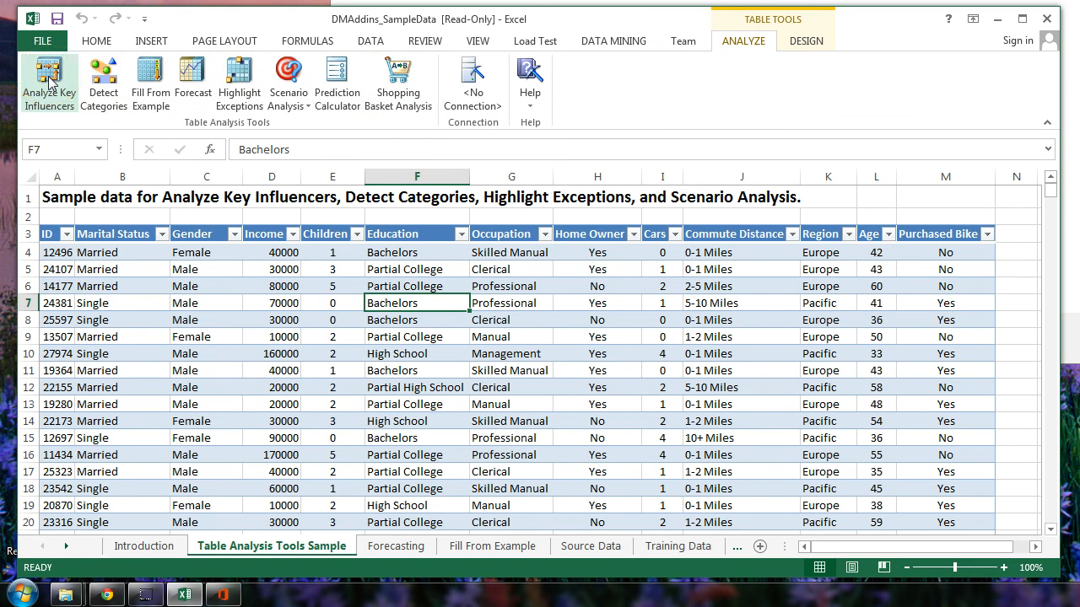
pyautogui.click(462, 78)
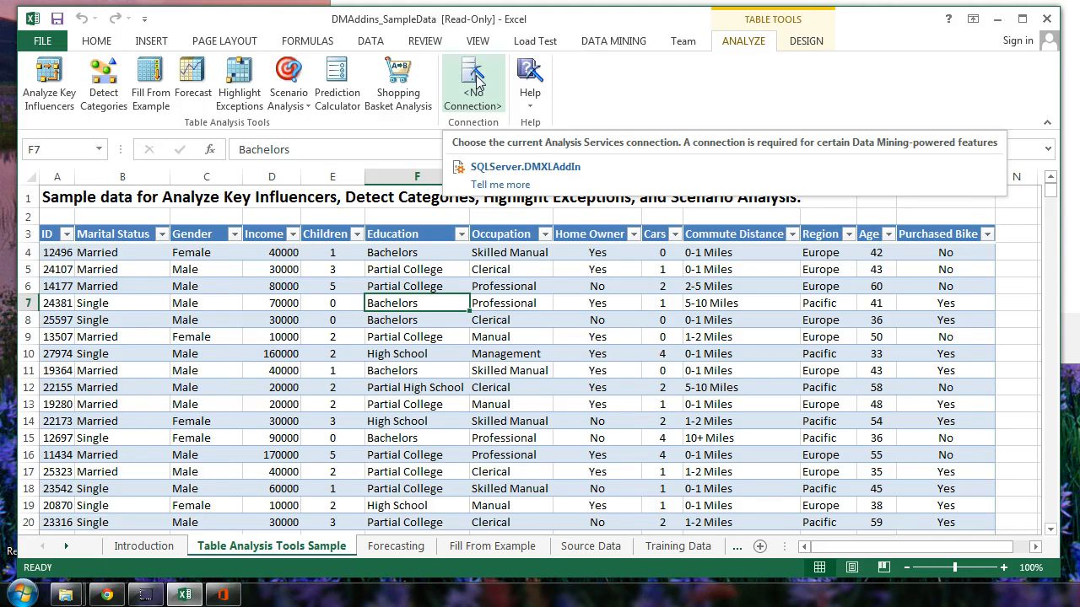
# - Create a new connection to server localhost with catalog DMAddinsDB, test it, and close Connections
pyautogui.click(477, 82)
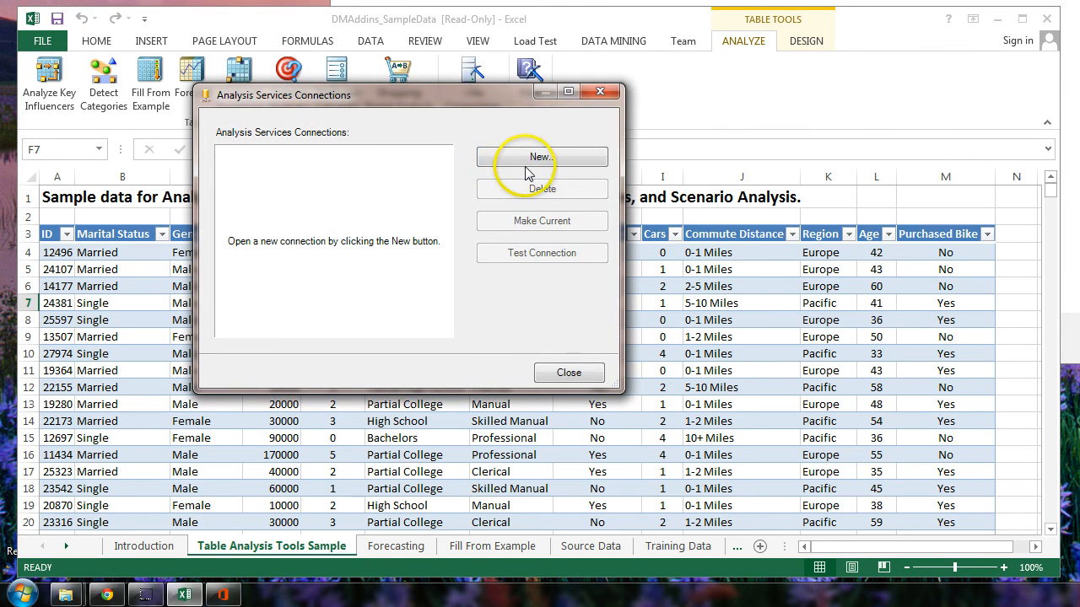
pyautogui.click(546, 158)
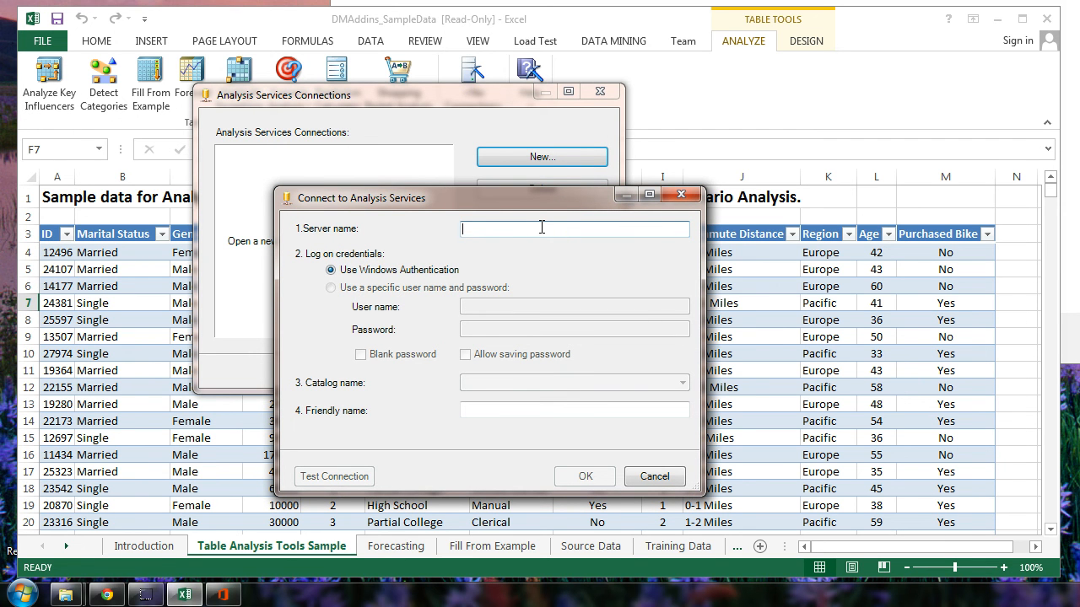
pyautogui.write('localhost')
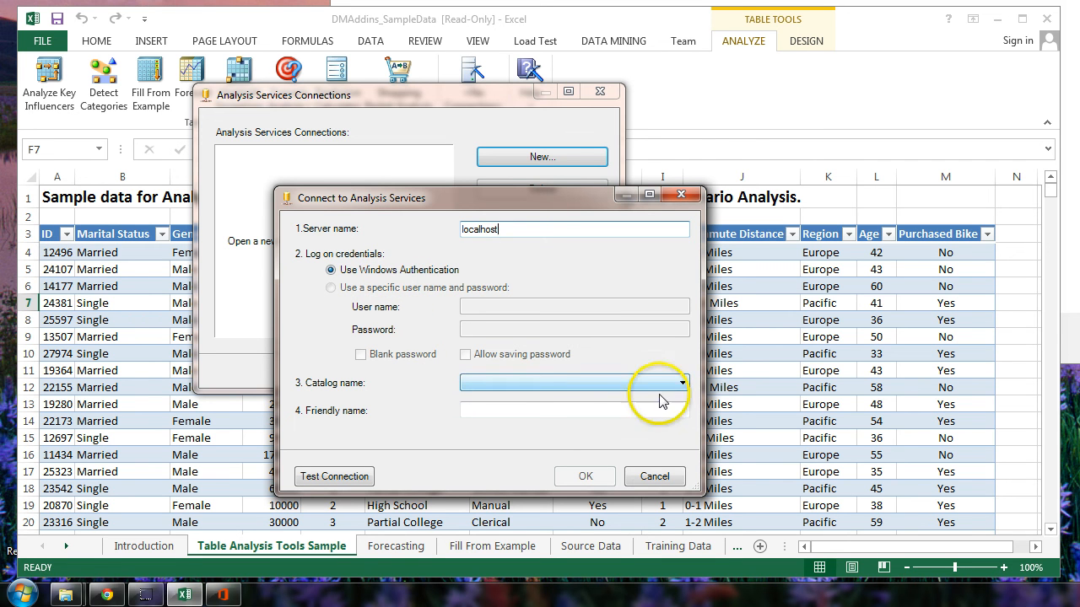
pyautogui.click(684, 384)
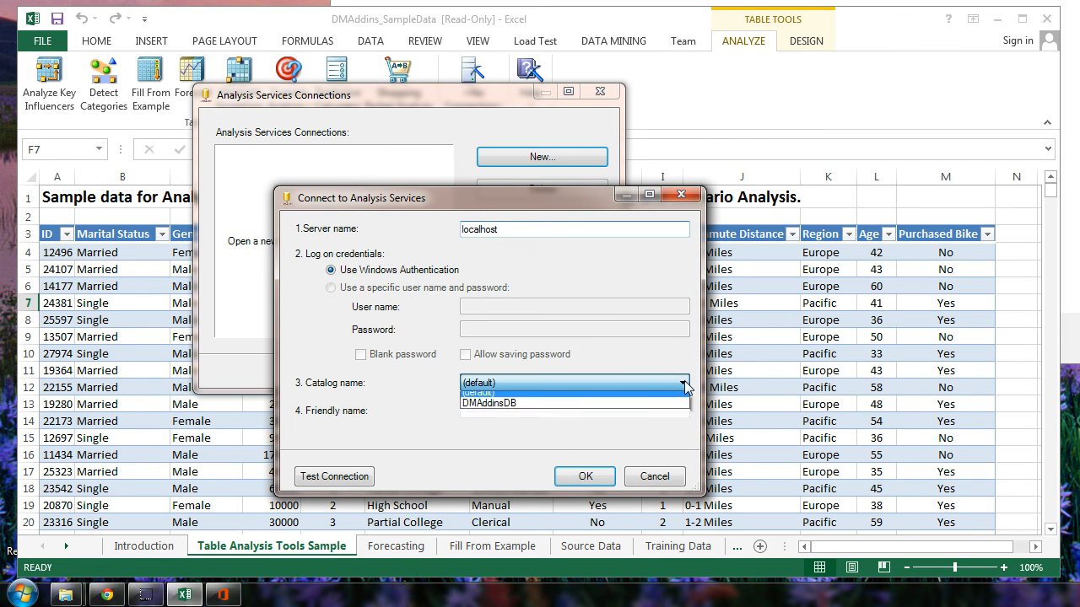
pyautogui.click(467, 233)
pyautogui.write('localhost')
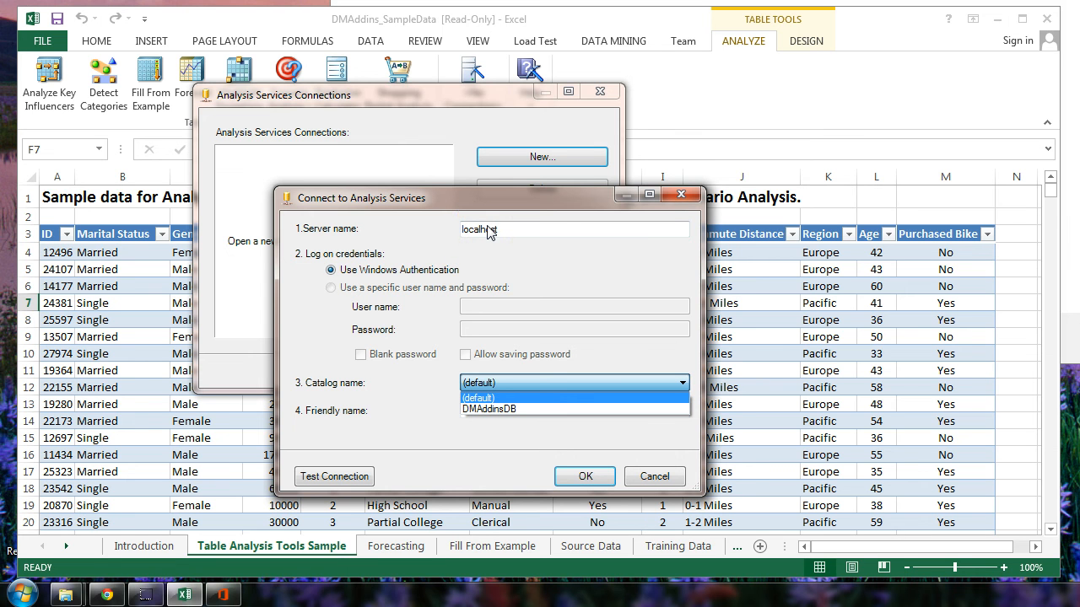
pyautogui.click(482, 410)
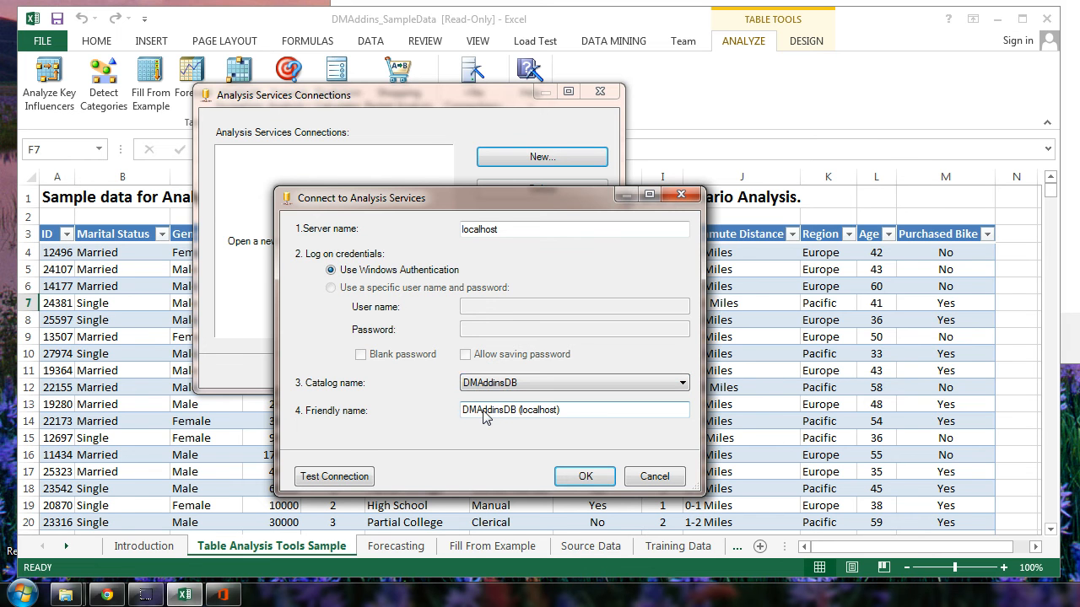
pyautogui.click(332, 479)
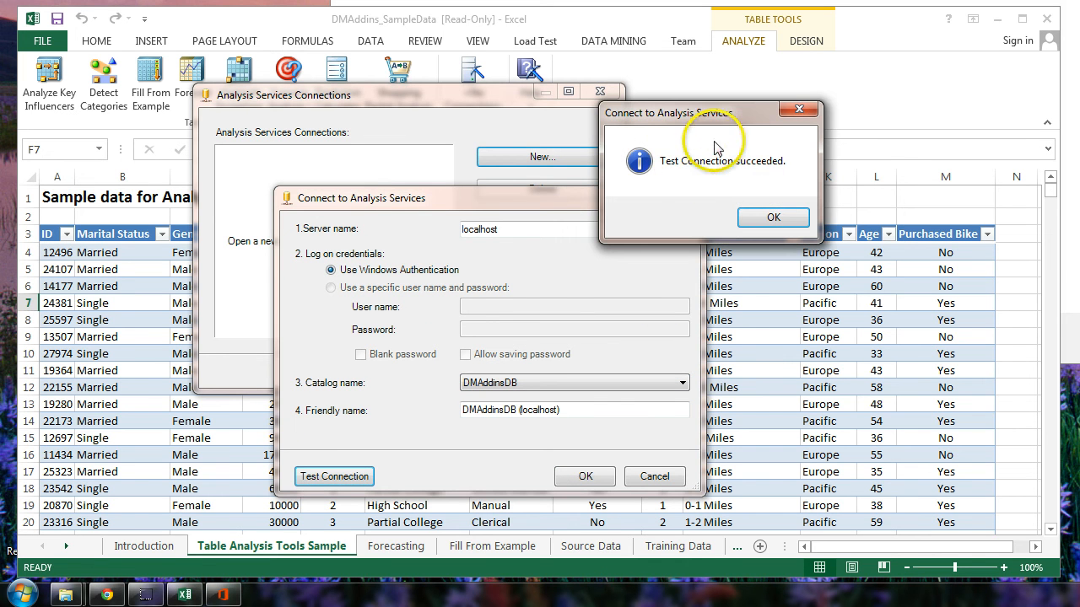
pyautogui.click(771, 218)
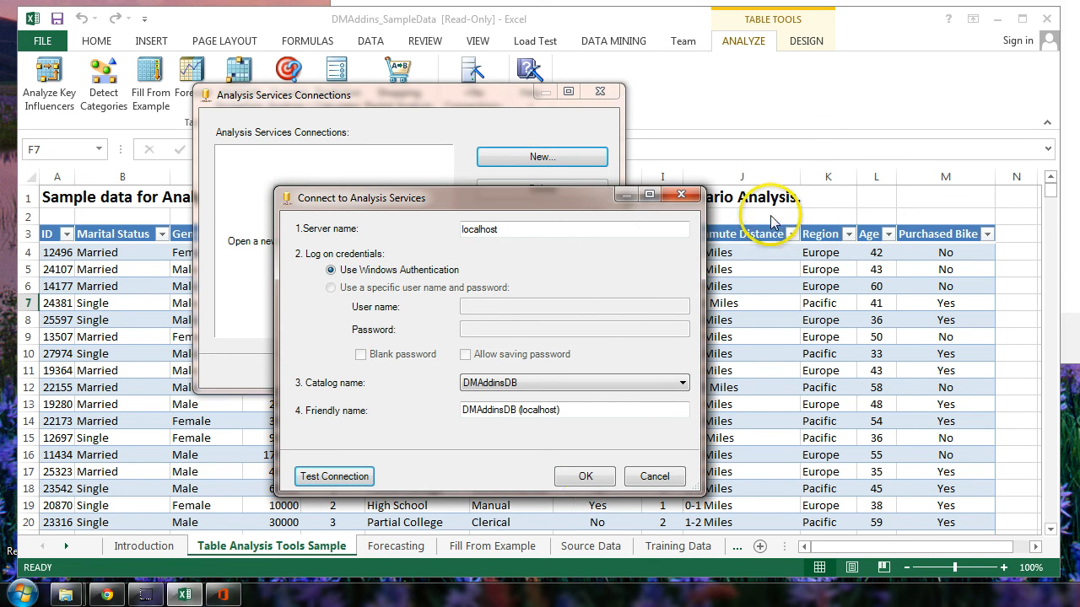
pyautogui.click(590, 478)
pyautogui.click(574, 374)
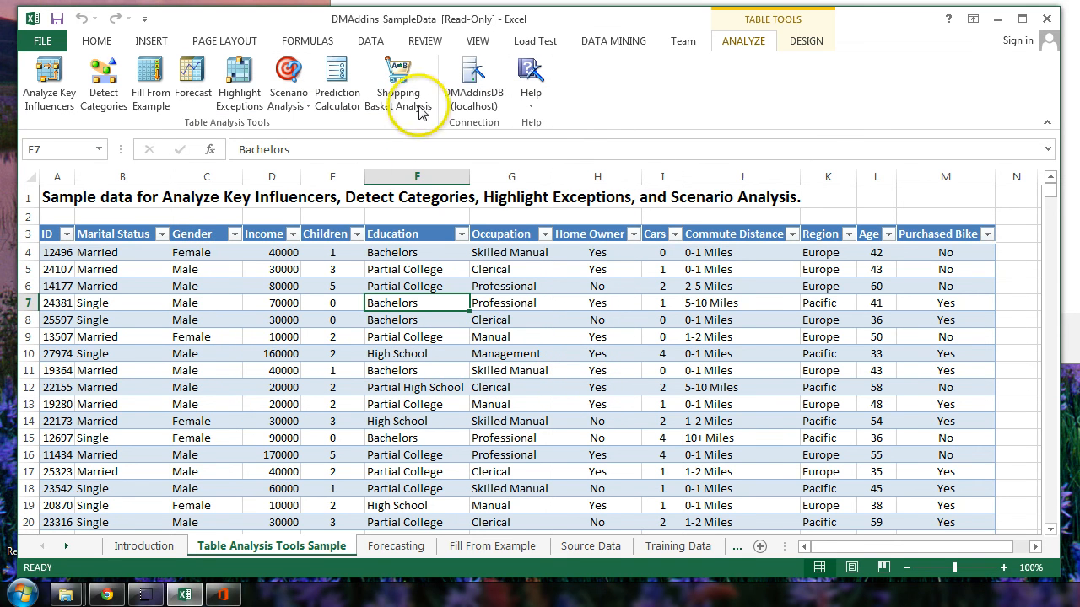
# - Run Analyze Key Influencers on the Purchased Bike column with ID unticked from the analysis columns
pyautogui.scroll(-1, 464, 88)
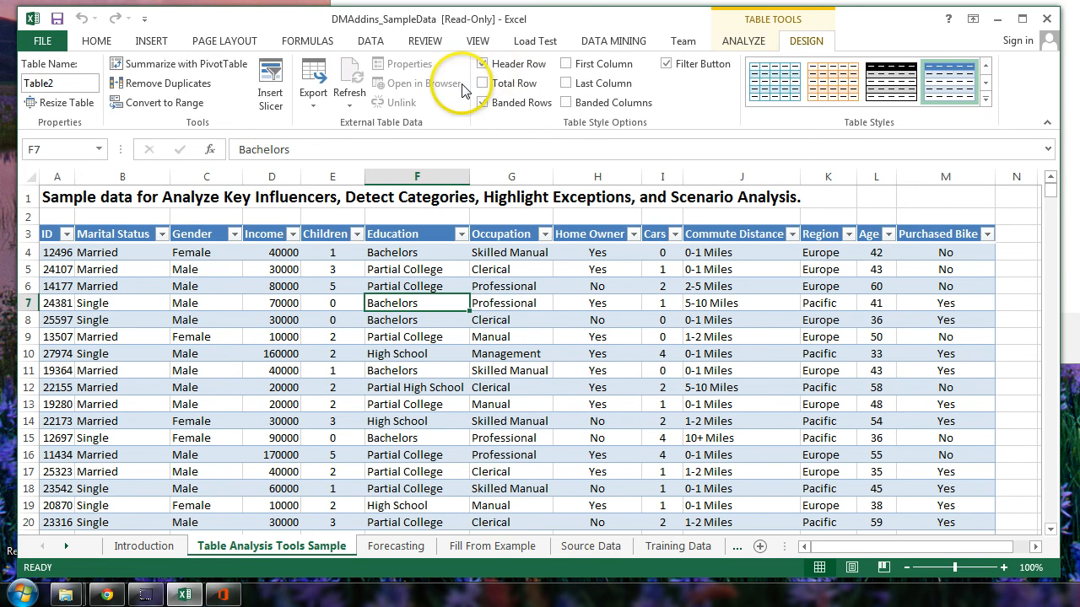
pyautogui.click(746, 42)
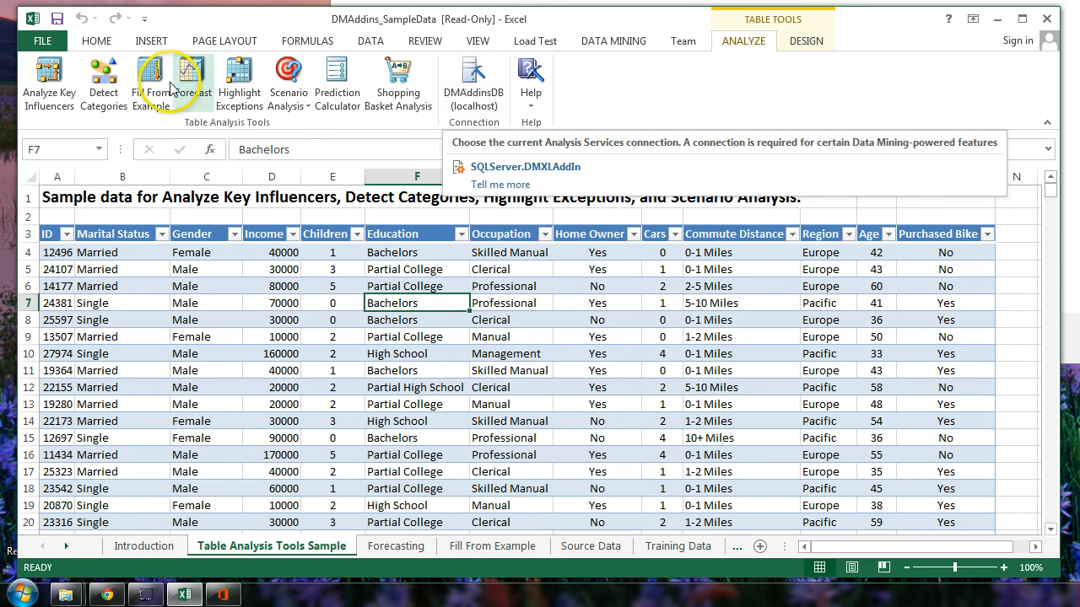
pyautogui.click(51, 91)
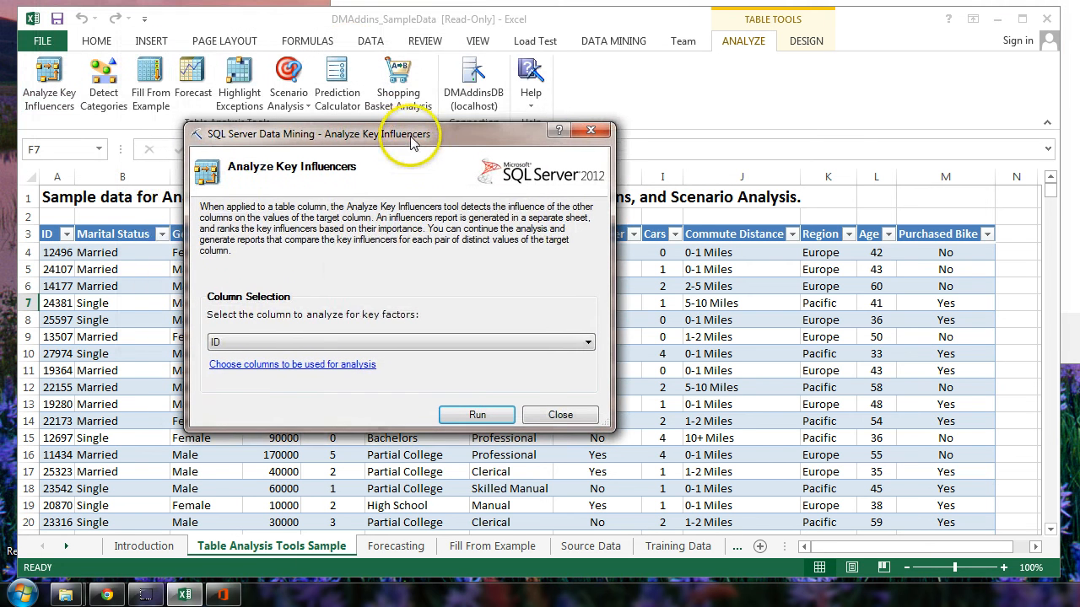
pyautogui.click(374, 343)
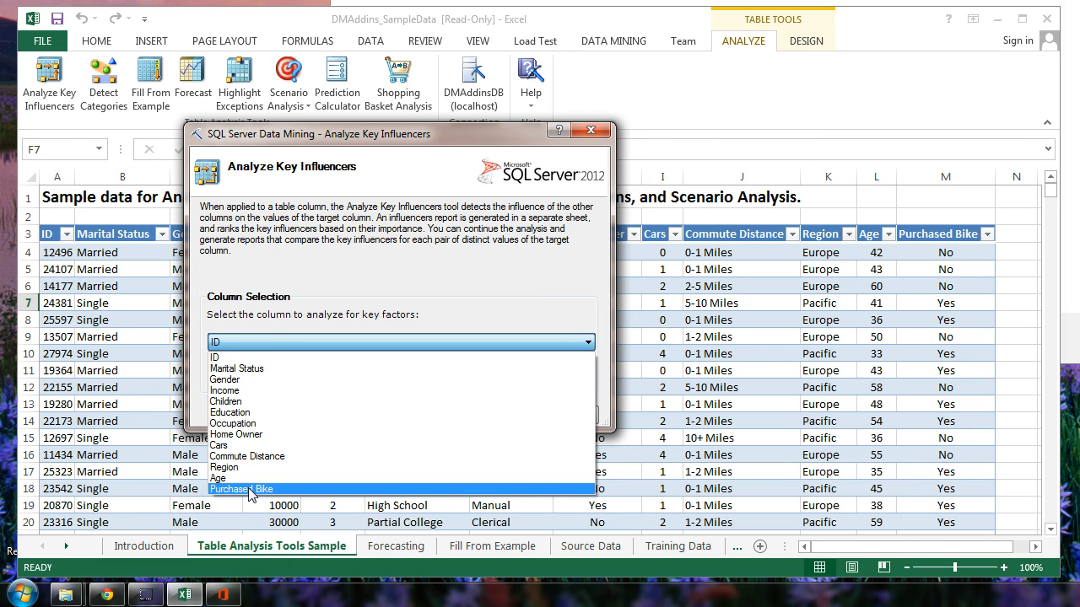
pyautogui.click(251, 491)
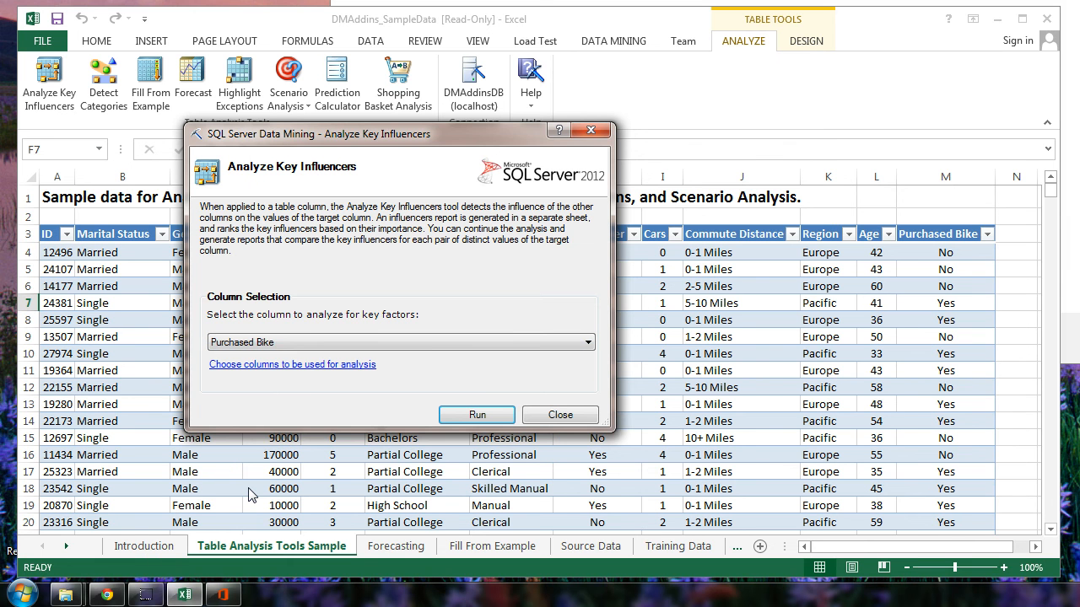
pyautogui.click(302, 364)
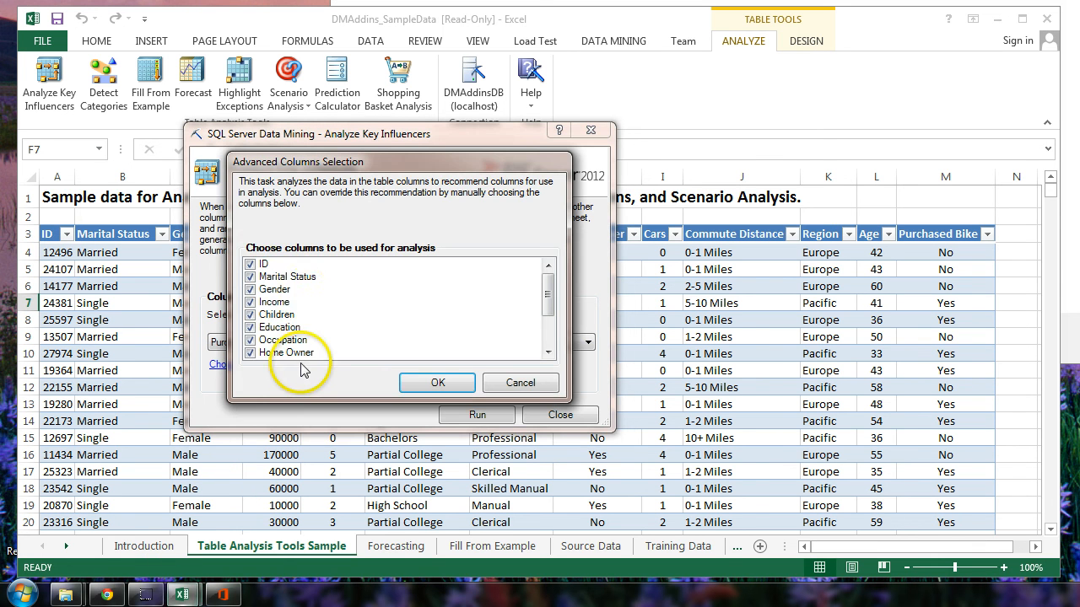
pyautogui.click(252, 265)
pyautogui.click(437, 384)
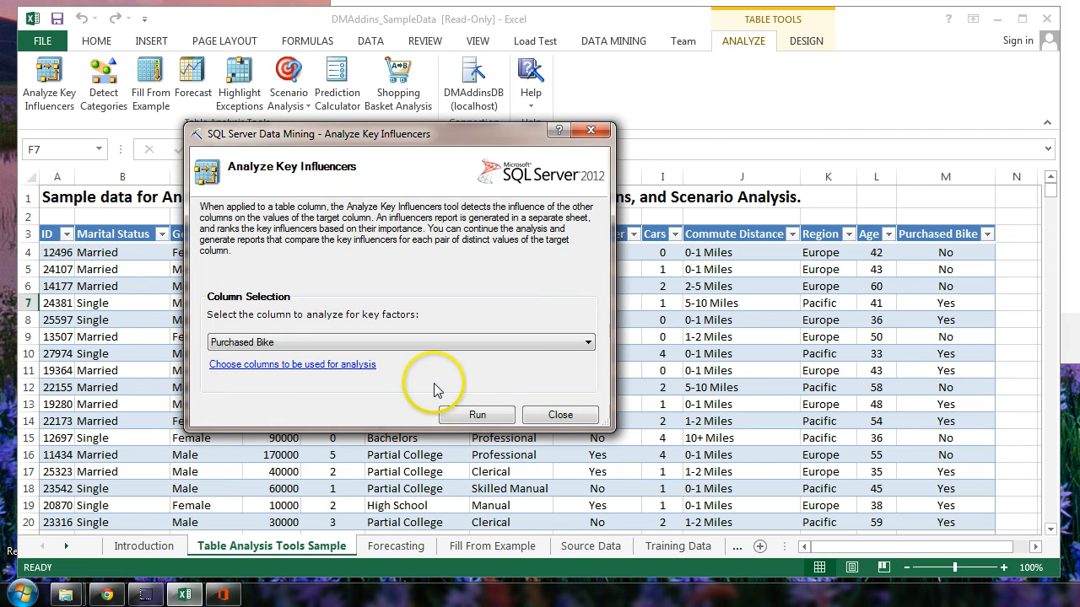
pyautogui.click(478, 416)
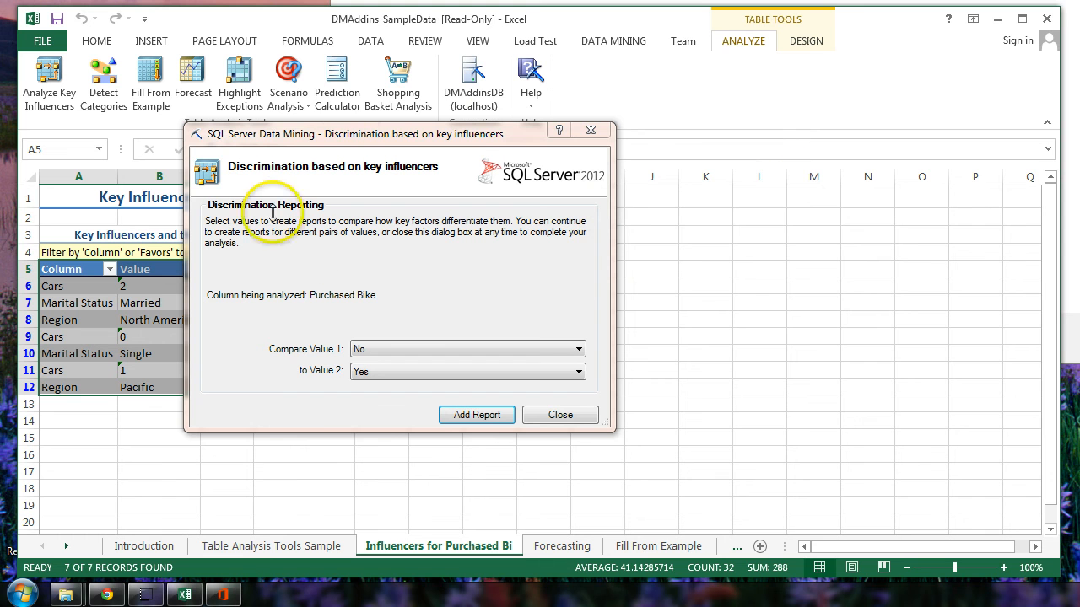
# - Close the Discrimination report options and select report cells A6:D12 for review
pyautogui.moveTo(349, 137); pyautogui.dragTo(600, 150)
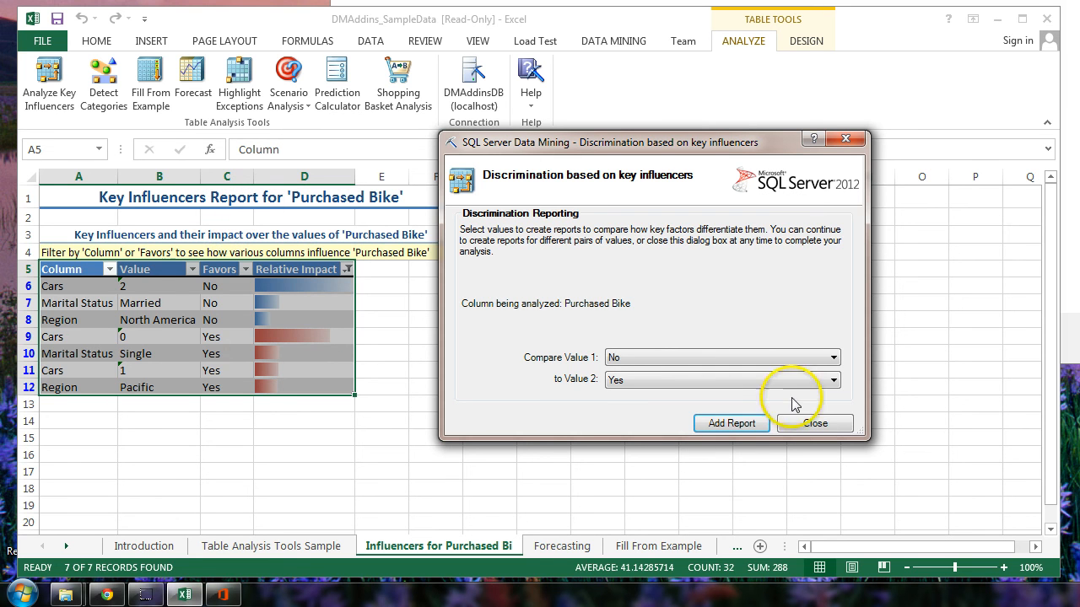
pyautogui.click(797, 426)
pyautogui.click(230, 301)
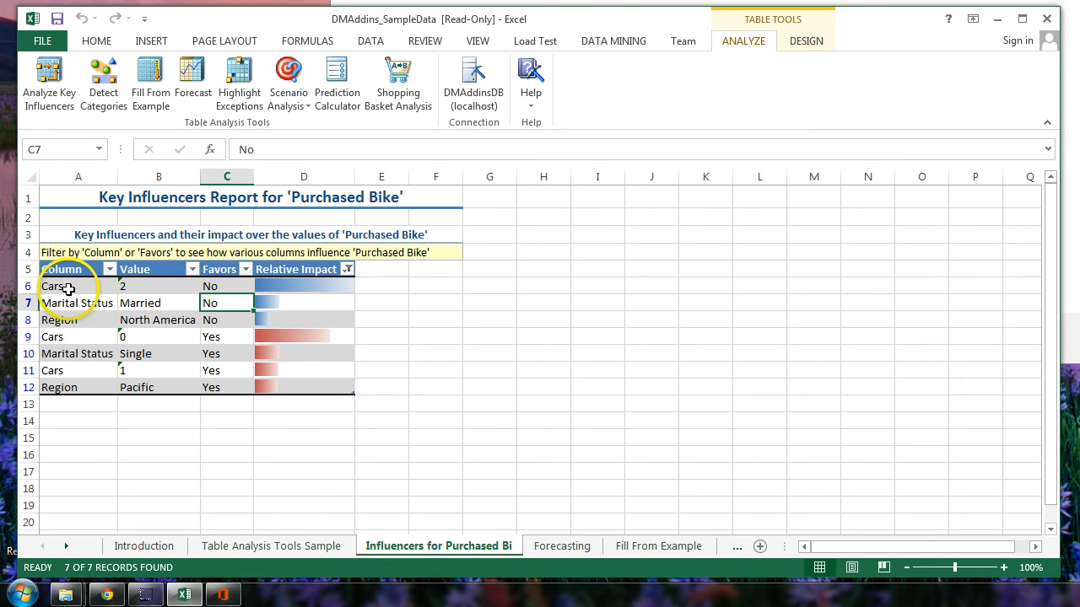
pyautogui.moveTo(68, 289); pyautogui.dragTo(306, 388)
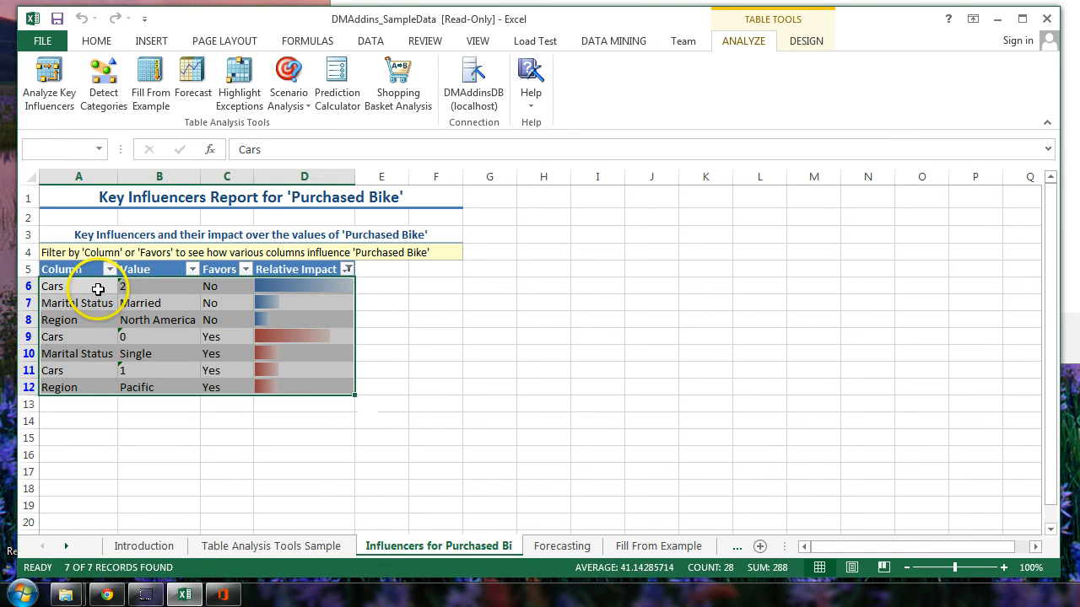
pyautogui.click(98, 289)
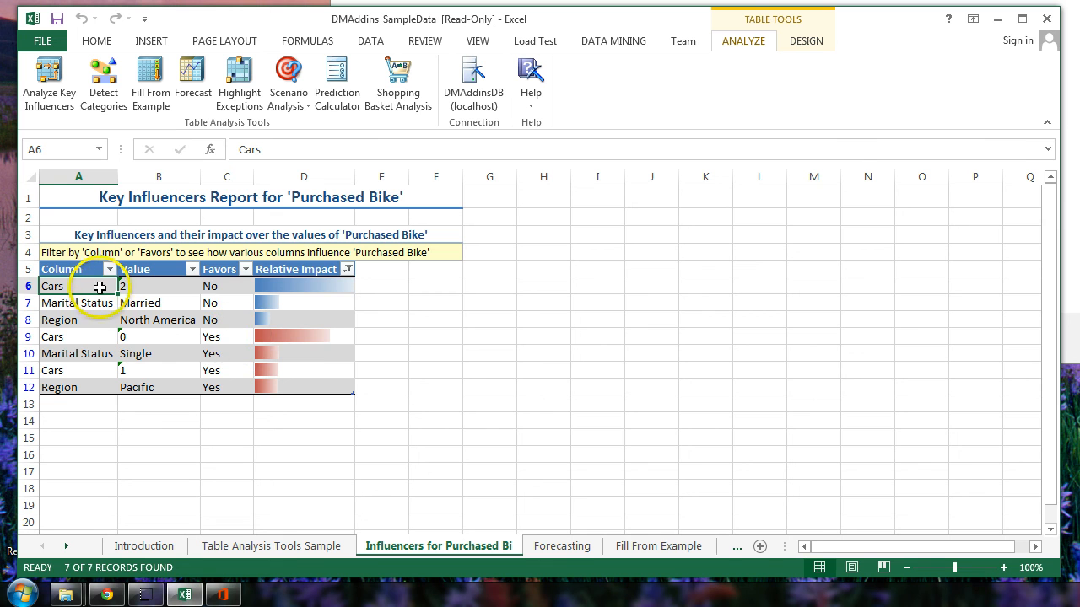
pyautogui.moveTo(110, 284); pyautogui.dragTo(286, 394)
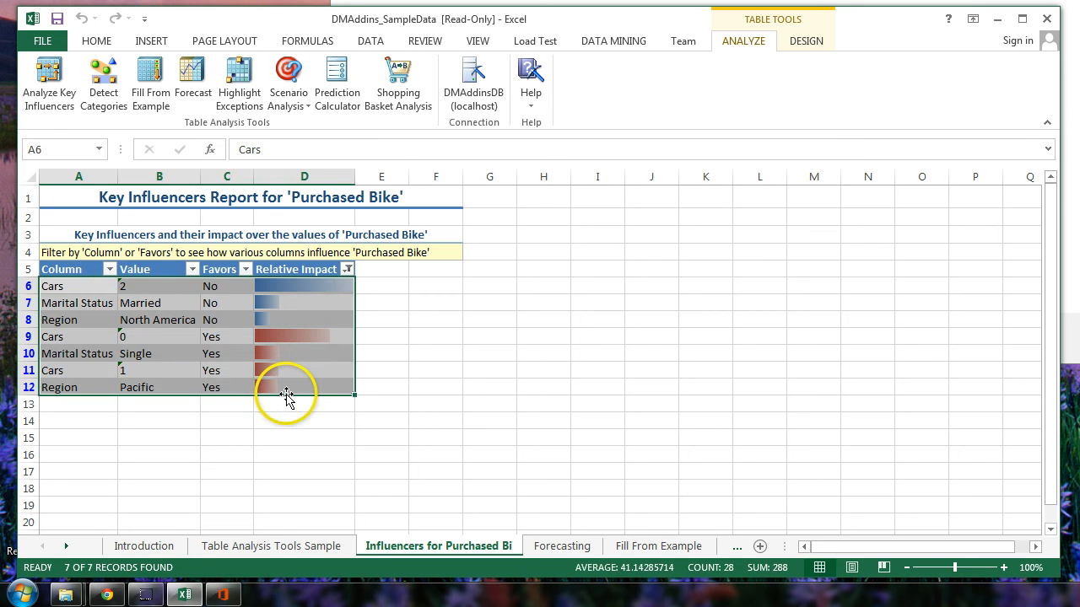